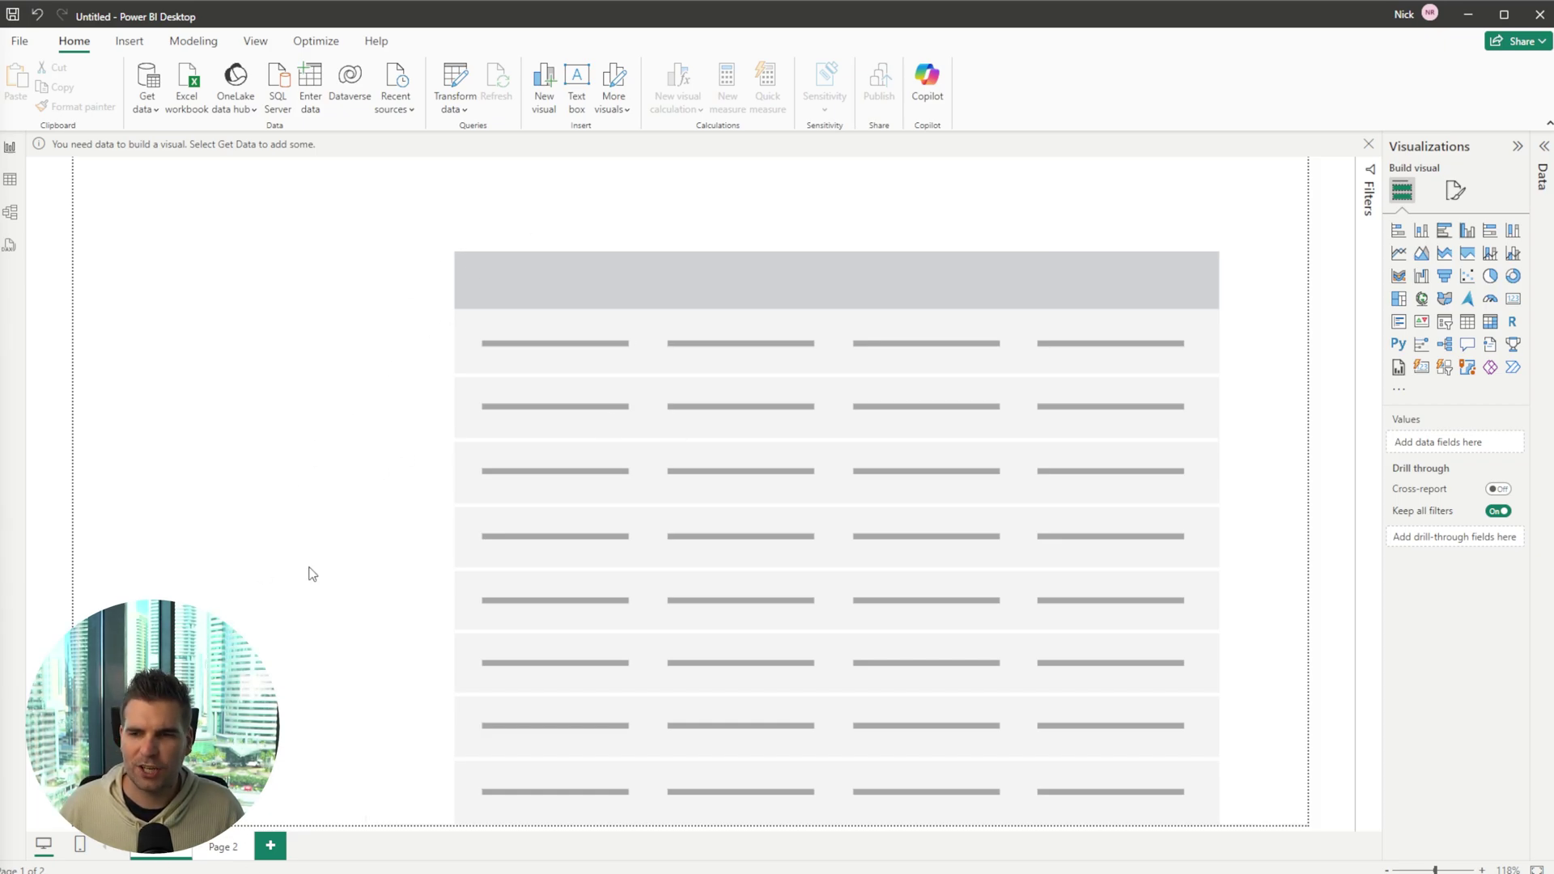
Step: Glance at Page 2's pie chart, then show the Bookmarks and Selection panes beside page 1
{"action": "left_click", "coordinate": [224, 847]}
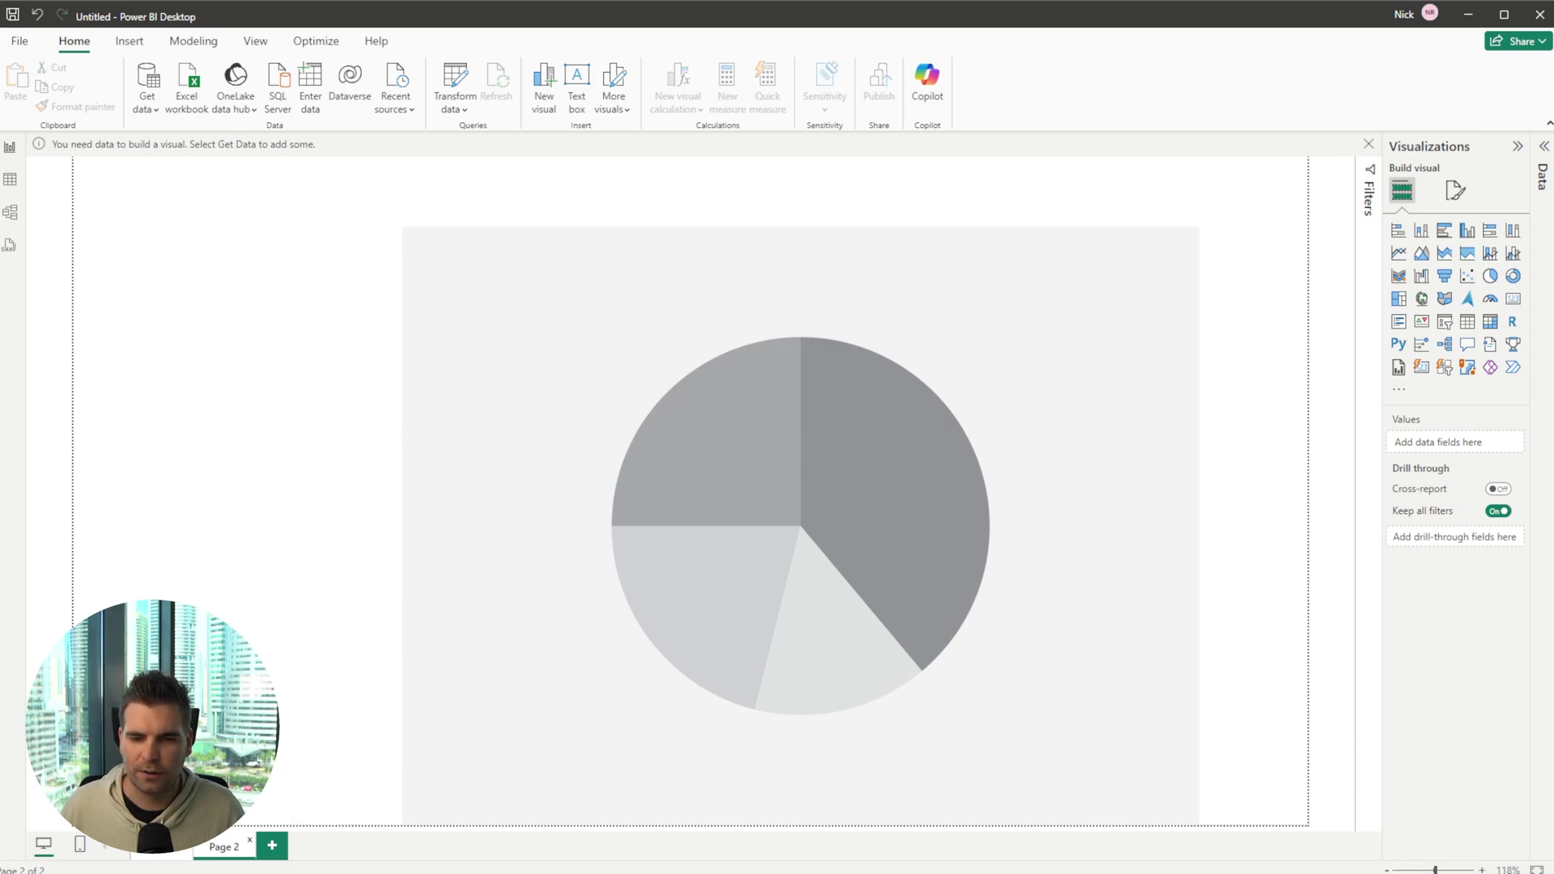
{"action": "left_click", "coordinate": [153, 850]}
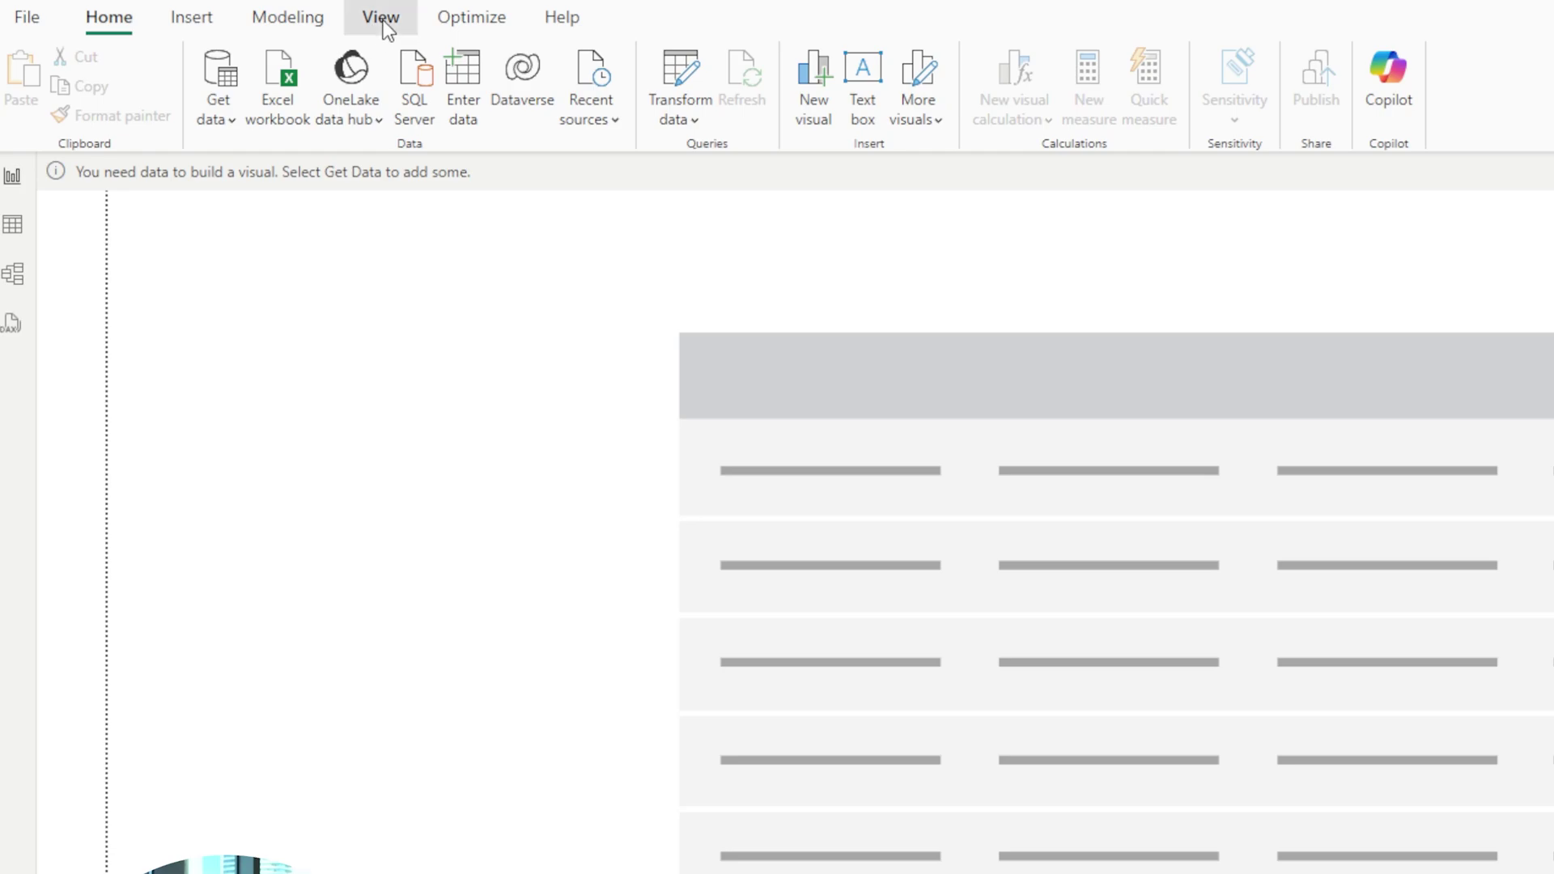
{"action": "left_click", "coordinate": [387, 29]}
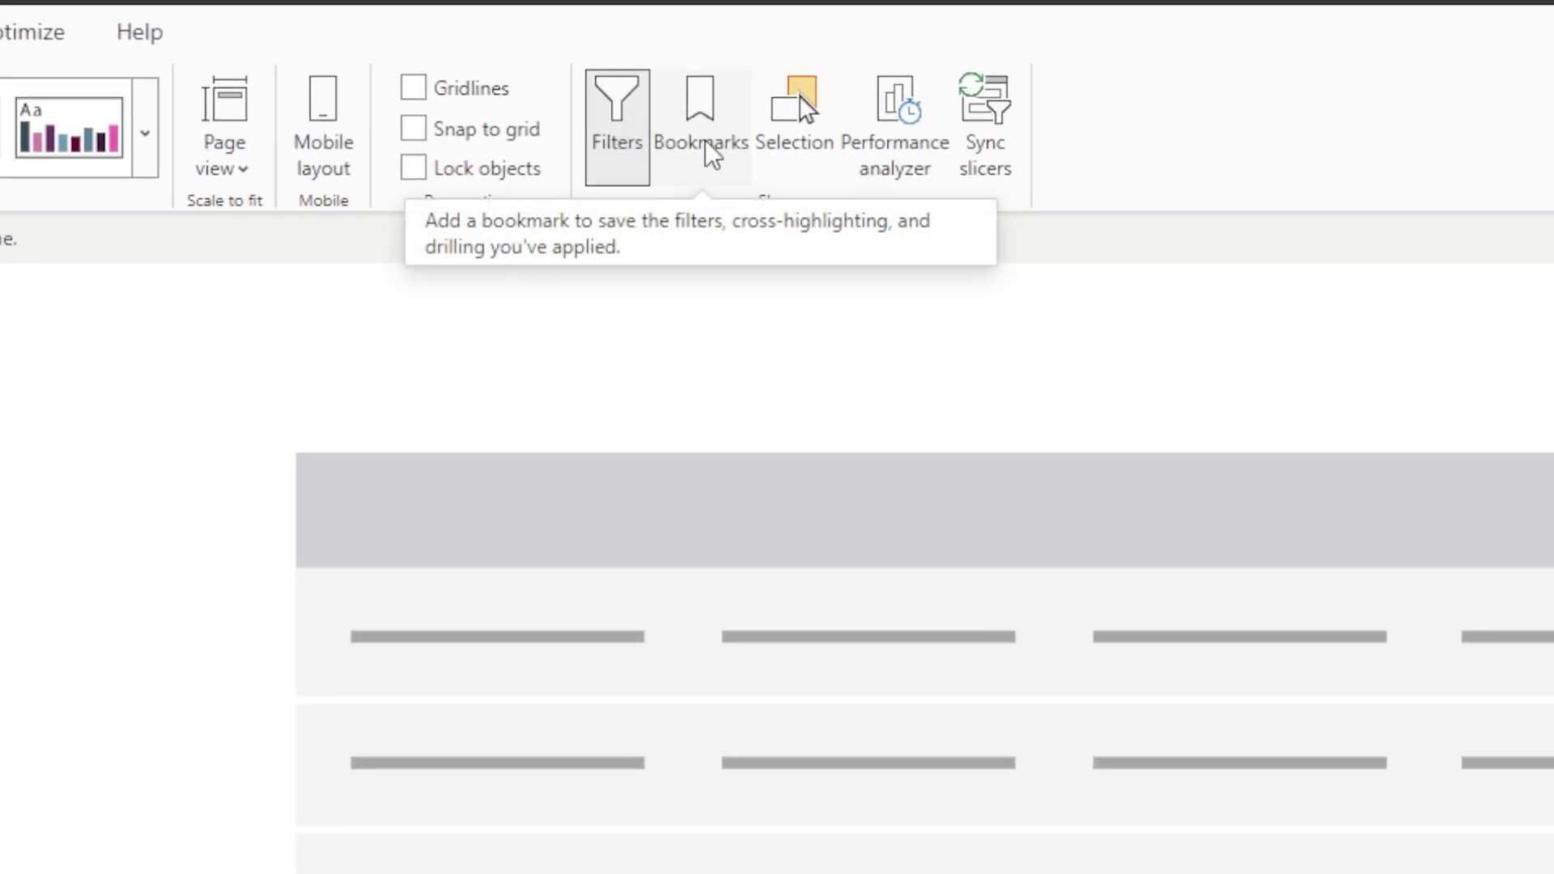
{"action": "left_click", "coordinate": [702, 122]}
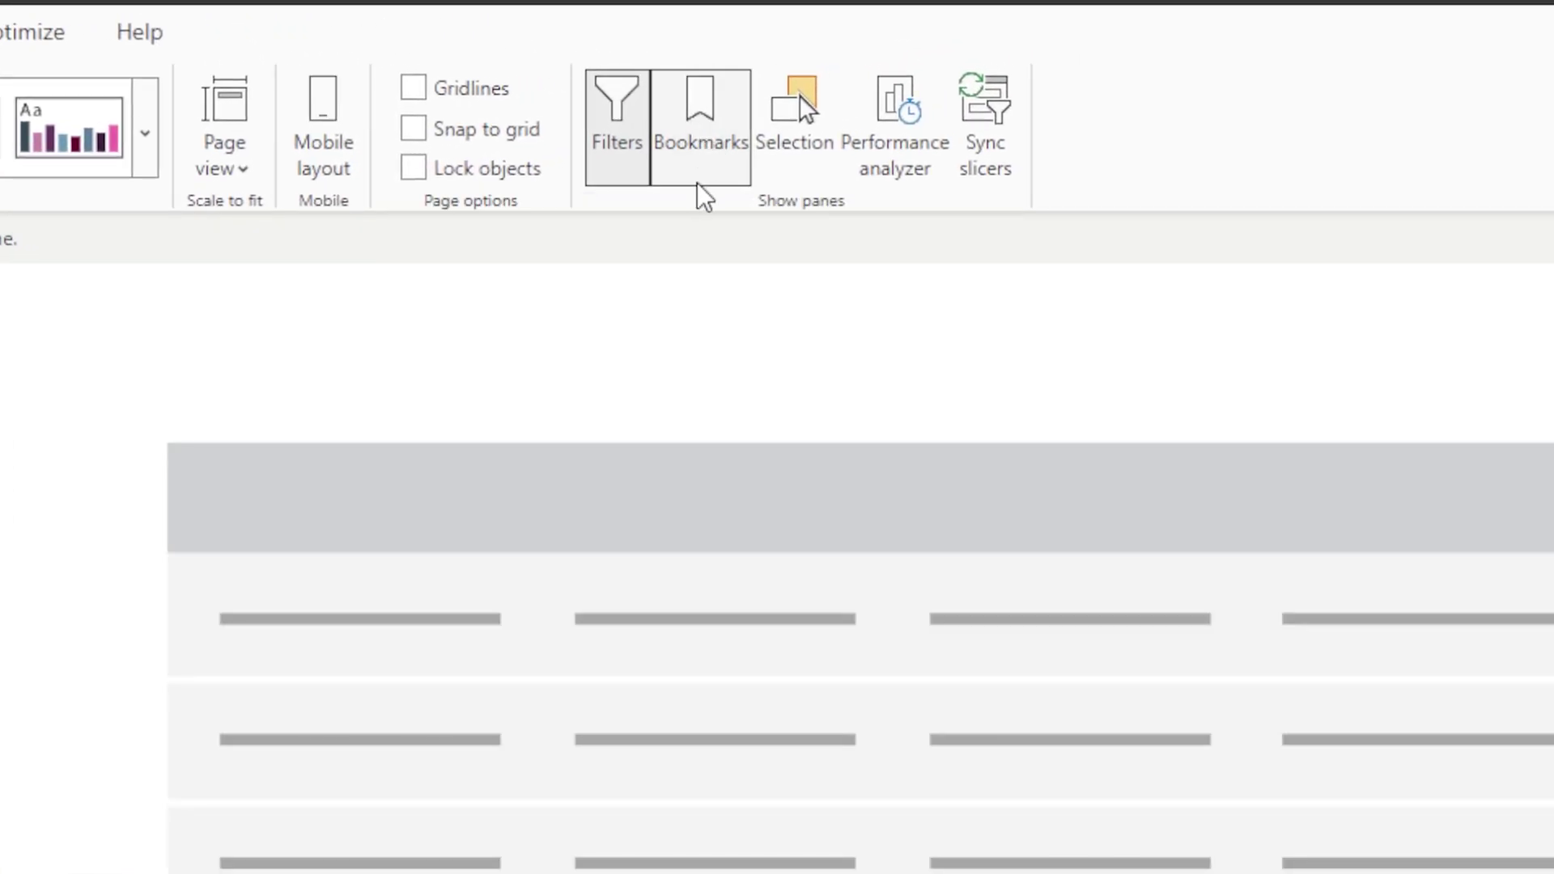
{"action": "left_click", "coordinate": [797, 160]}
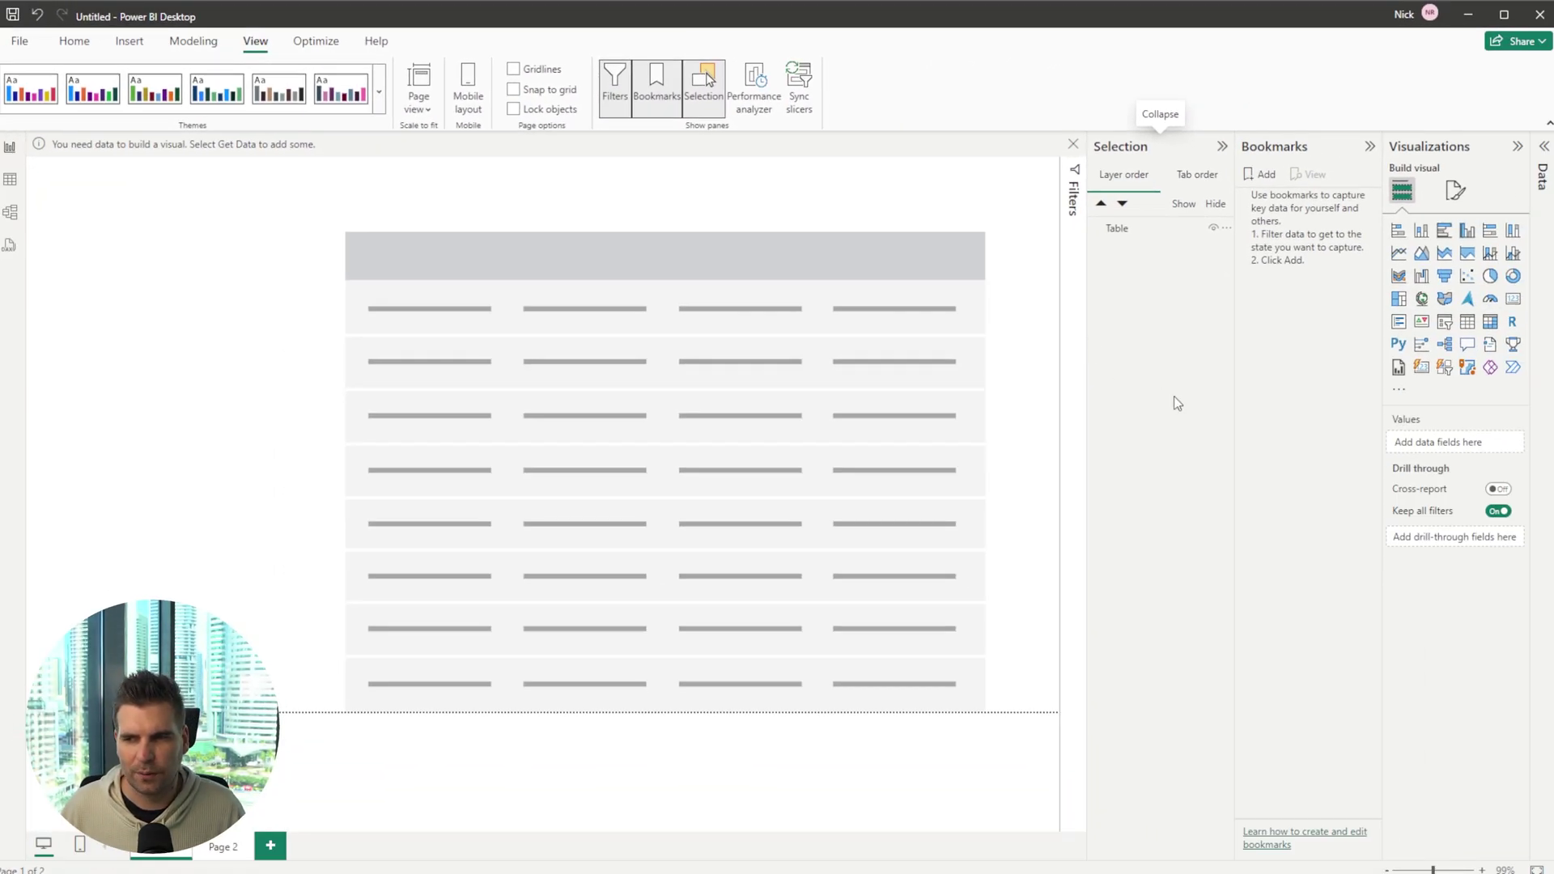
{"action": "left_click", "coordinate": [74, 41]}
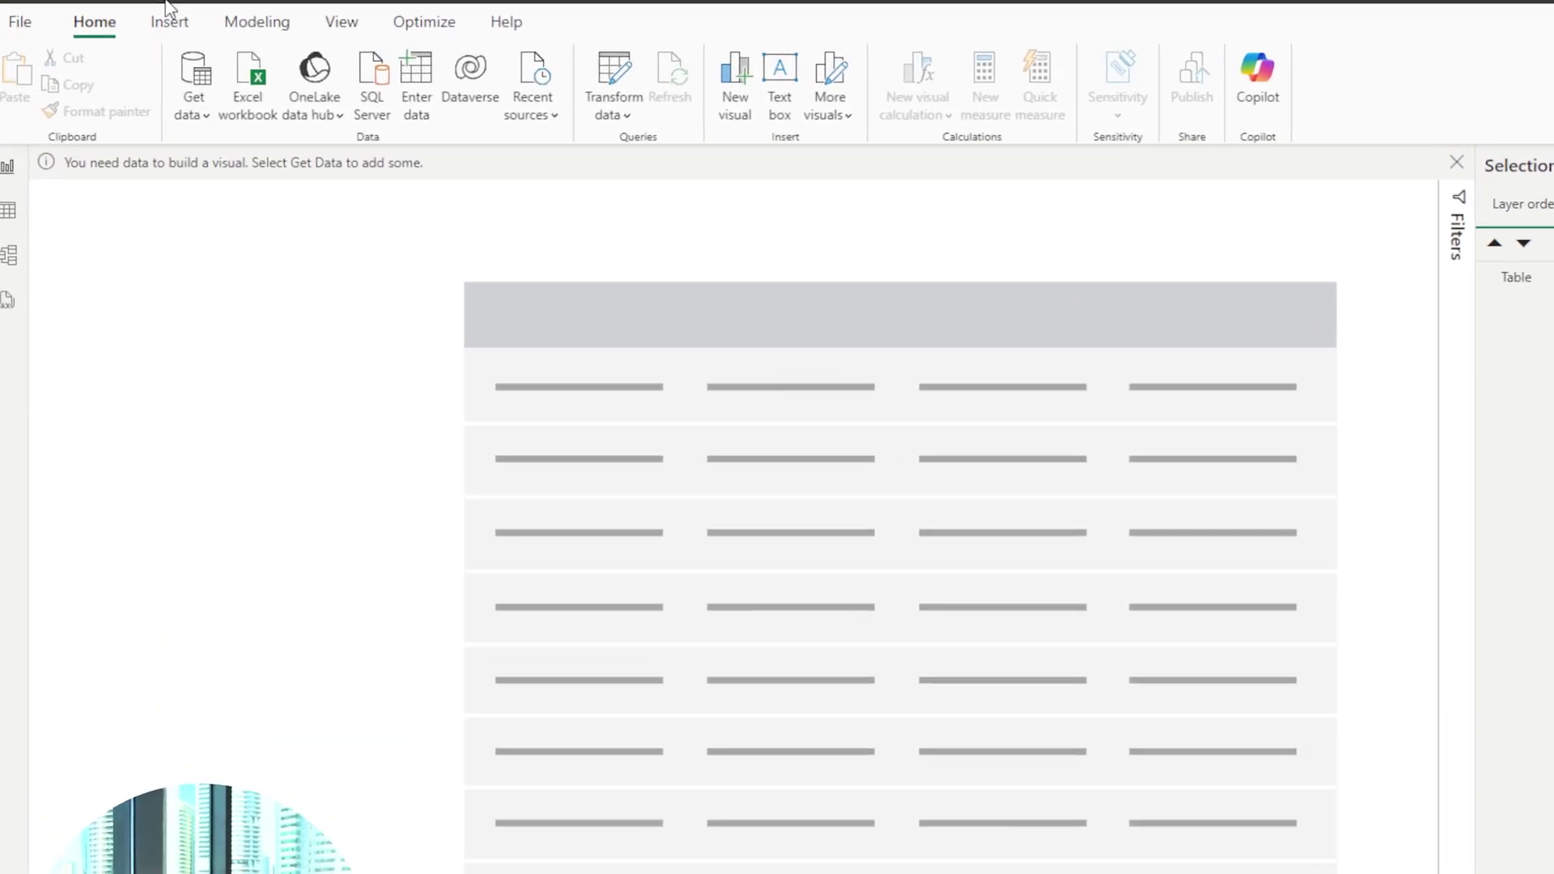
Step: Insert a pill shape, flatten and narrow it, and move it toward the top-left
{"action": "left_click", "coordinate": [129, 40]}
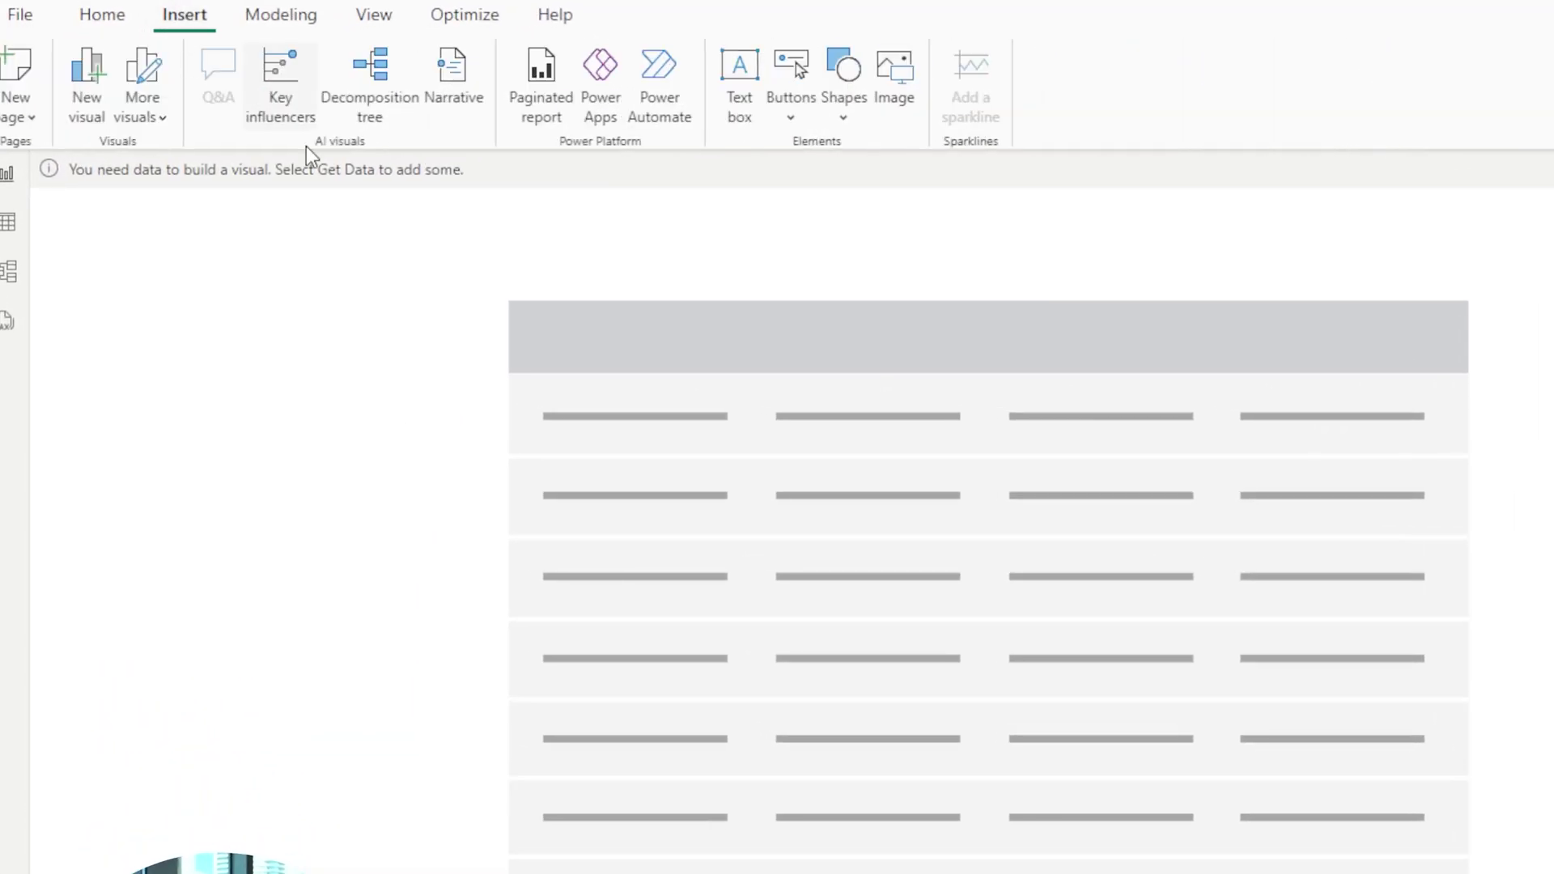
{"action": "left_click", "coordinate": [842, 118]}
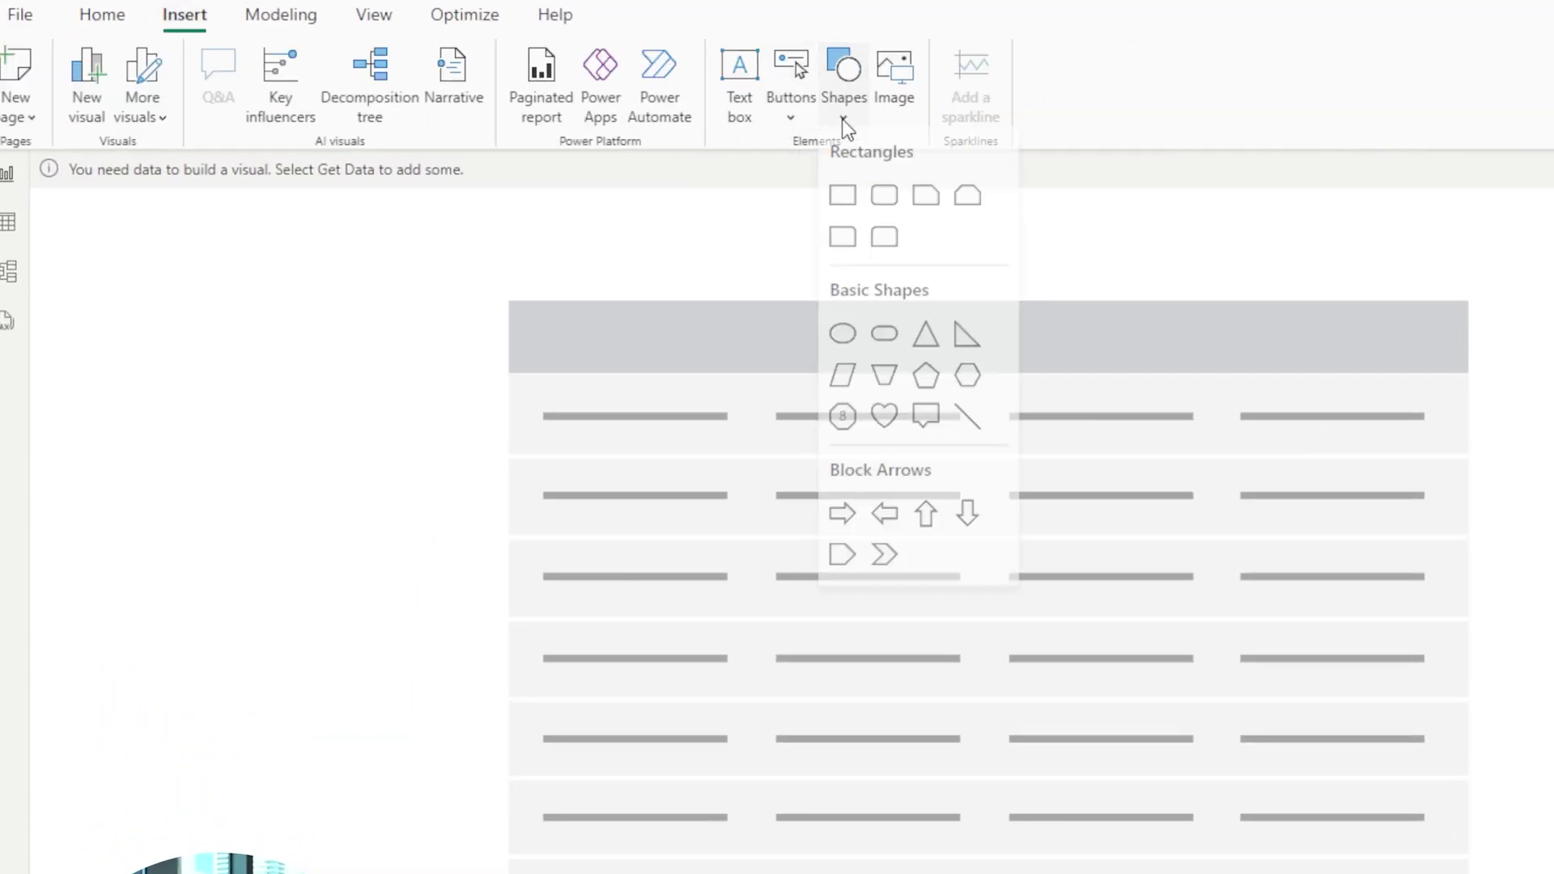
{"action": "left_click", "coordinate": [883, 338]}
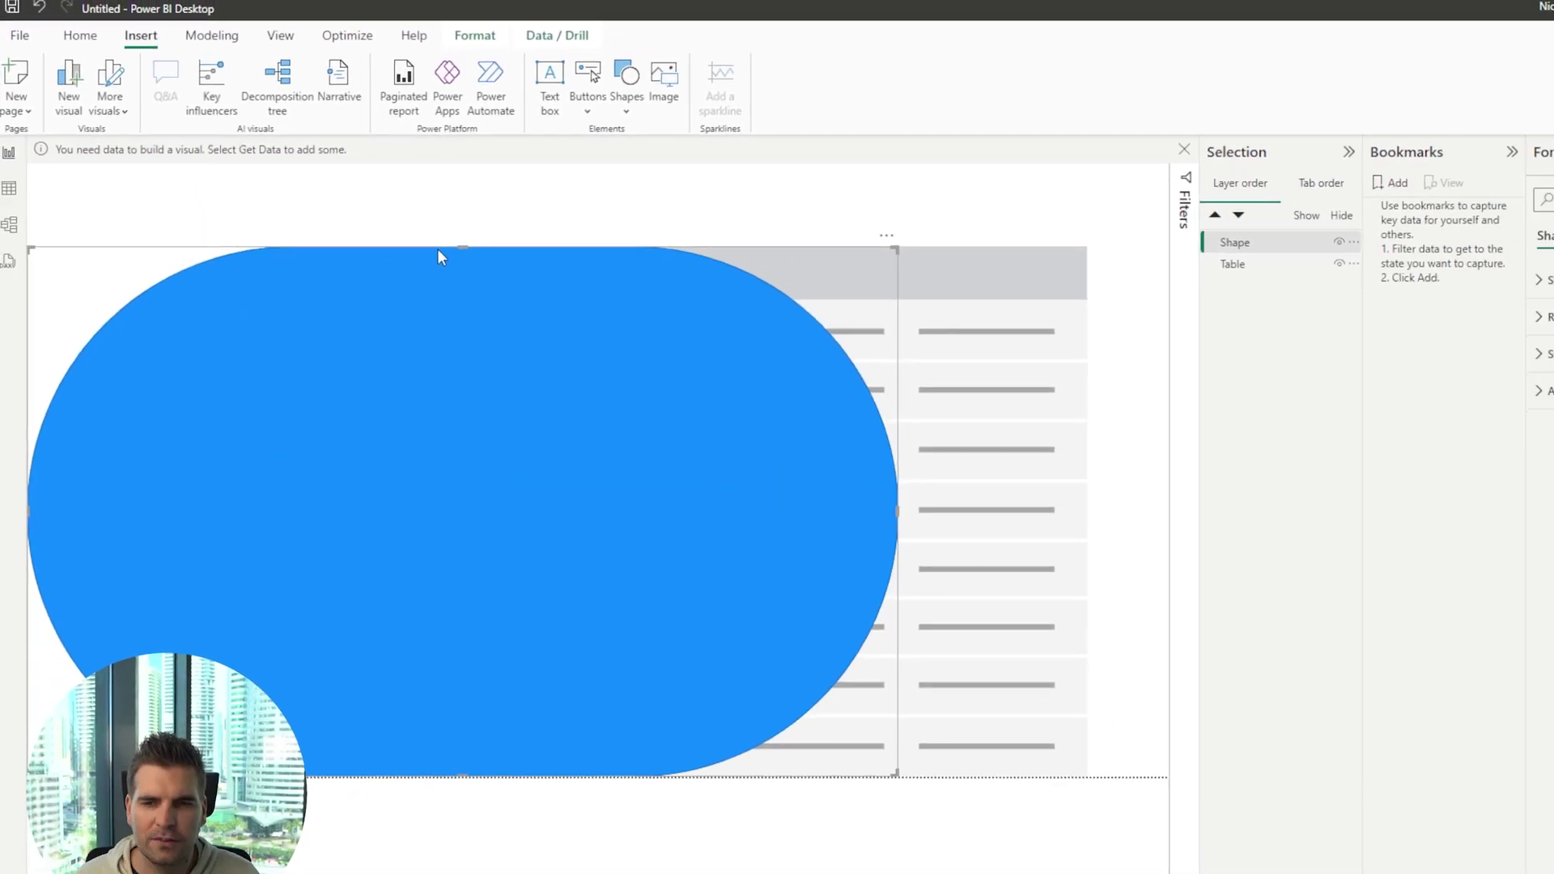
{"action": "left_click_drag", "start_coordinate": [462, 247], "coordinate": [419, 644]}
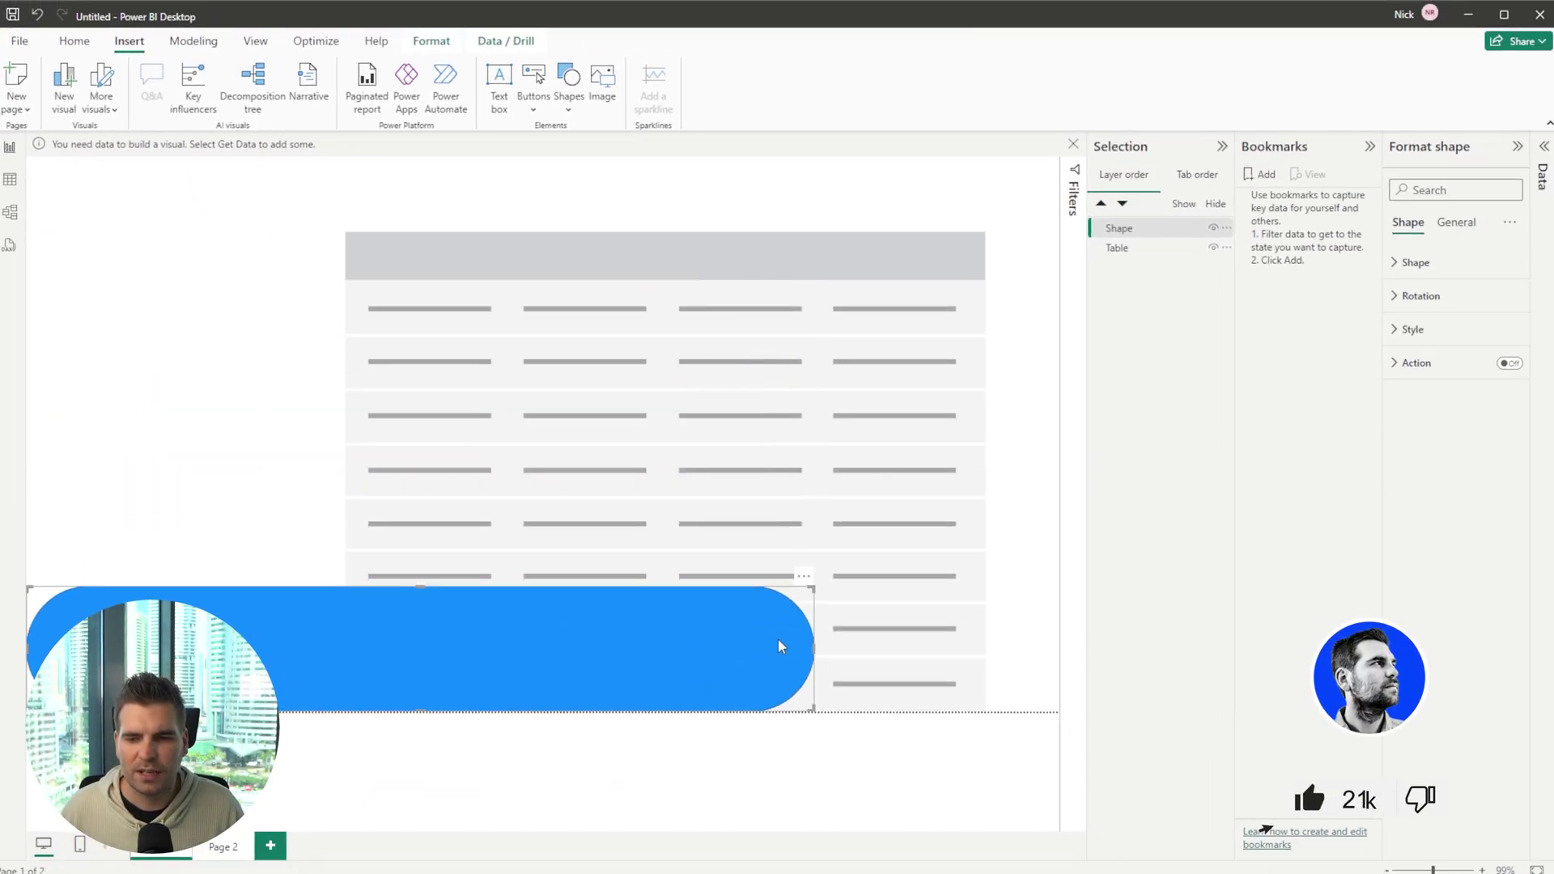
{"action": "left_click_drag", "start_coordinate": [813, 647], "coordinate": [219, 647]}
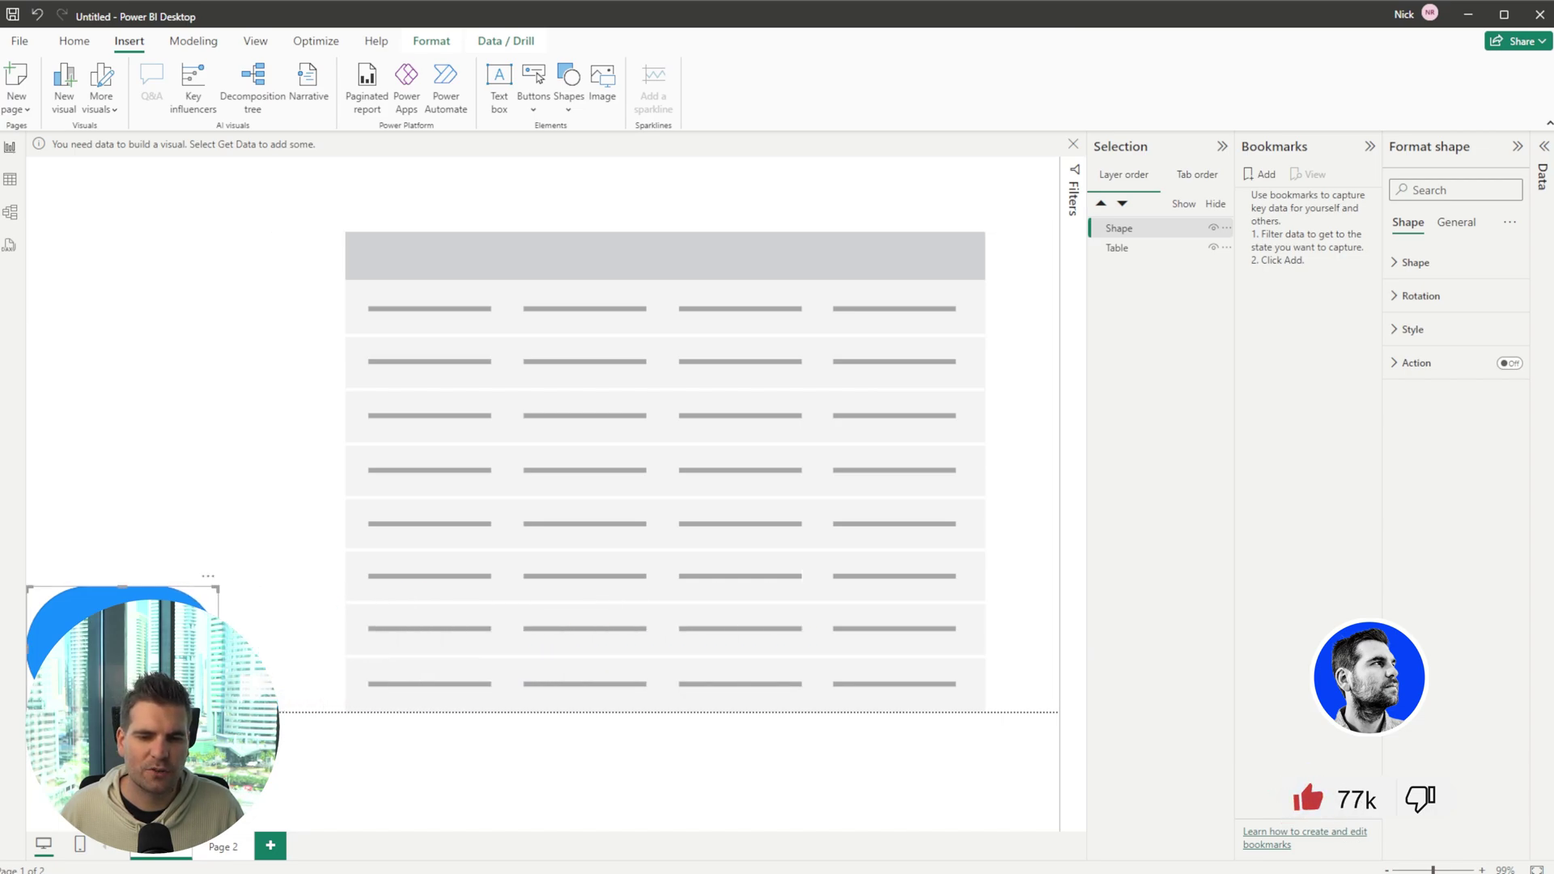
{"action": "left_click_drag", "start_coordinate": [122, 648], "coordinate": [143, 268]}
Step: Fine-tune the pill to a small button size and set it in the top-left corner
{"action": "left_click", "coordinate": [534, 95]}
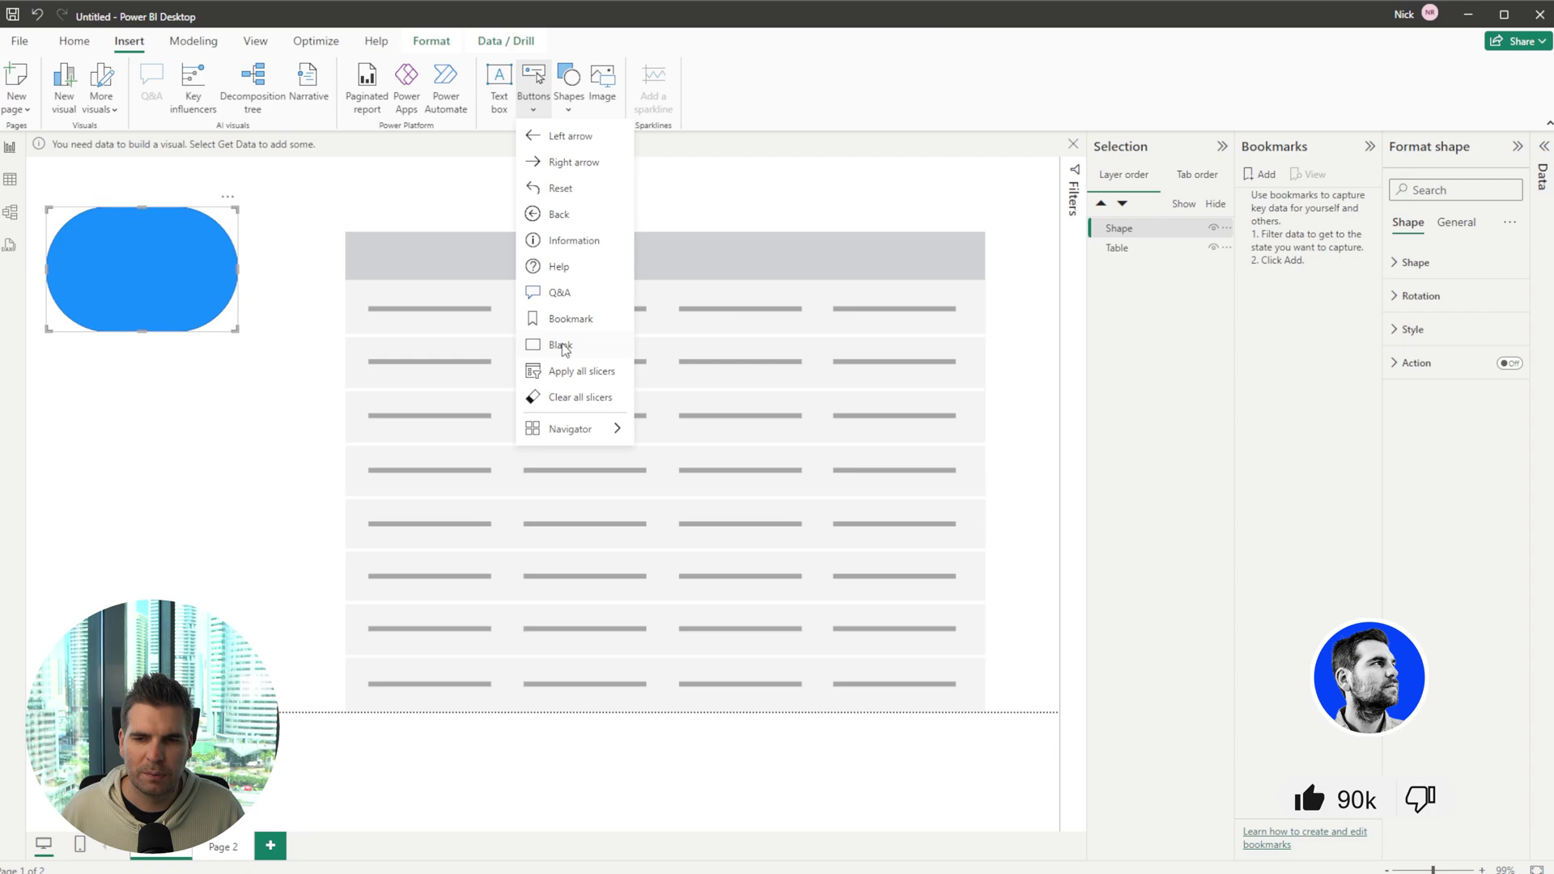
{"action": "left_click", "coordinate": [159, 250]}
{"action": "mouse_move", "coordinate": [142, 208]}
{"action": "left_mouse_down"}
{"action": "mouse_move", "coordinate": [138, 271]}
{"action": "mouse_move", "coordinate": [146, 214]}
{"action": "left_mouse_up"}
{"action": "left_click", "coordinate": [168, 306]}
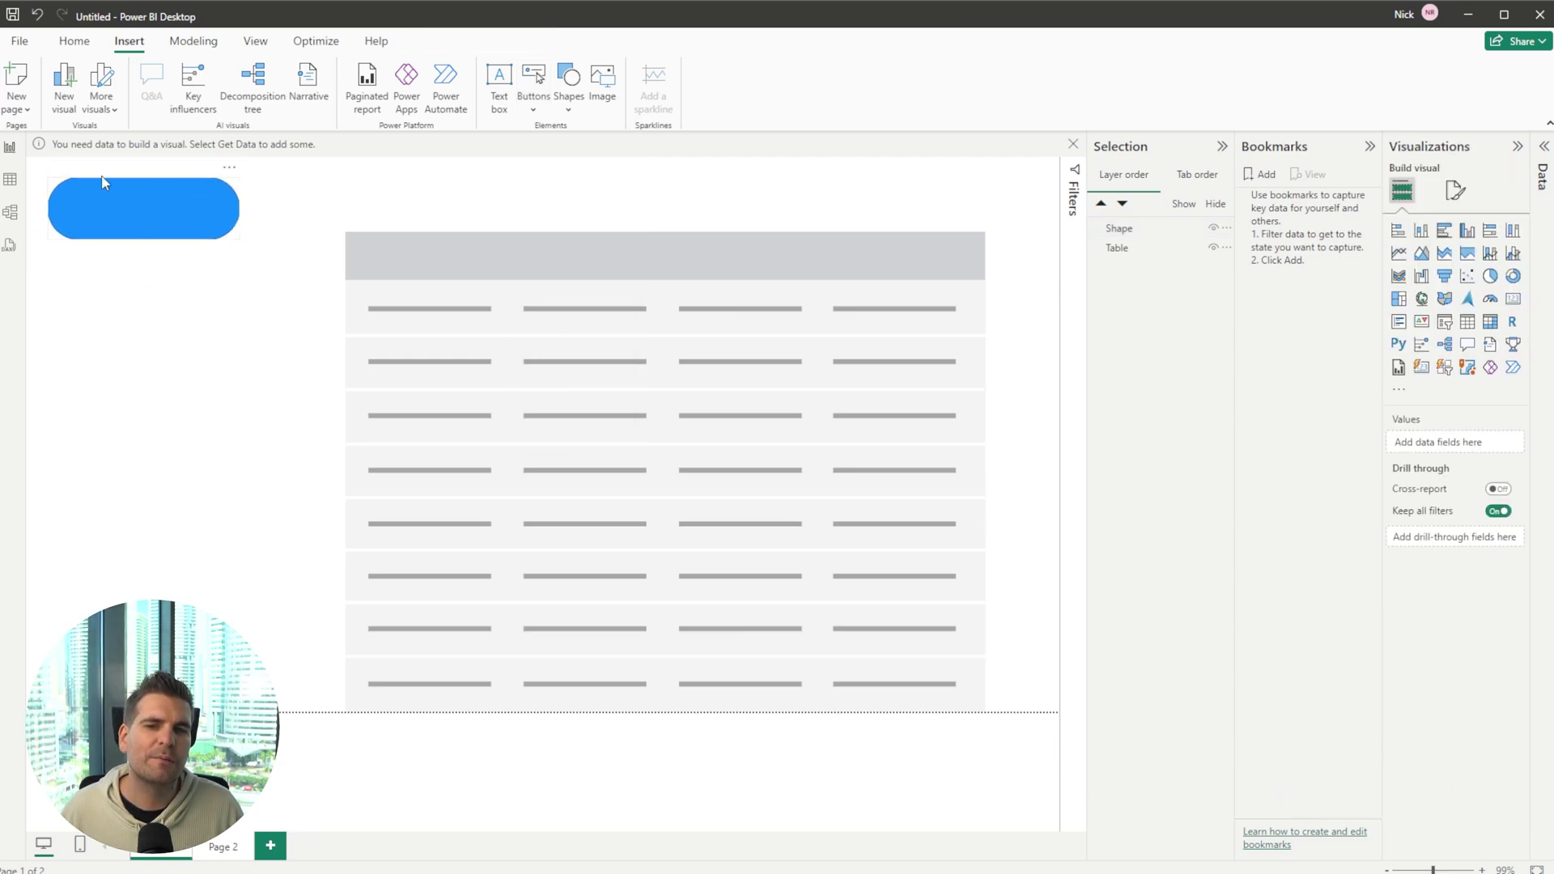
{"action": "left_click", "coordinate": [228, 223]}
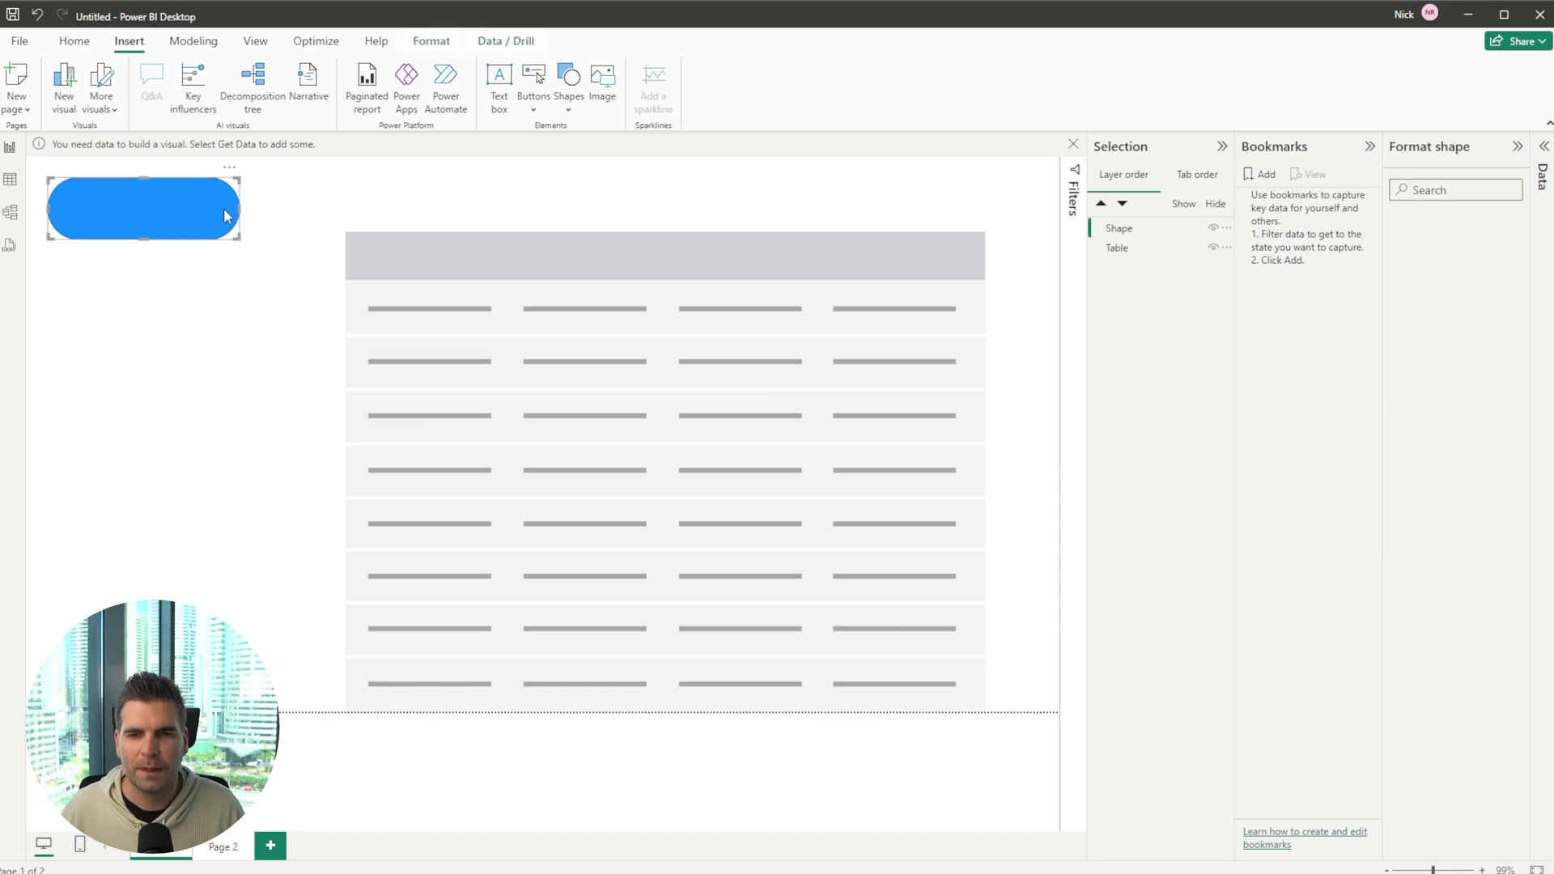
{"action": "left_click_drag", "start_coordinate": [239, 208], "coordinate": [179, 212]}
{"action": "left_click", "coordinate": [217, 344]}
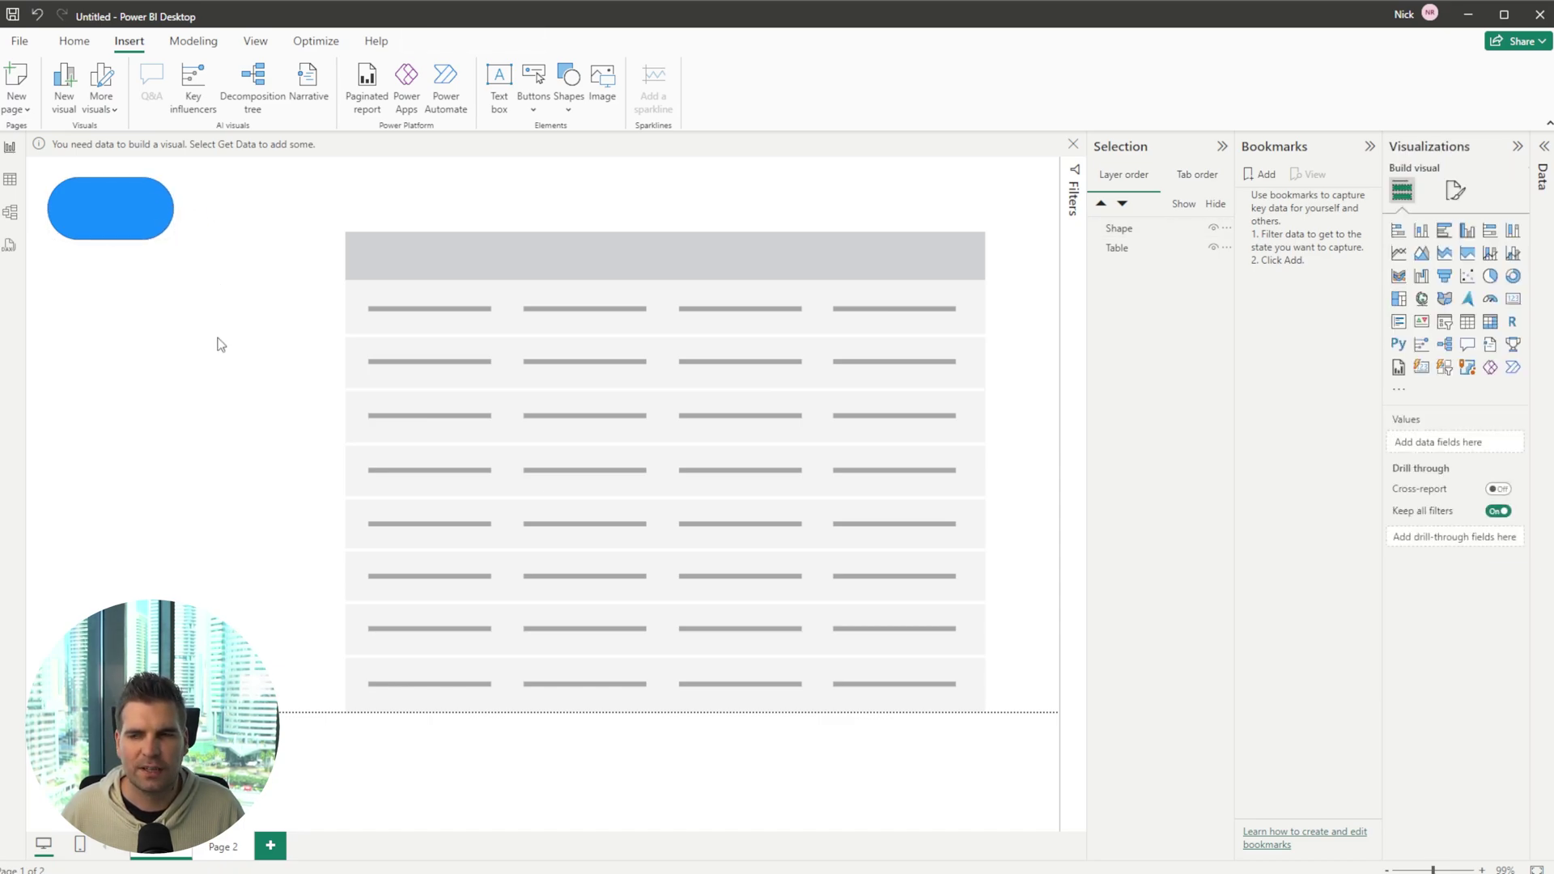
{"action": "left_click", "coordinate": [134, 212]}
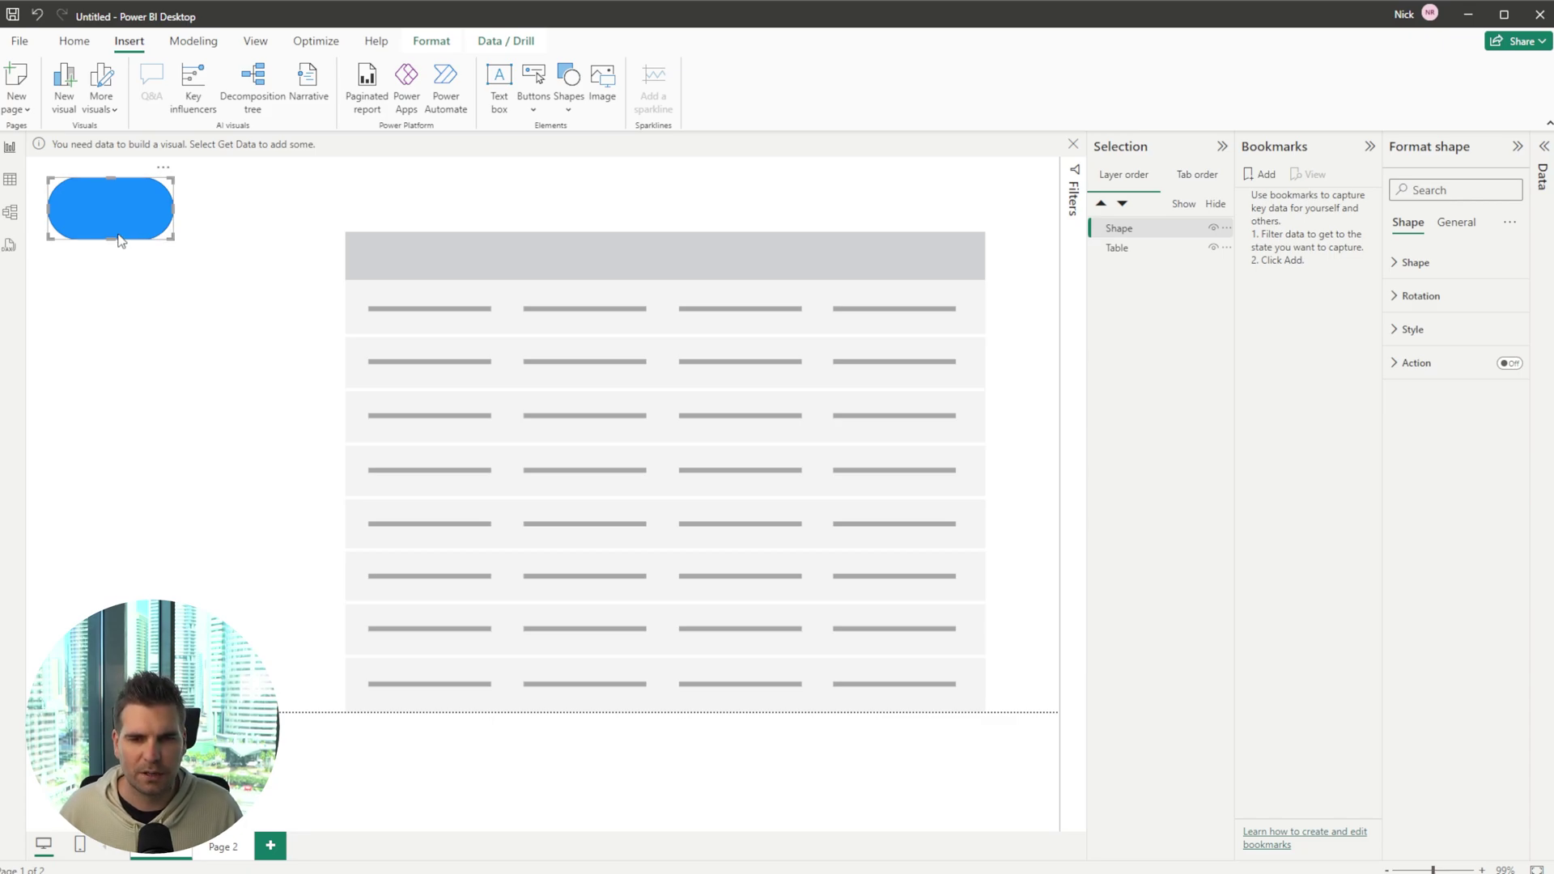
{"action": "mouse_move", "coordinate": [111, 208]}
{"action": "left_mouse_down"}
{"action": "mouse_move", "coordinate": [125, 200]}
{"action": "mouse_move", "coordinate": [107, 196]}
{"action": "left_mouse_up"}
{"action": "left_click", "coordinate": [218, 294]}
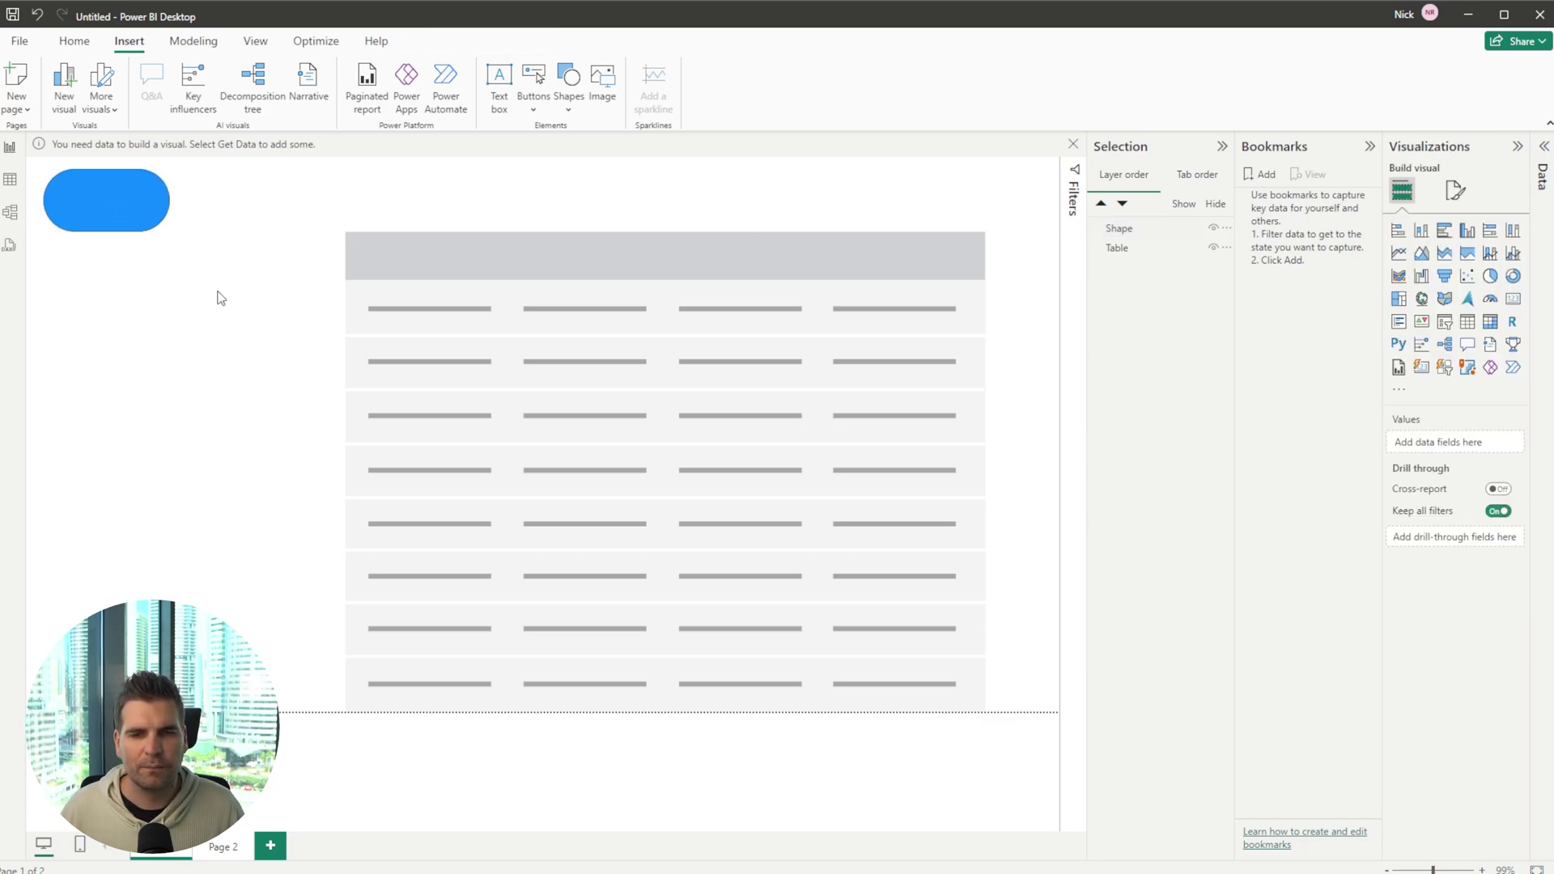
Step: Add a bookmark of Page 2's pie chart view and rename it 'Page 2'
{"action": "left_click", "coordinate": [224, 848]}
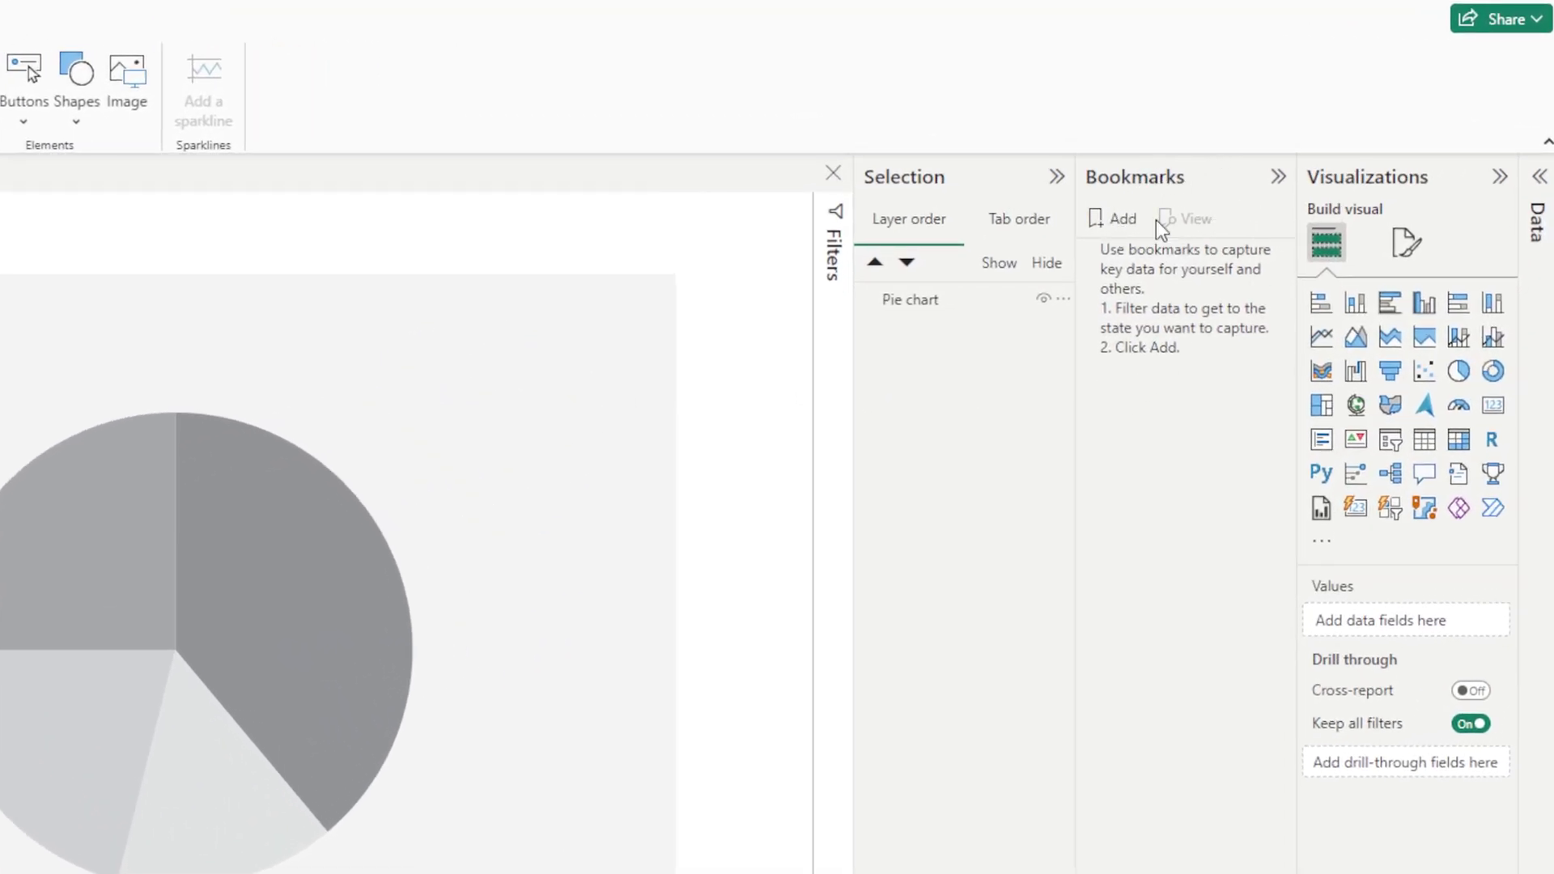
{"action": "left_click", "coordinate": [1122, 222]}
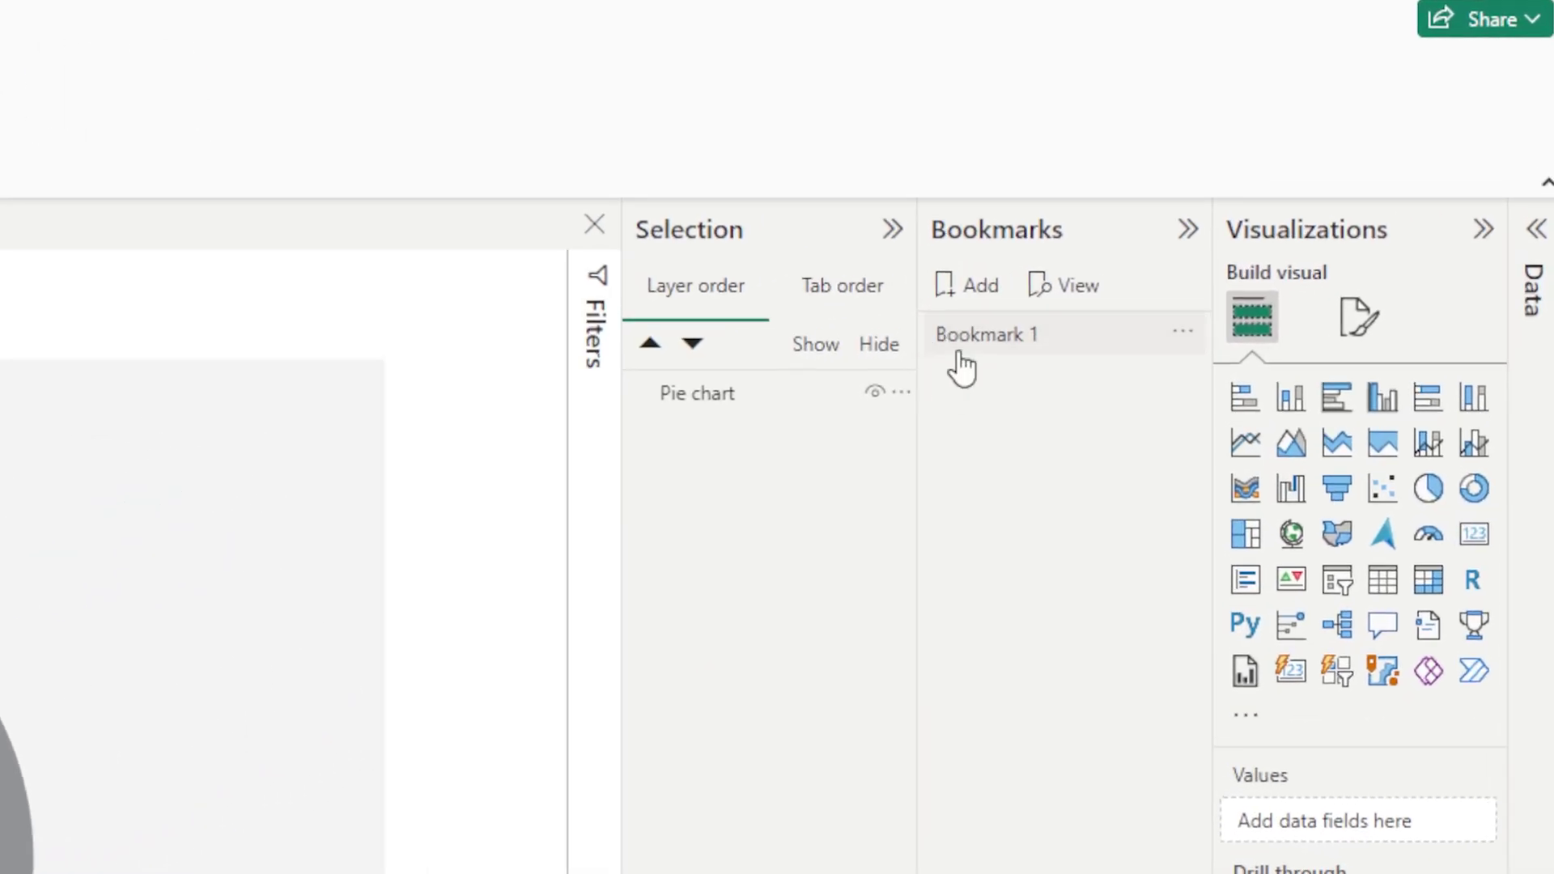
{"action": "left_click", "coordinate": [1183, 332]}
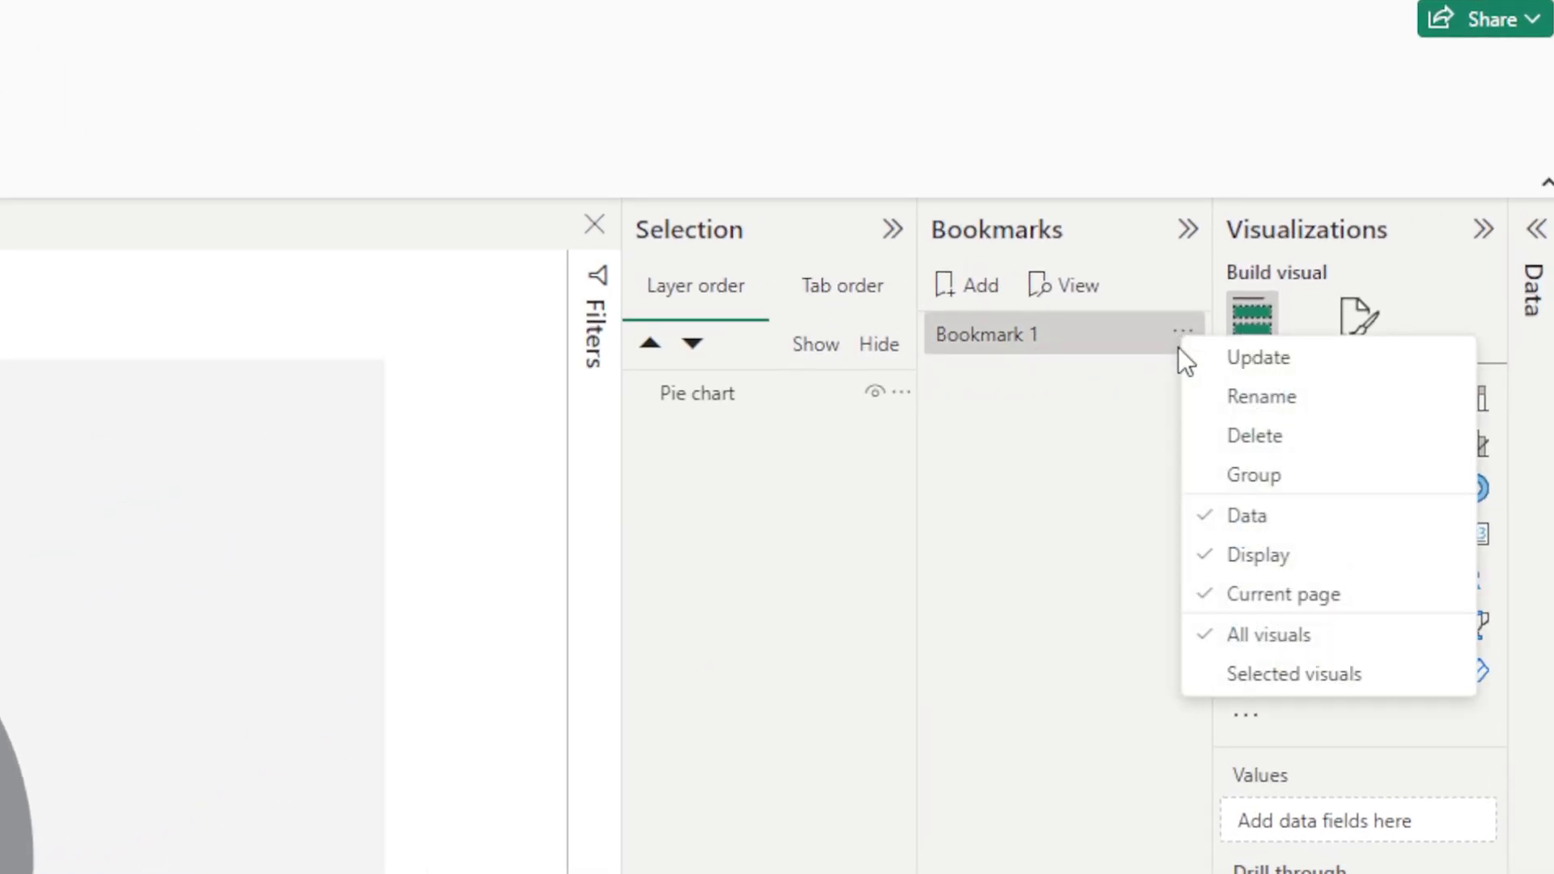
{"action": "left_click", "coordinate": [1259, 400]}
{"action": "key", "text": "BackSpace"}
{"action": "key", "text": "BackSpace"}
{"action": "key", "text": "BackSpace"}
{"action": "key", "text": "BackSpace"}
{"action": "key", "text": "BackSpace"}
{"action": "key", "text": "BackSpace"}
{"action": "key", "text": "BackSpace"}
{"action": "key", "text": "BackSpace"}
{"action": "key", "text": "BackSpace"}
{"action": "key", "text": "BackSpace"}
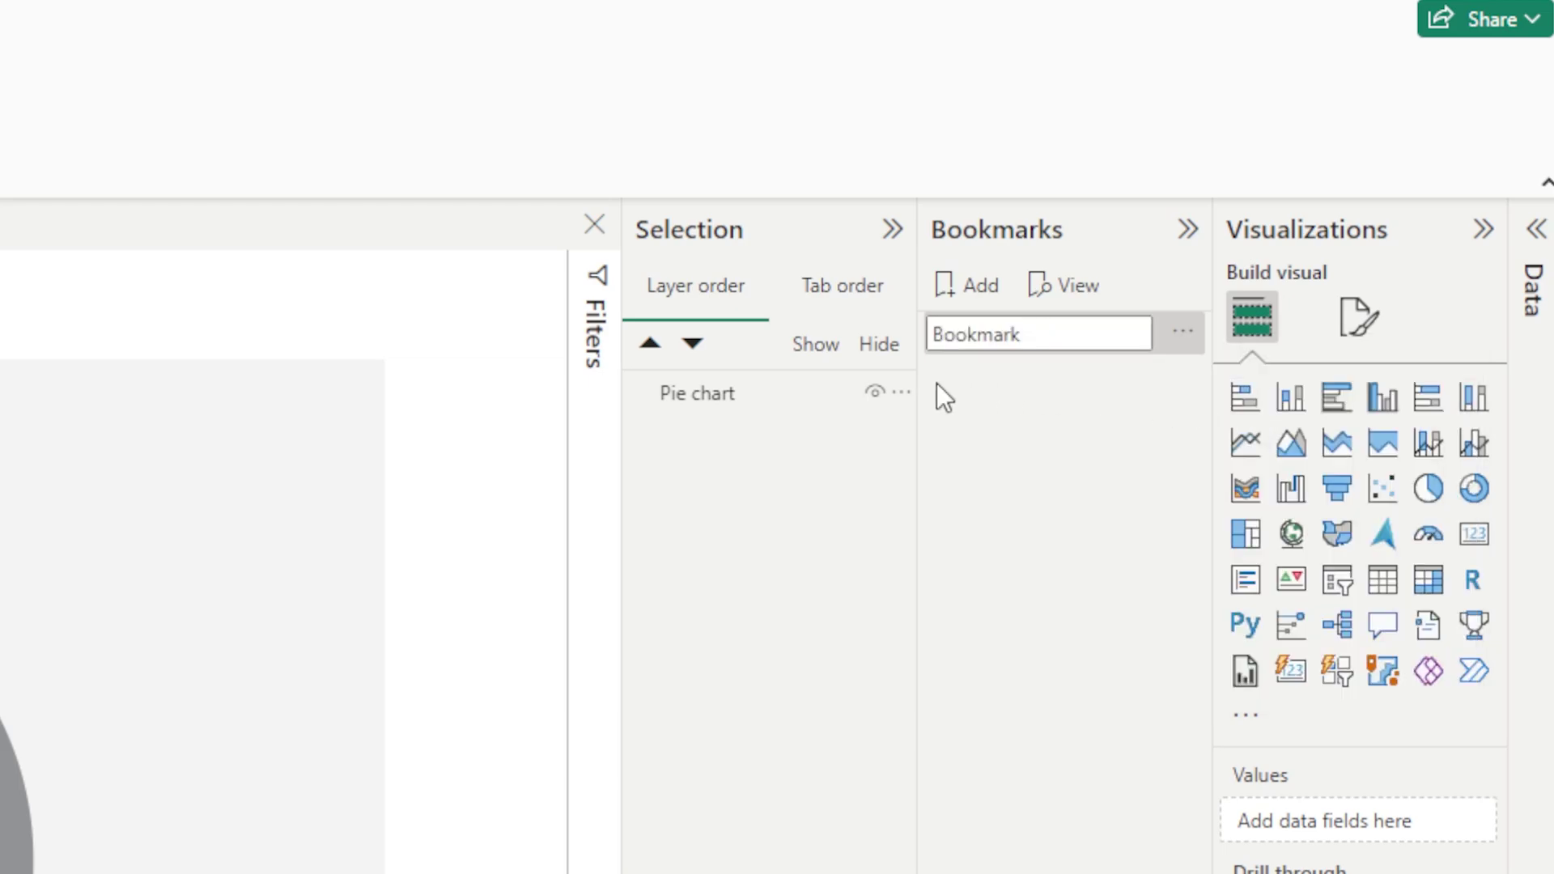
{"action": "type", "text": "Page 2"}
{"action": "left_click", "coordinate": [1167, 508]}
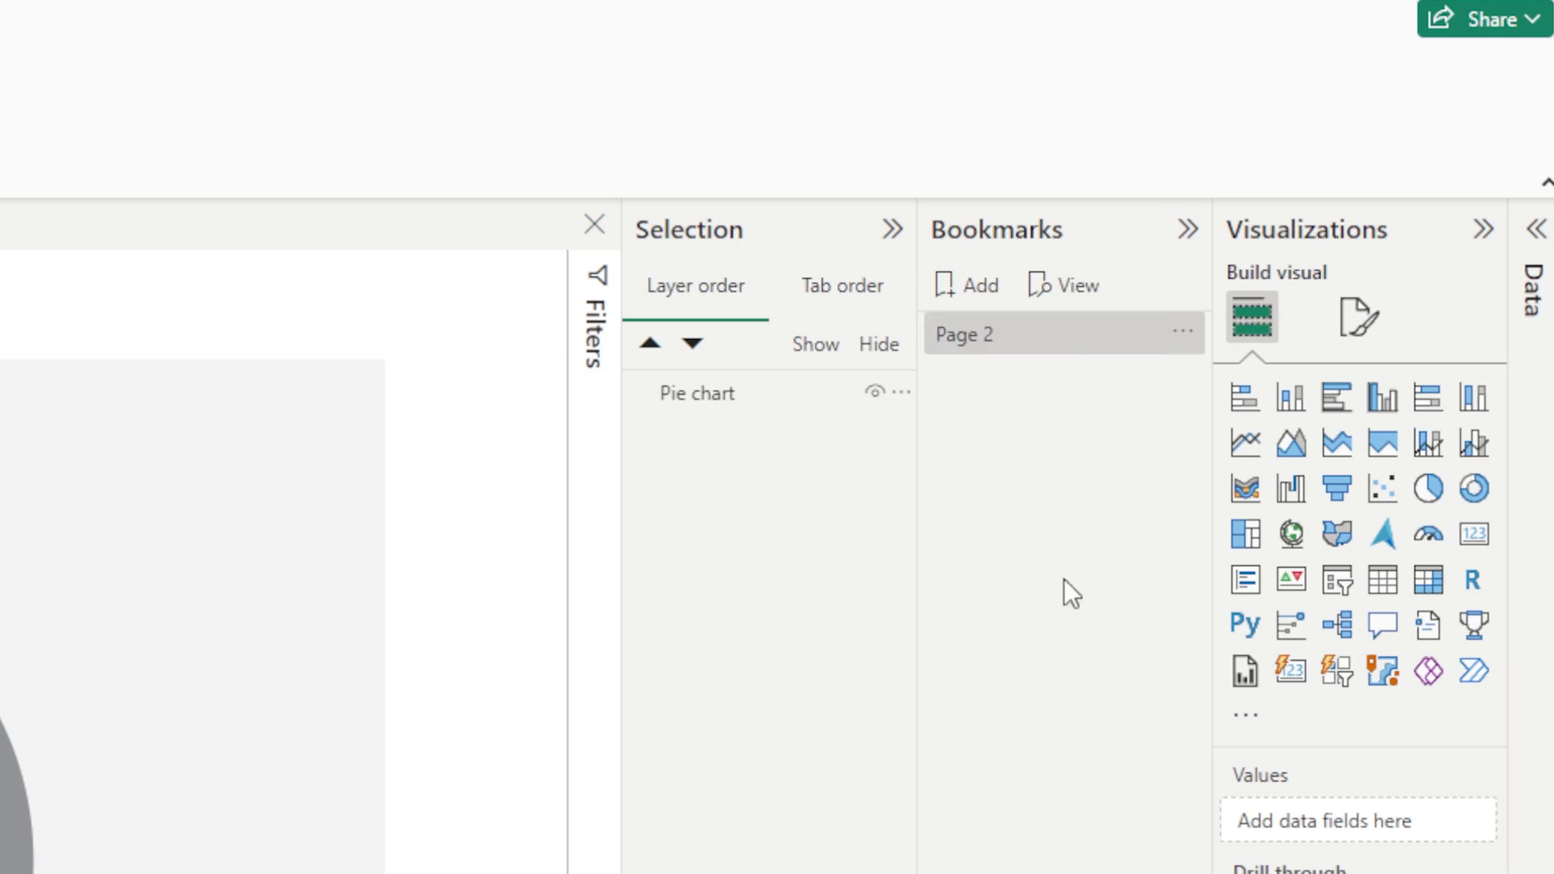
{"action": "left_click", "coordinate": [1183, 333]}
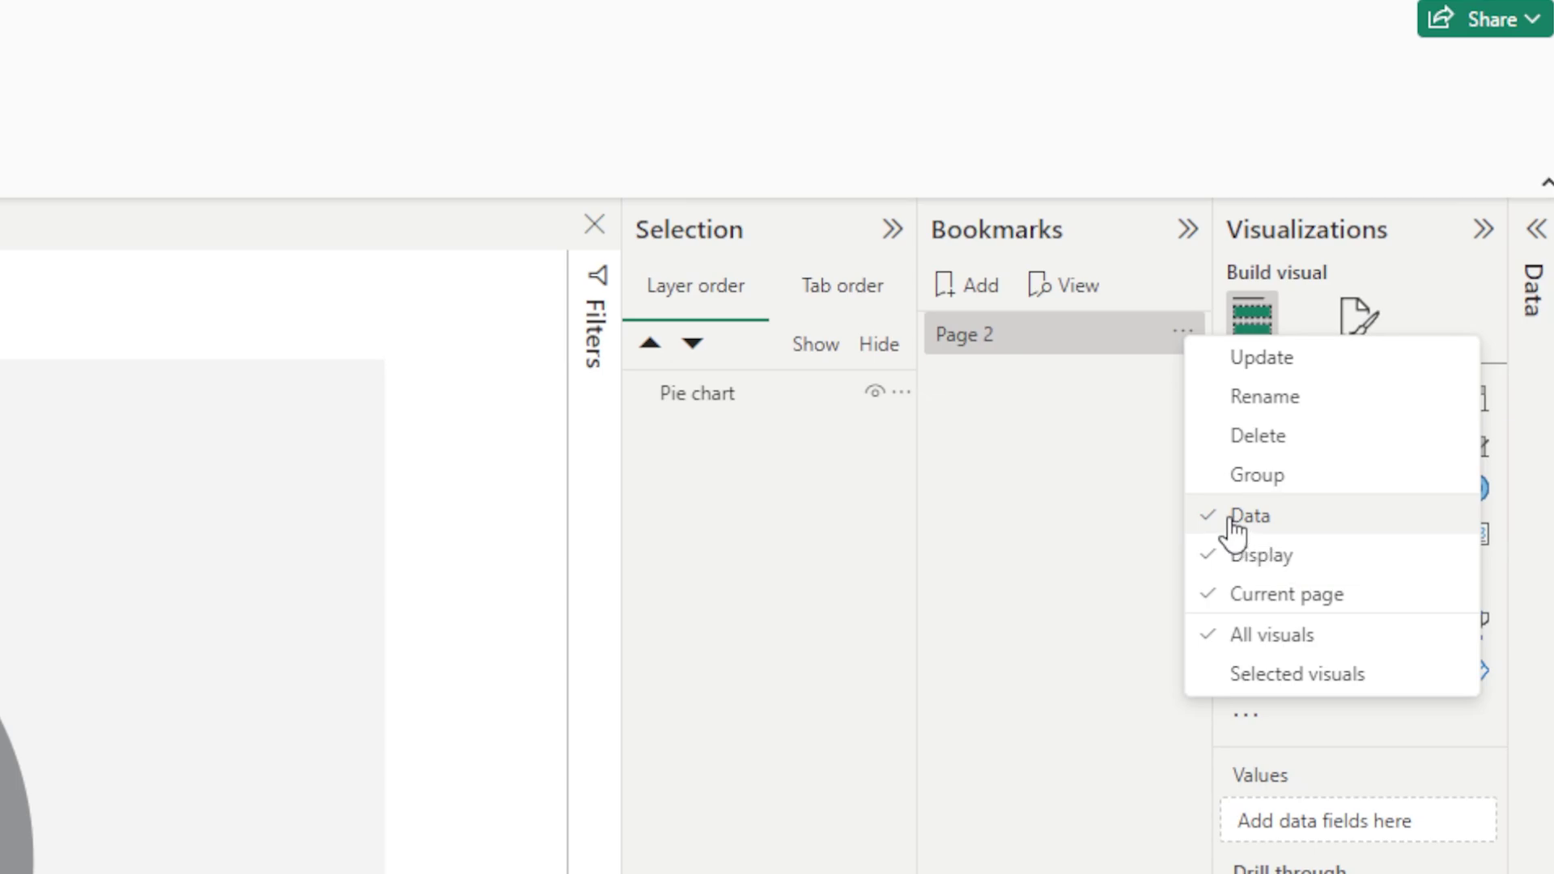
Step: Uncheck Data and Display on the Page 2 bookmark, leaving only Current page captured
{"action": "left_click", "coordinate": [1212, 516]}
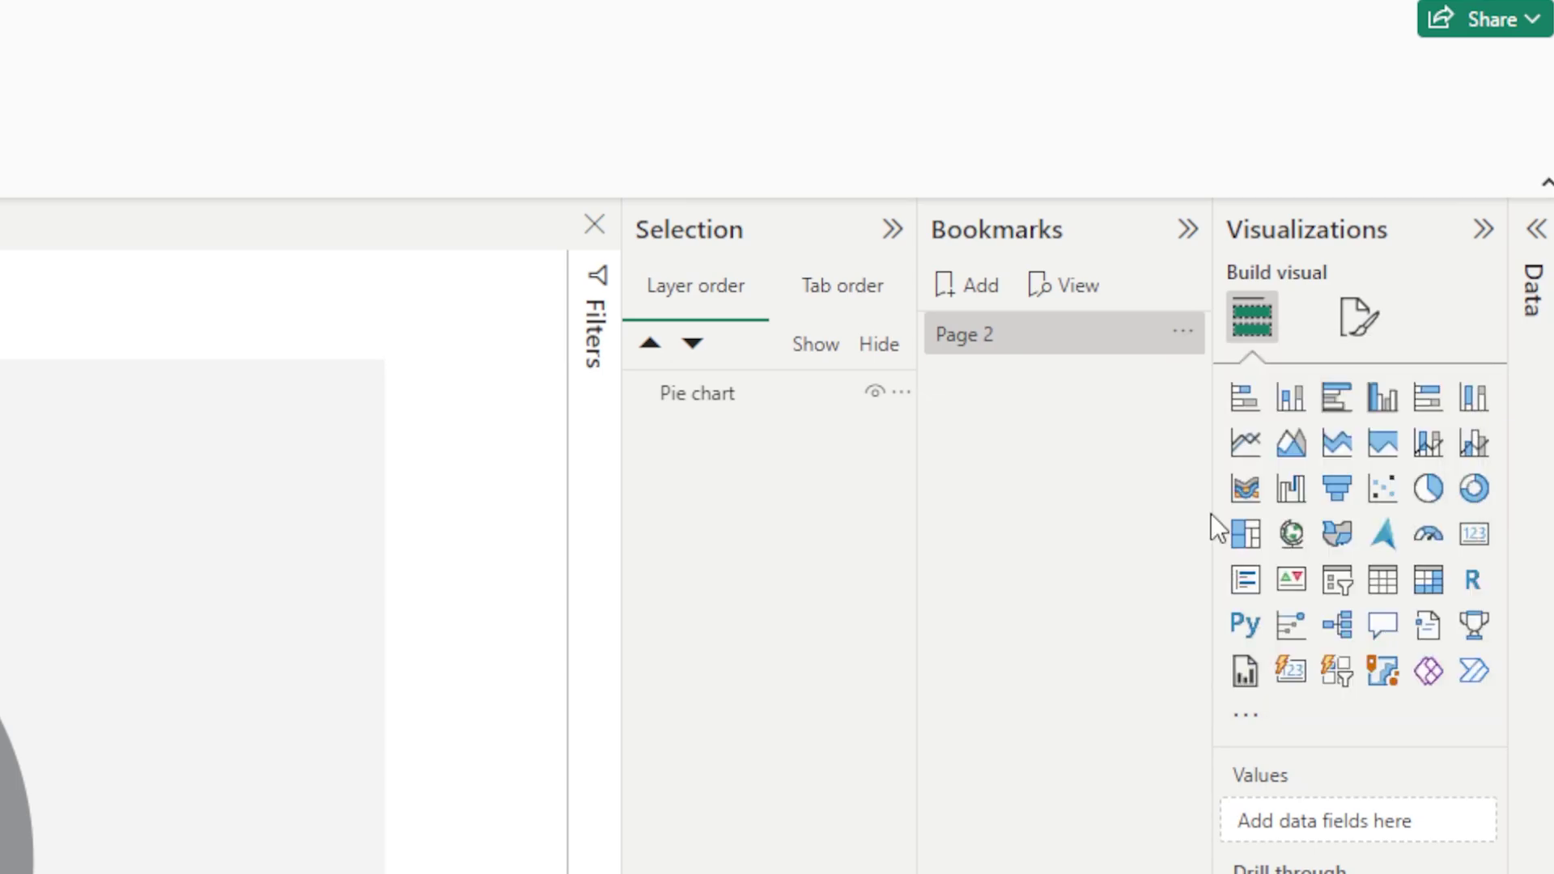
{"action": "left_click", "coordinate": [1182, 331]}
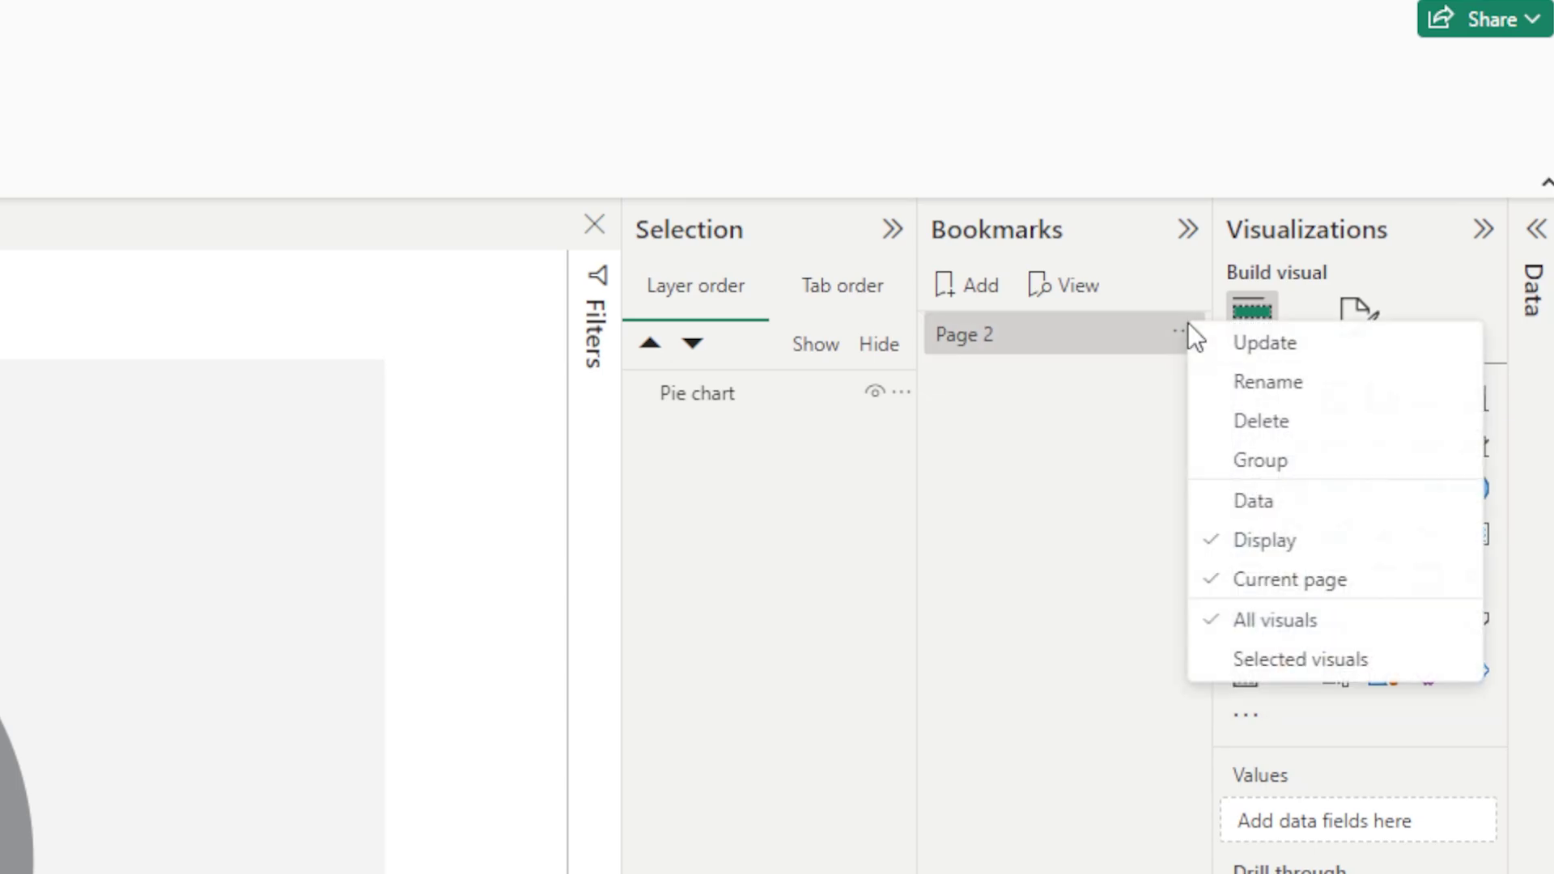
{"action": "left_click", "coordinate": [1226, 544]}
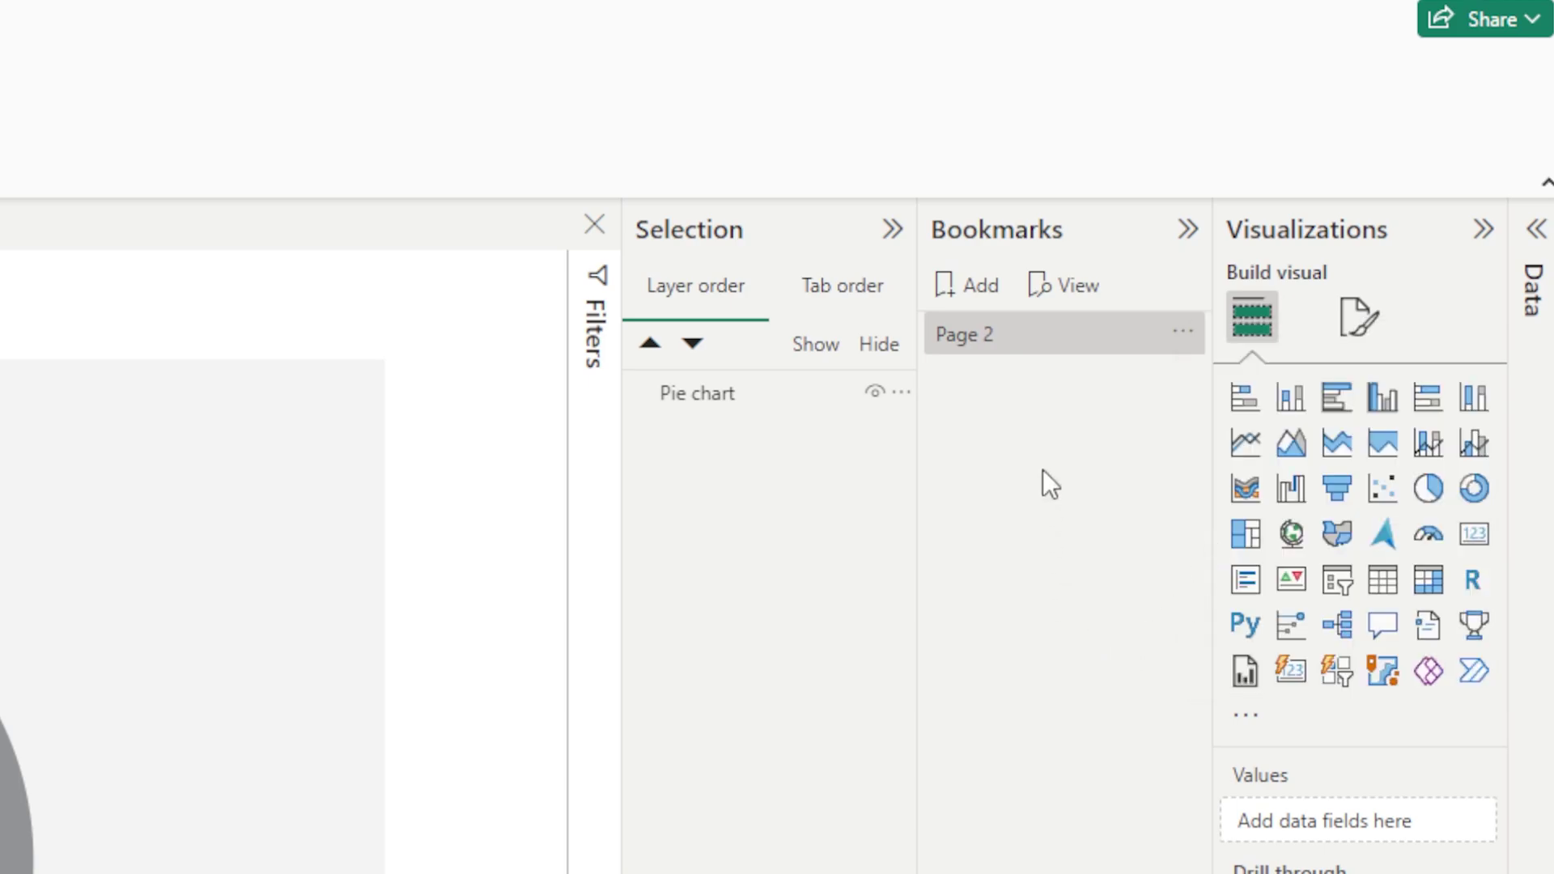
{"action": "left_click", "coordinate": [1187, 333]}
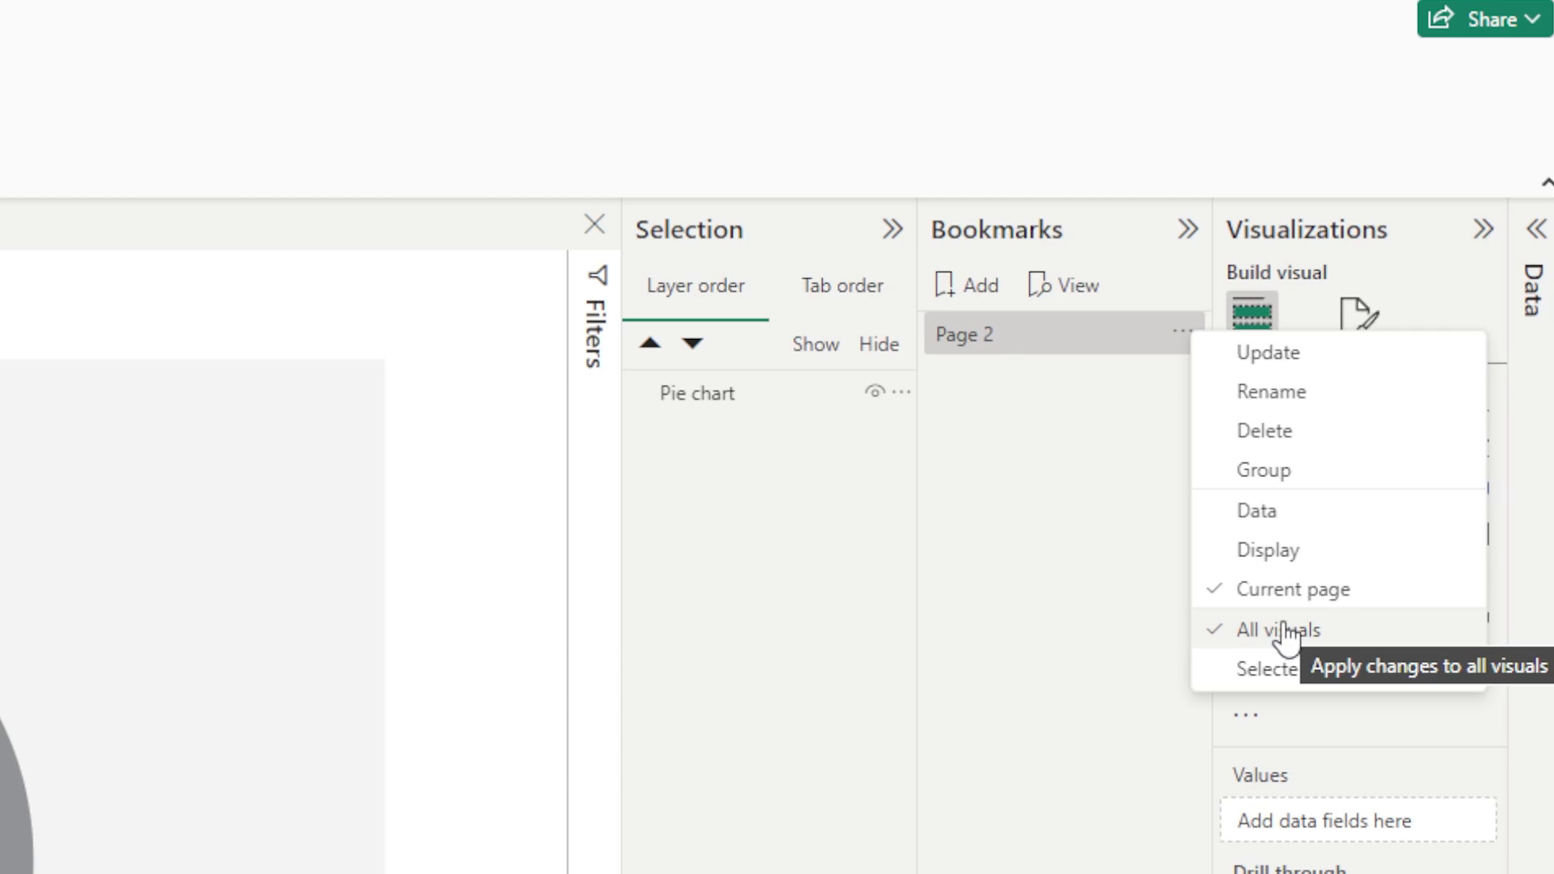
{"action": "left_click", "coordinate": [1008, 619]}
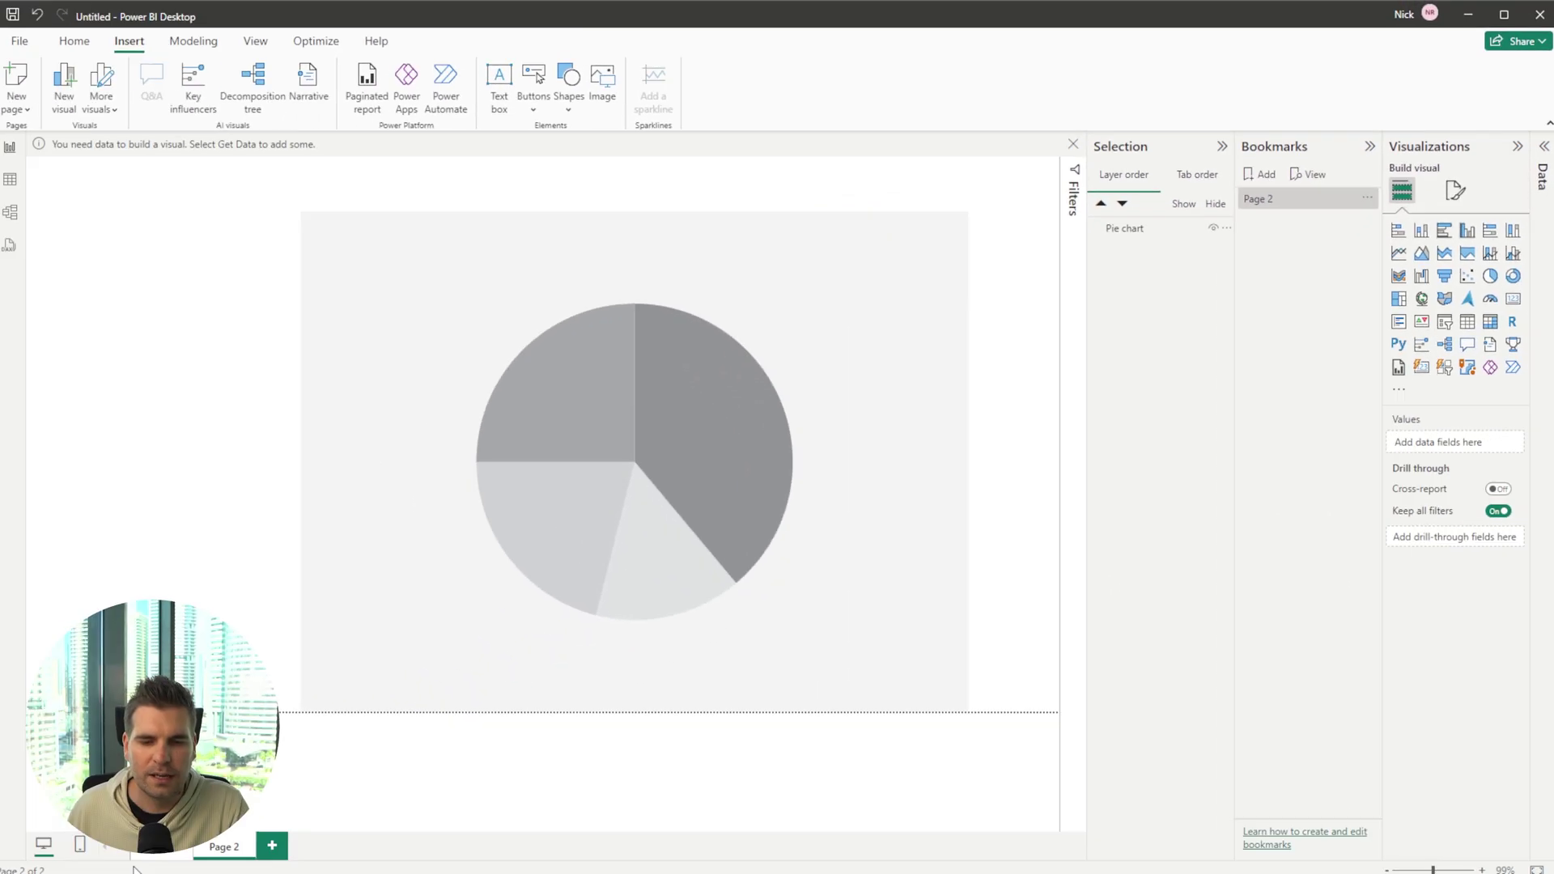
Step: On page 1, give the blue pill an action of type Bookmark targeting 'Page 2'
{"action": "left_click", "coordinate": [161, 847]}
{"action": "left_click", "coordinate": [126, 209]}
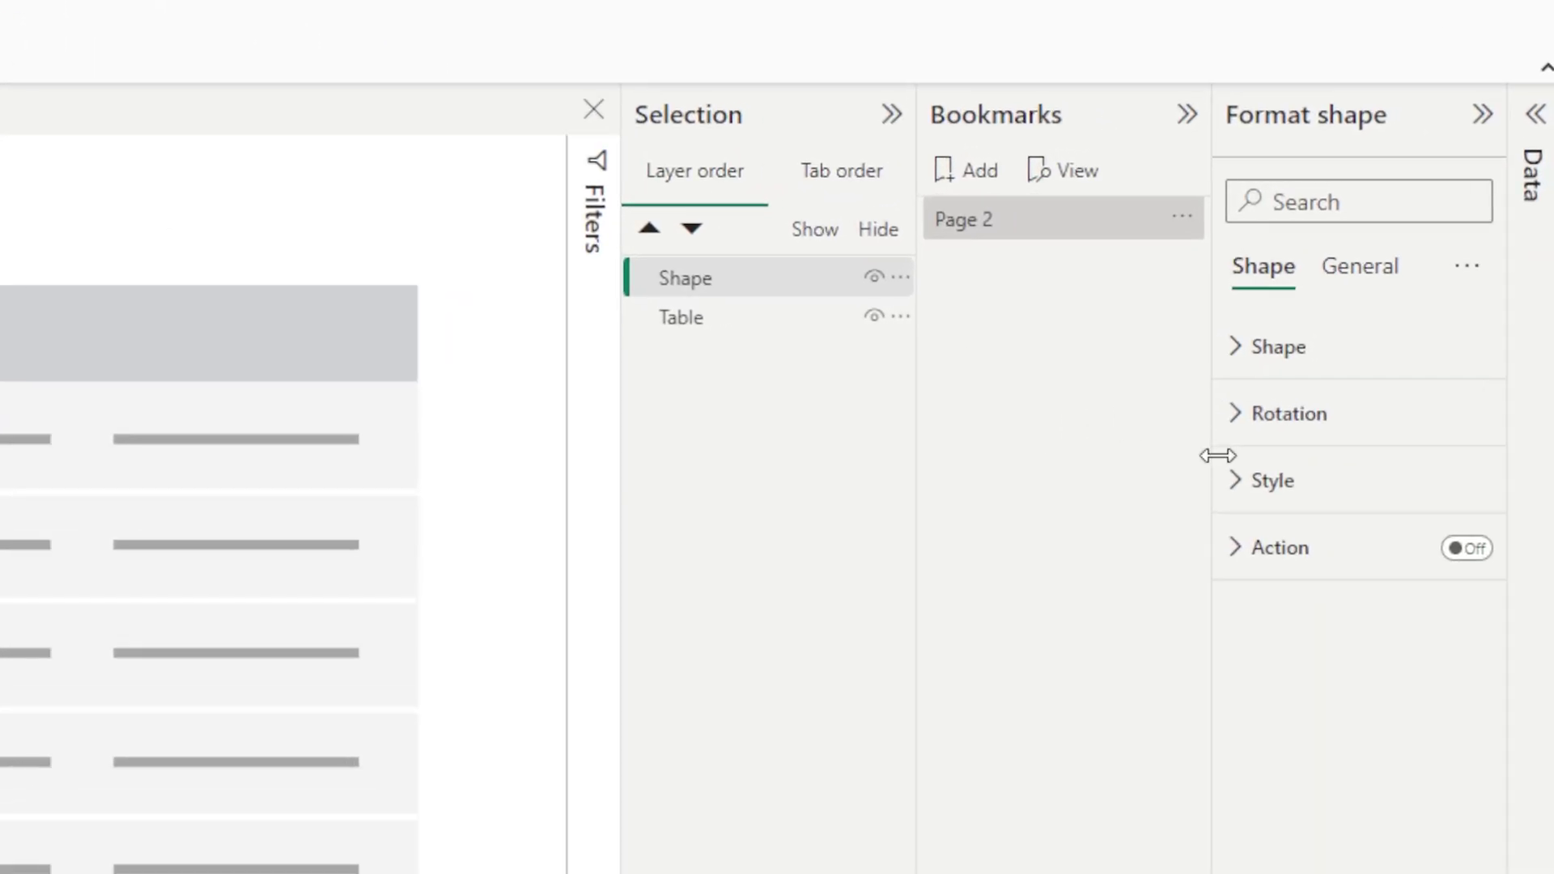
{"action": "left_click", "coordinate": [1238, 566]}
{"action": "left_click", "coordinate": [1466, 549]}
{"action": "left_click", "coordinate": [1295, 625]}
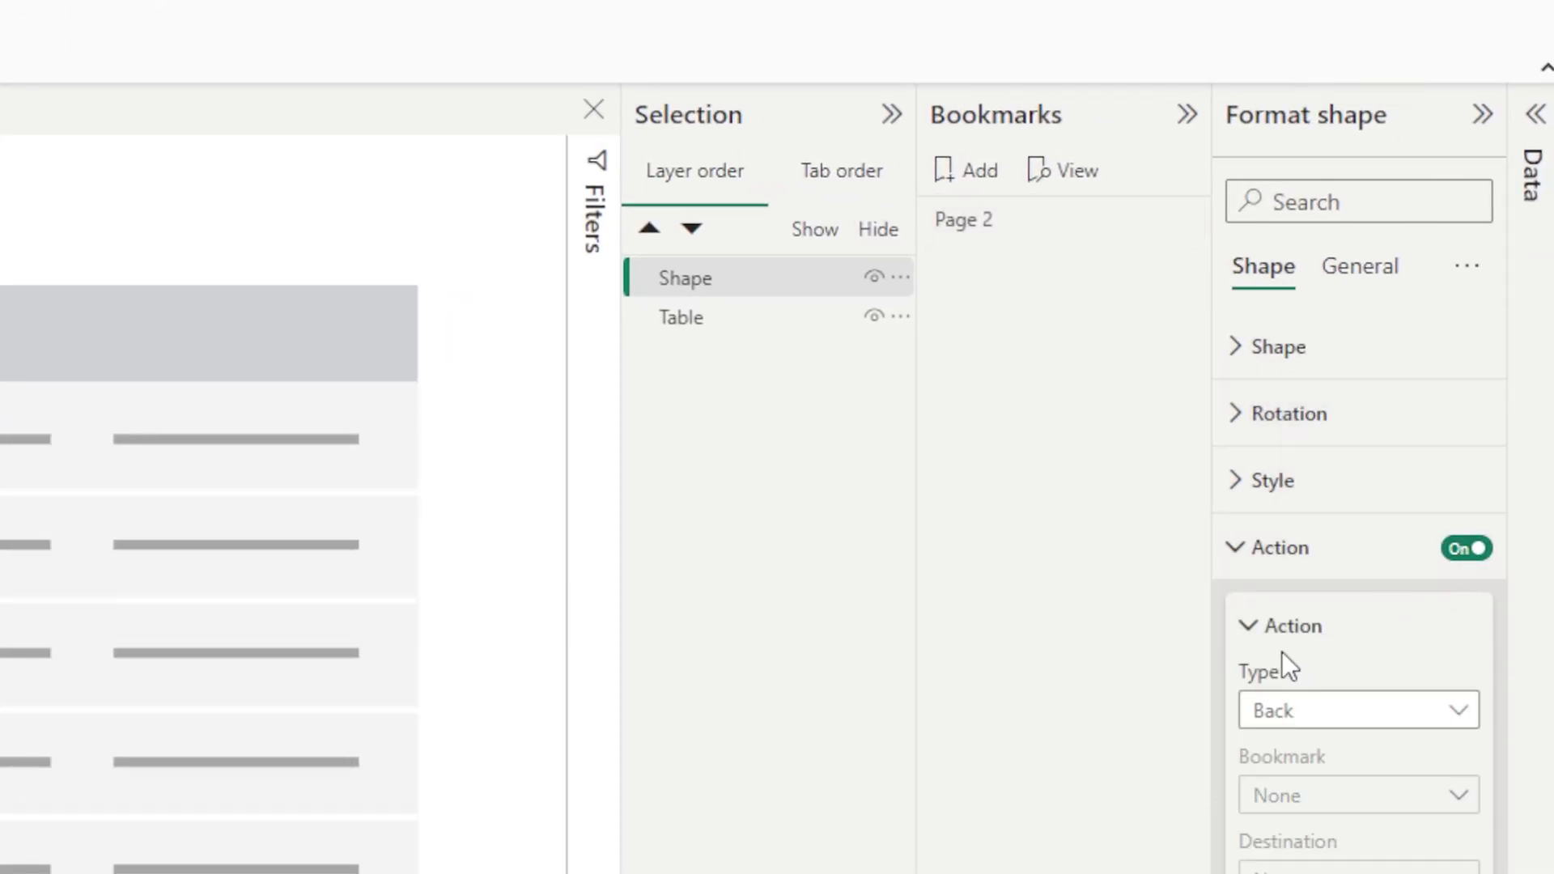
{"action": "left_click", "coordinate": [1287, 712]}
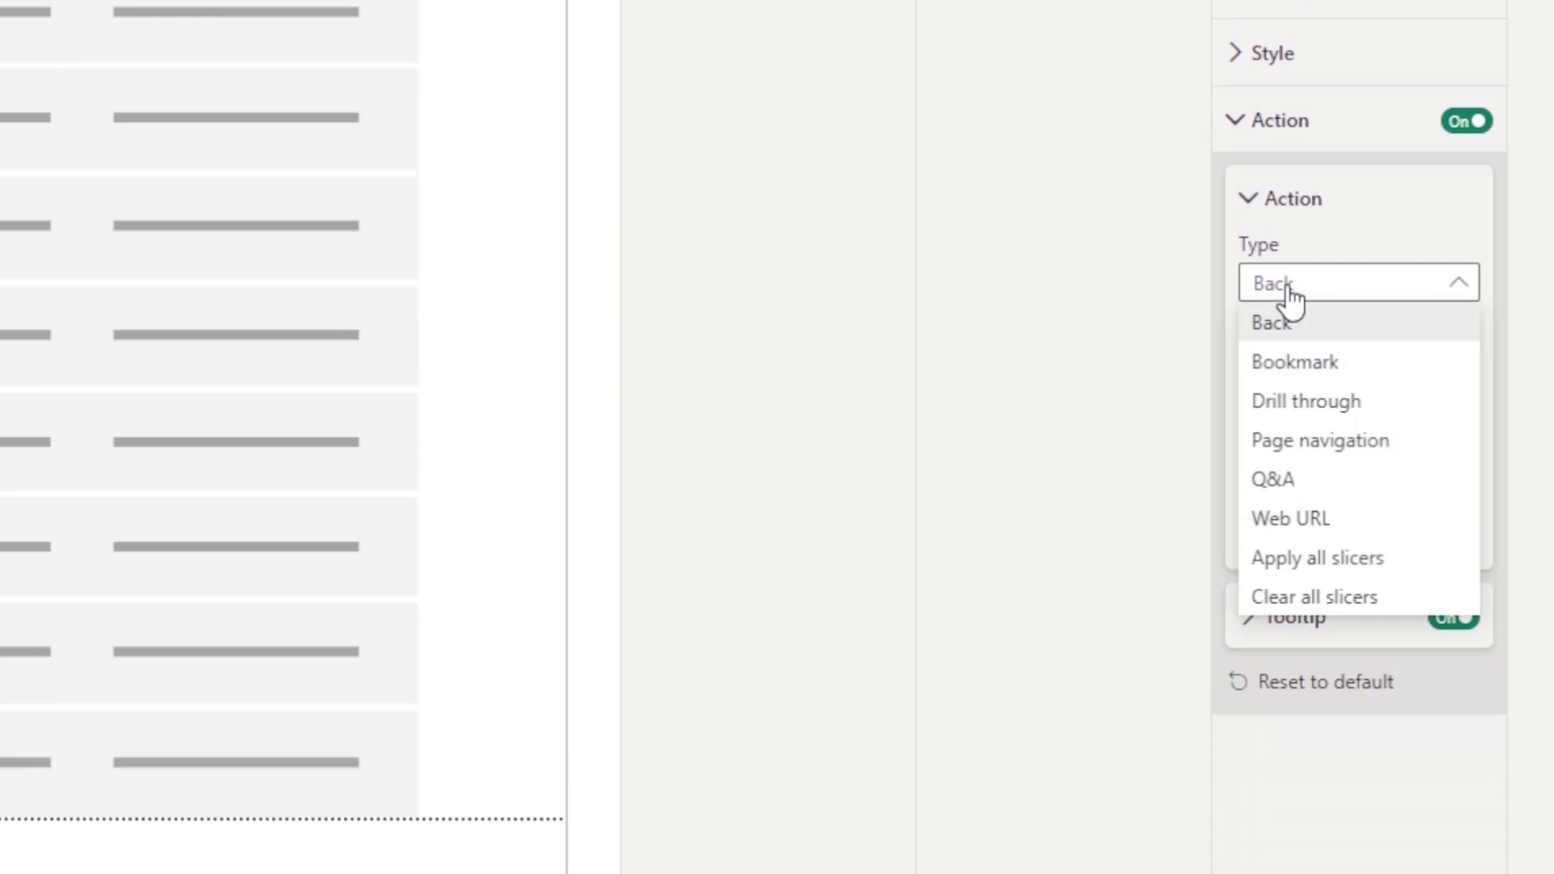
{"action": "left_click", "coordinate": [1313, 373]}
{"action": "left_click", "coordinate": [1310, 366]}
{"action": "left_click", "coordinate": [1313, 450]}
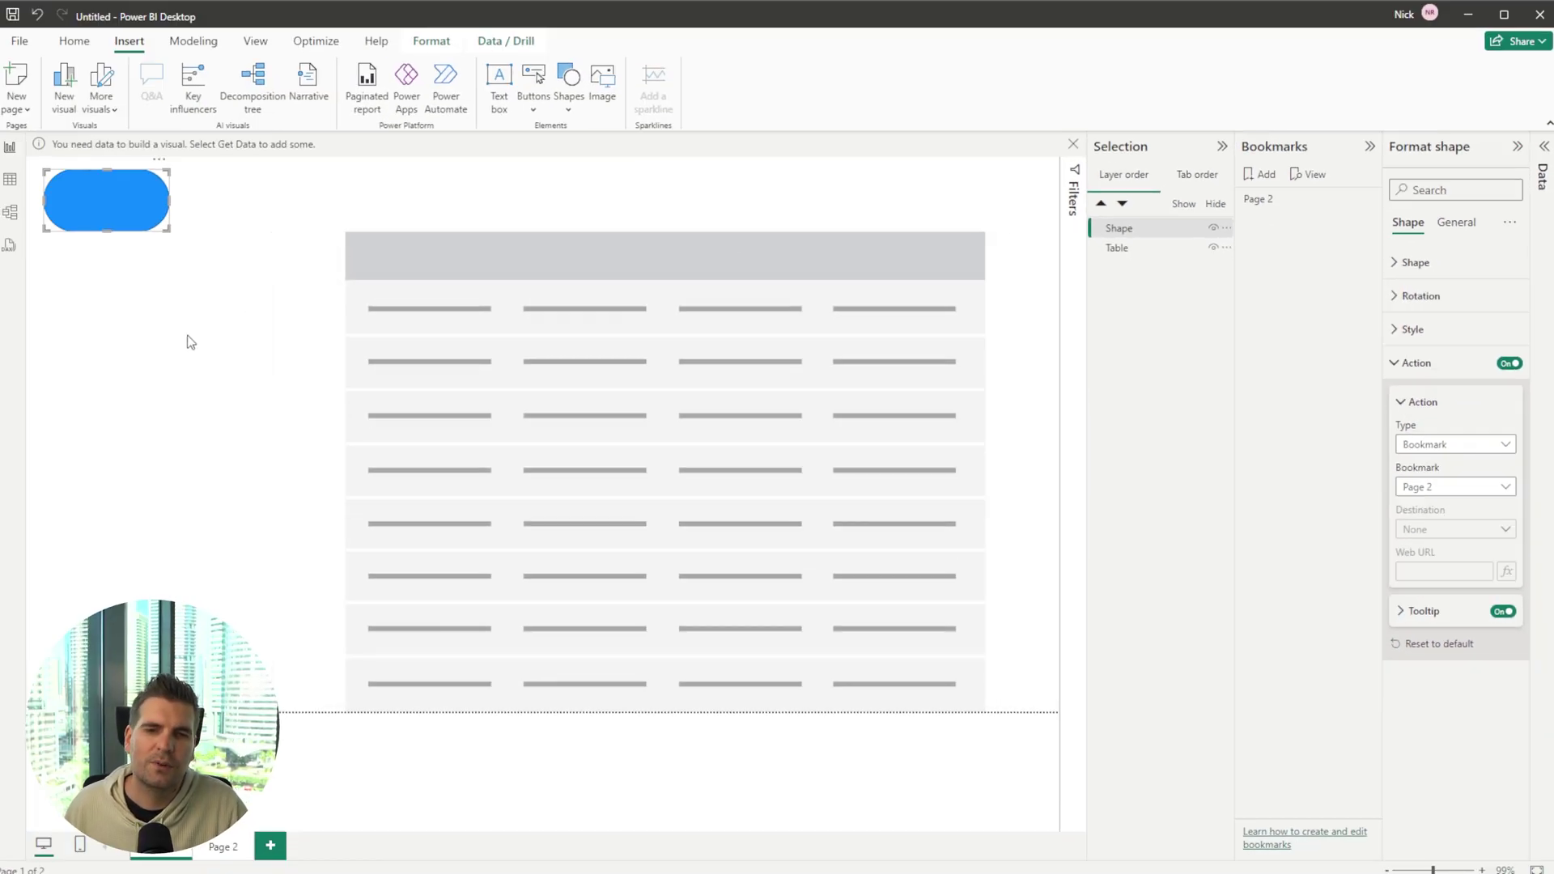
Step: Test the pill's jump to Page 2, then return to the first page
{"action": "left_click", "coordinate": [187, 337]}
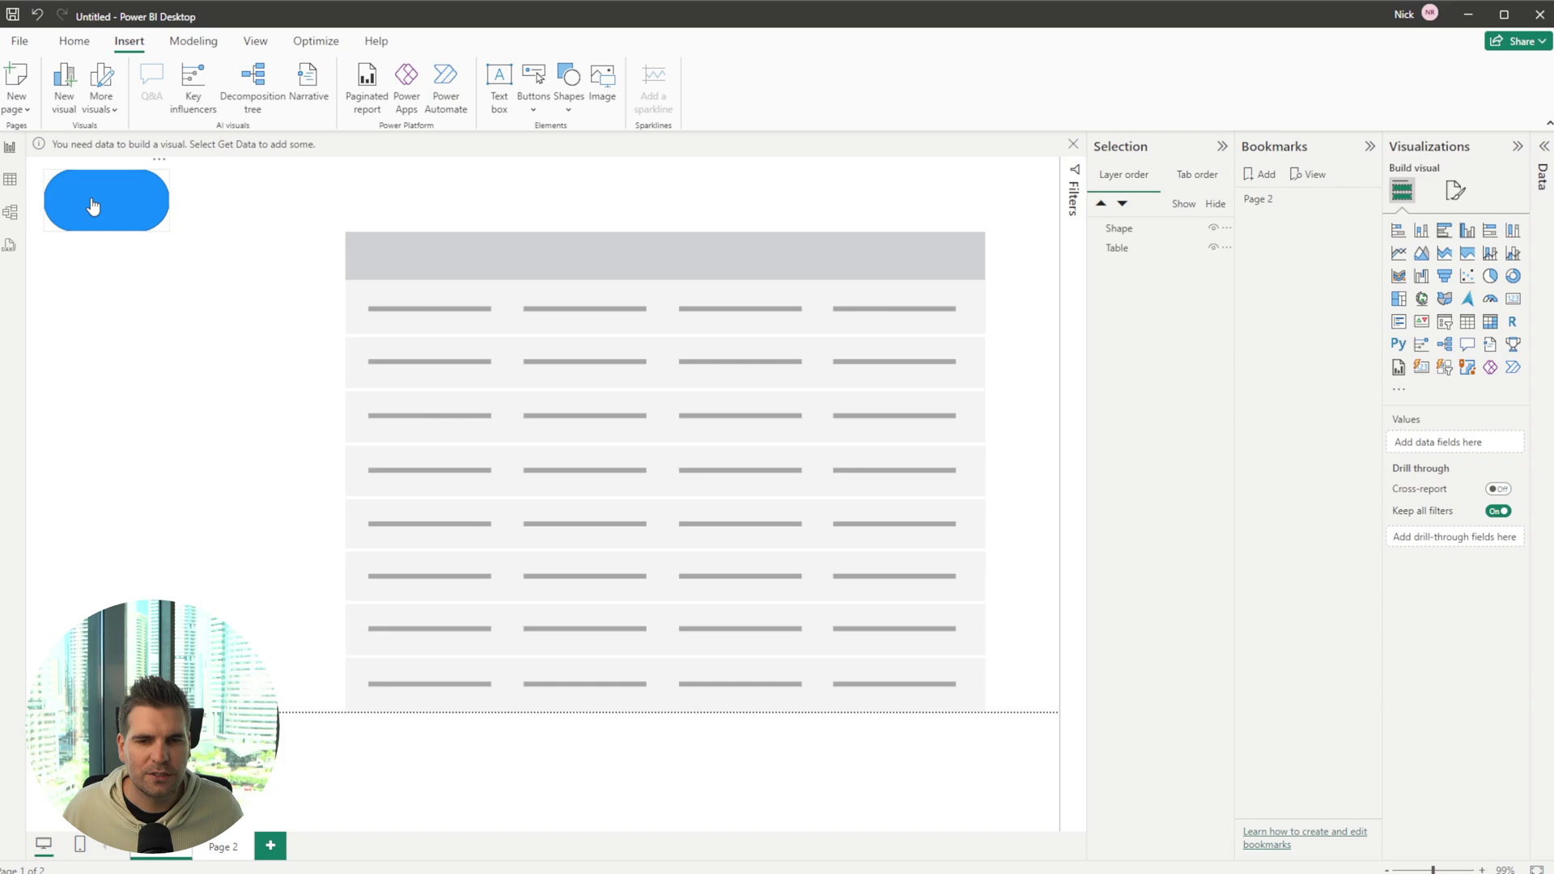
{"action": "left_click", "coordinate": [93, 206], "text": "ctrl"}
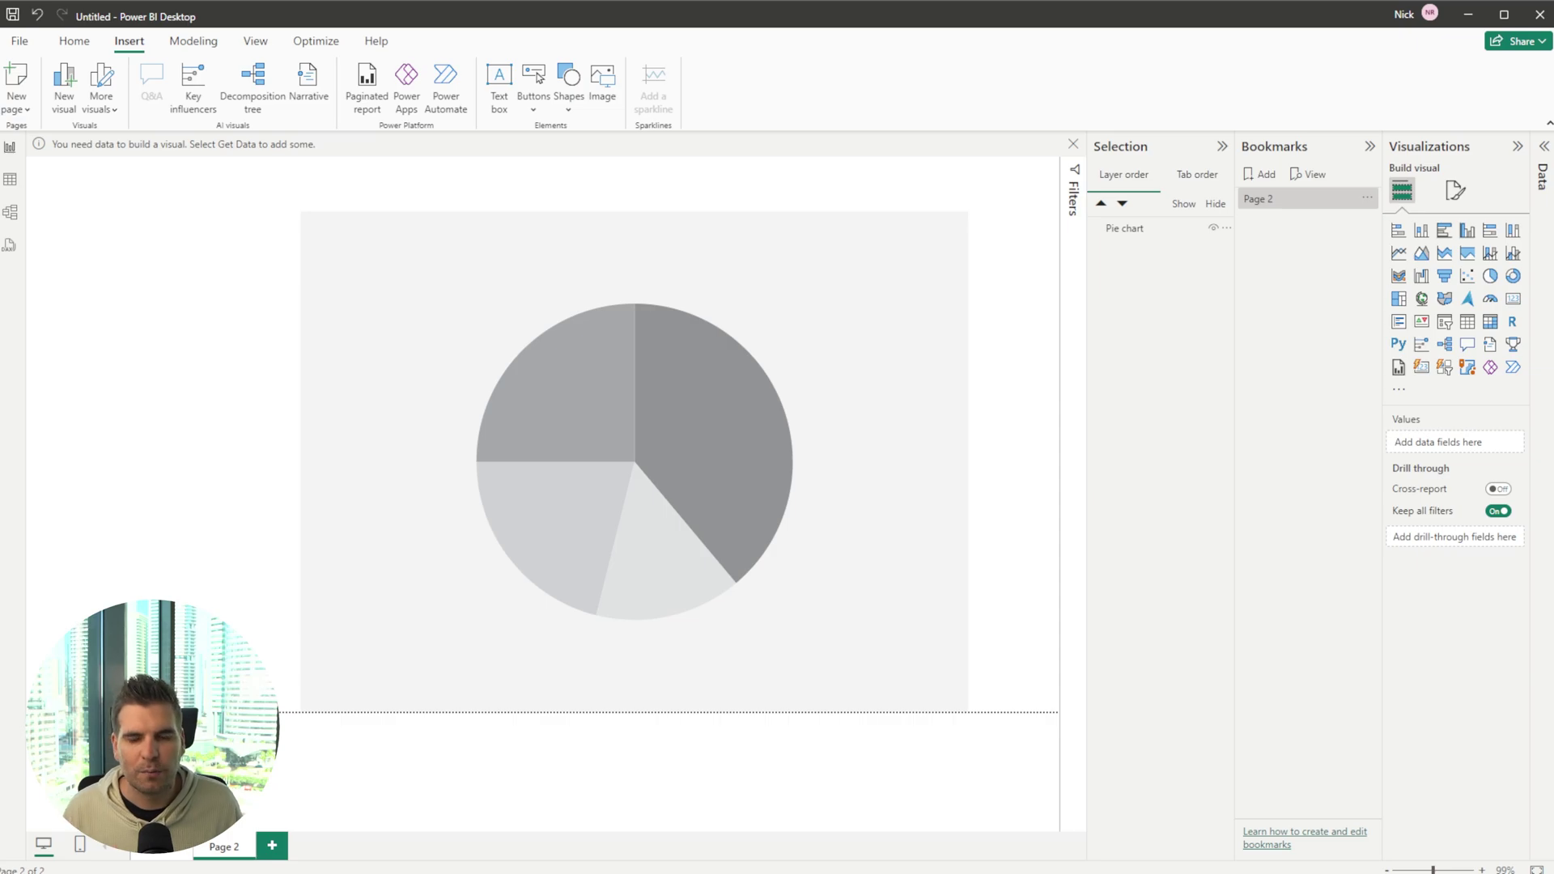
{"action": "left_click", "coordinate": [161, 853]}
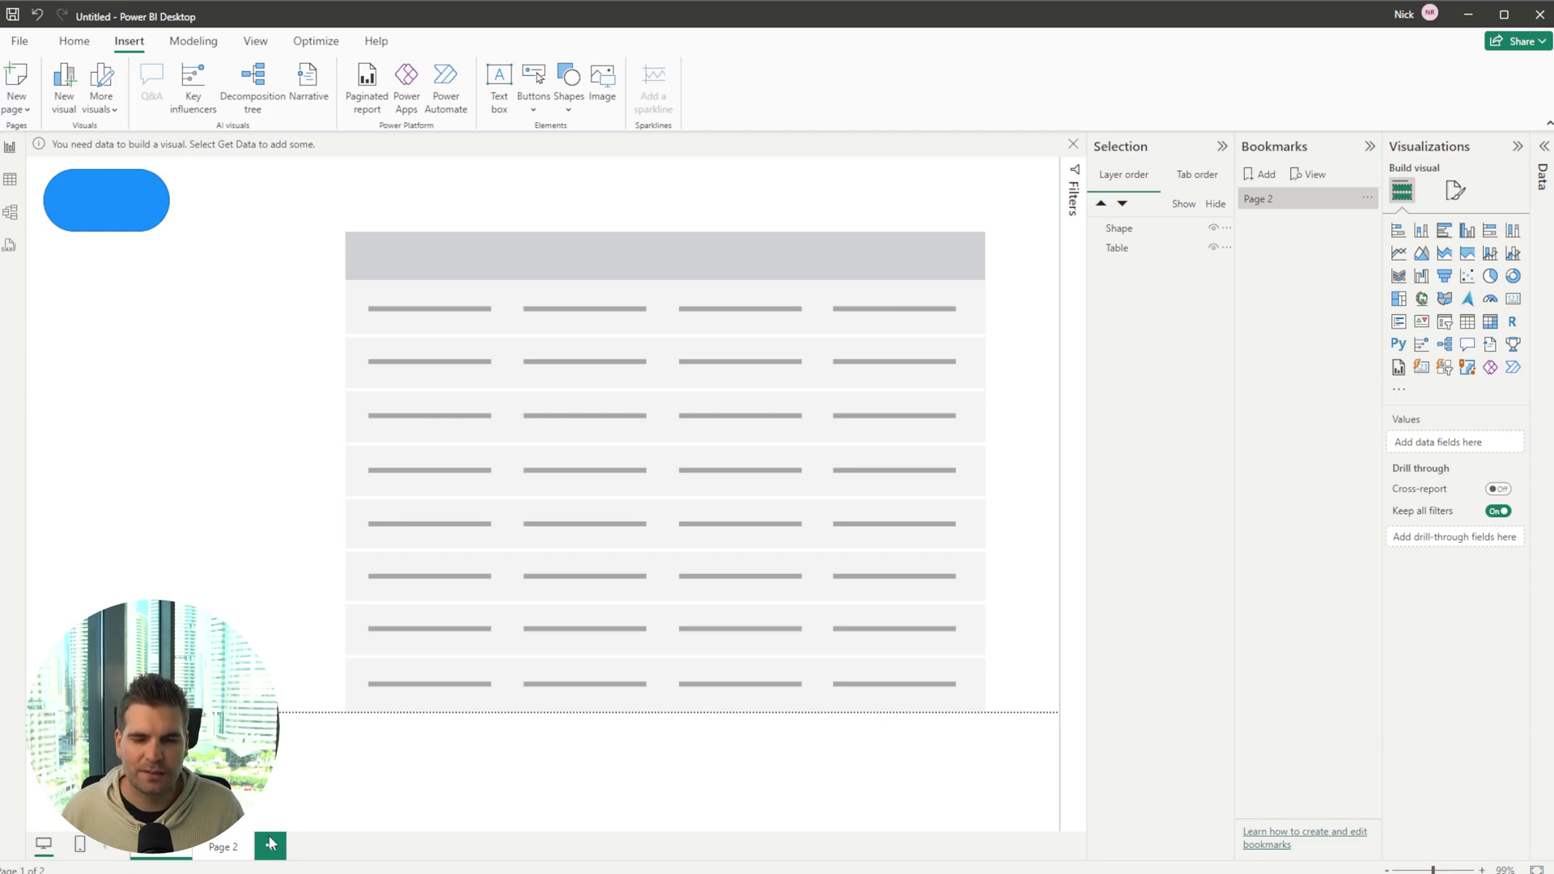
Step: On Page 2, narrow the pie chart and place a new line chart over its area
{"action": "left_click", "coordinate": [226, 856]}
{"action": "left_click", "coordinate": [678, 342]}
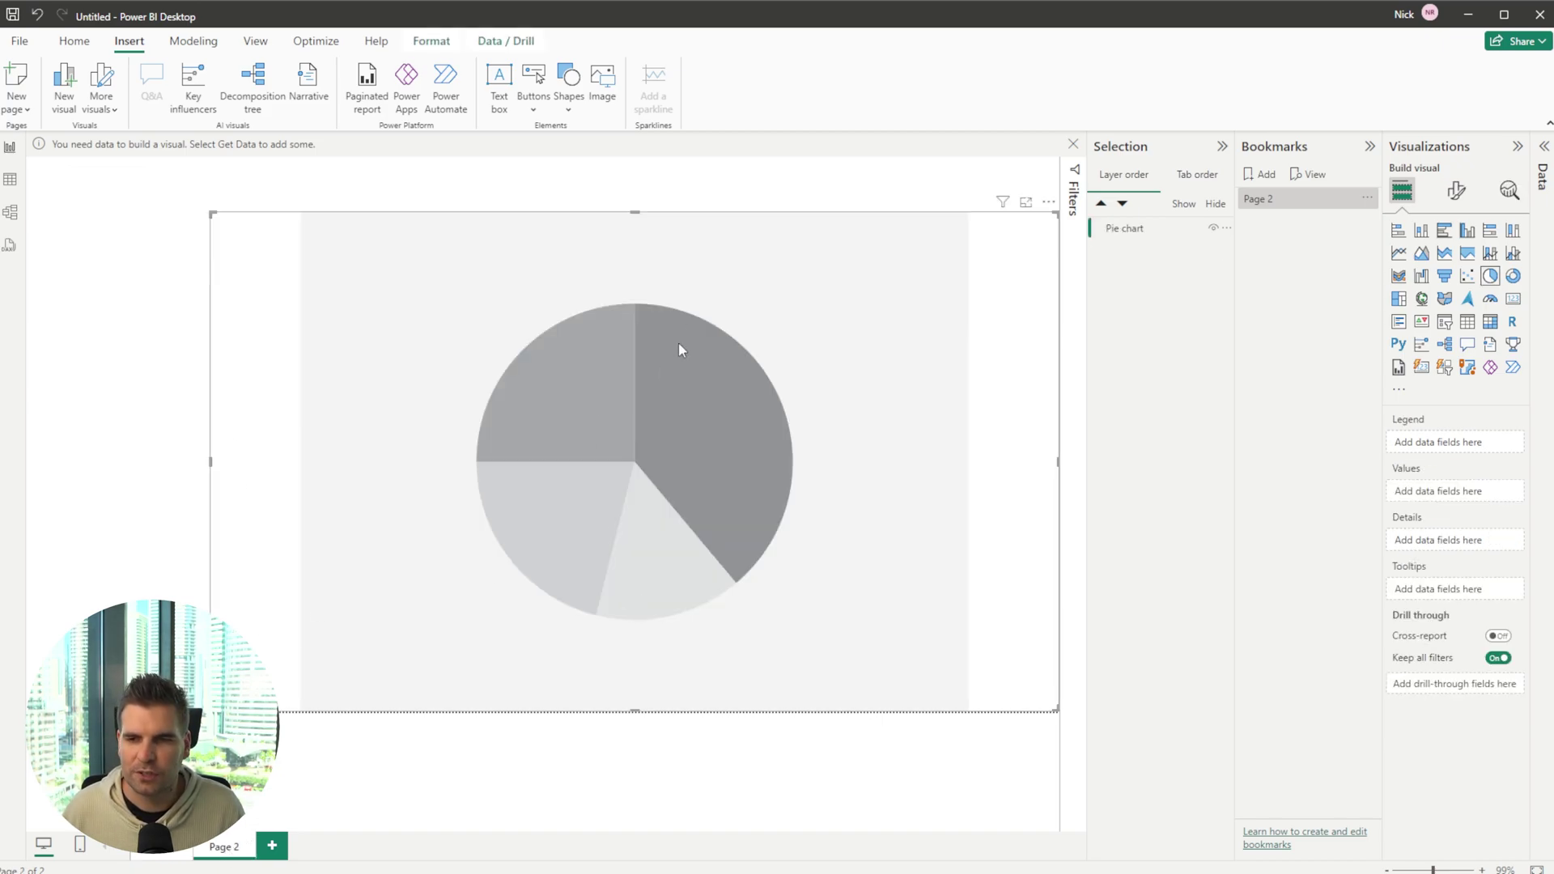
{"action": "left_click_drag", "start_coordinate": [210, 462], "coordinate": [386, 454]}
{"action": "left_click", "coordinate": [281, 457]}
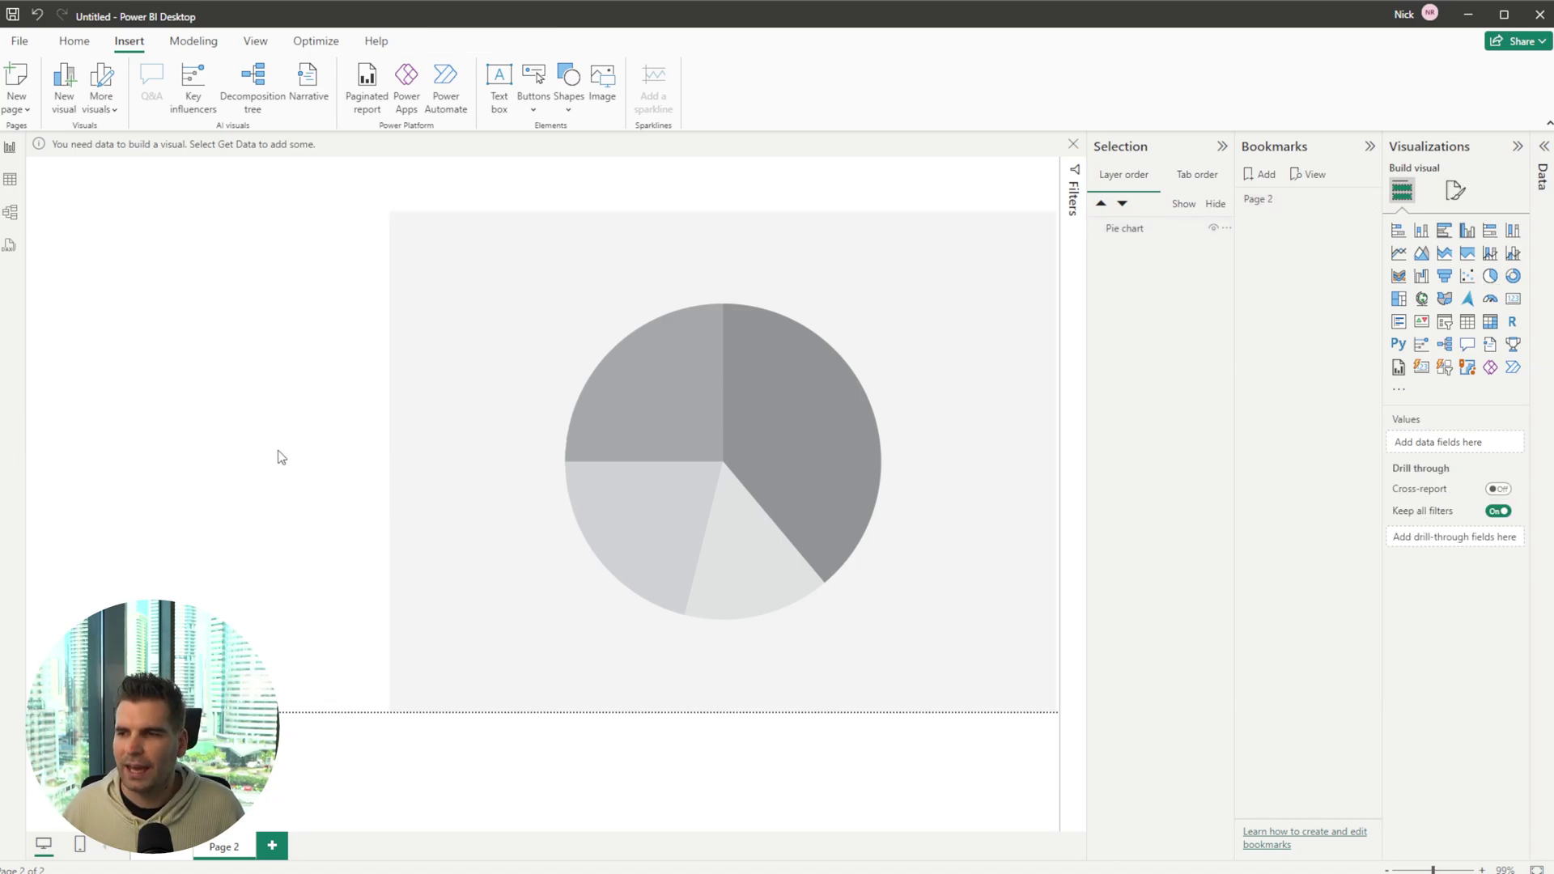
{"action": "left_click", "coordinate": [649, 493]}
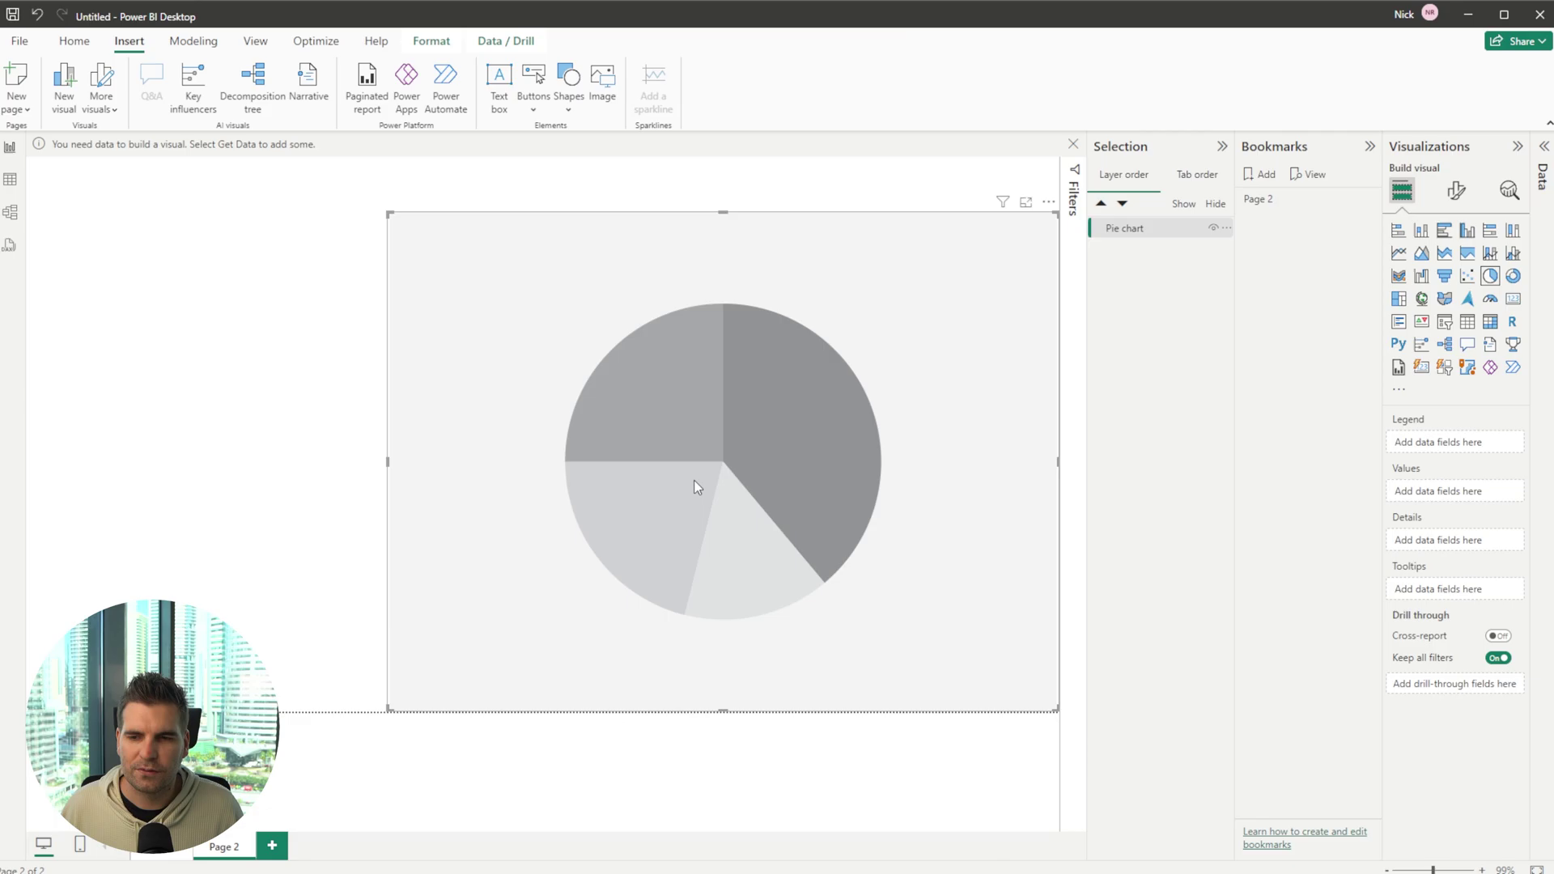
{"action": "left_click", "coordinate": [308, 395]}
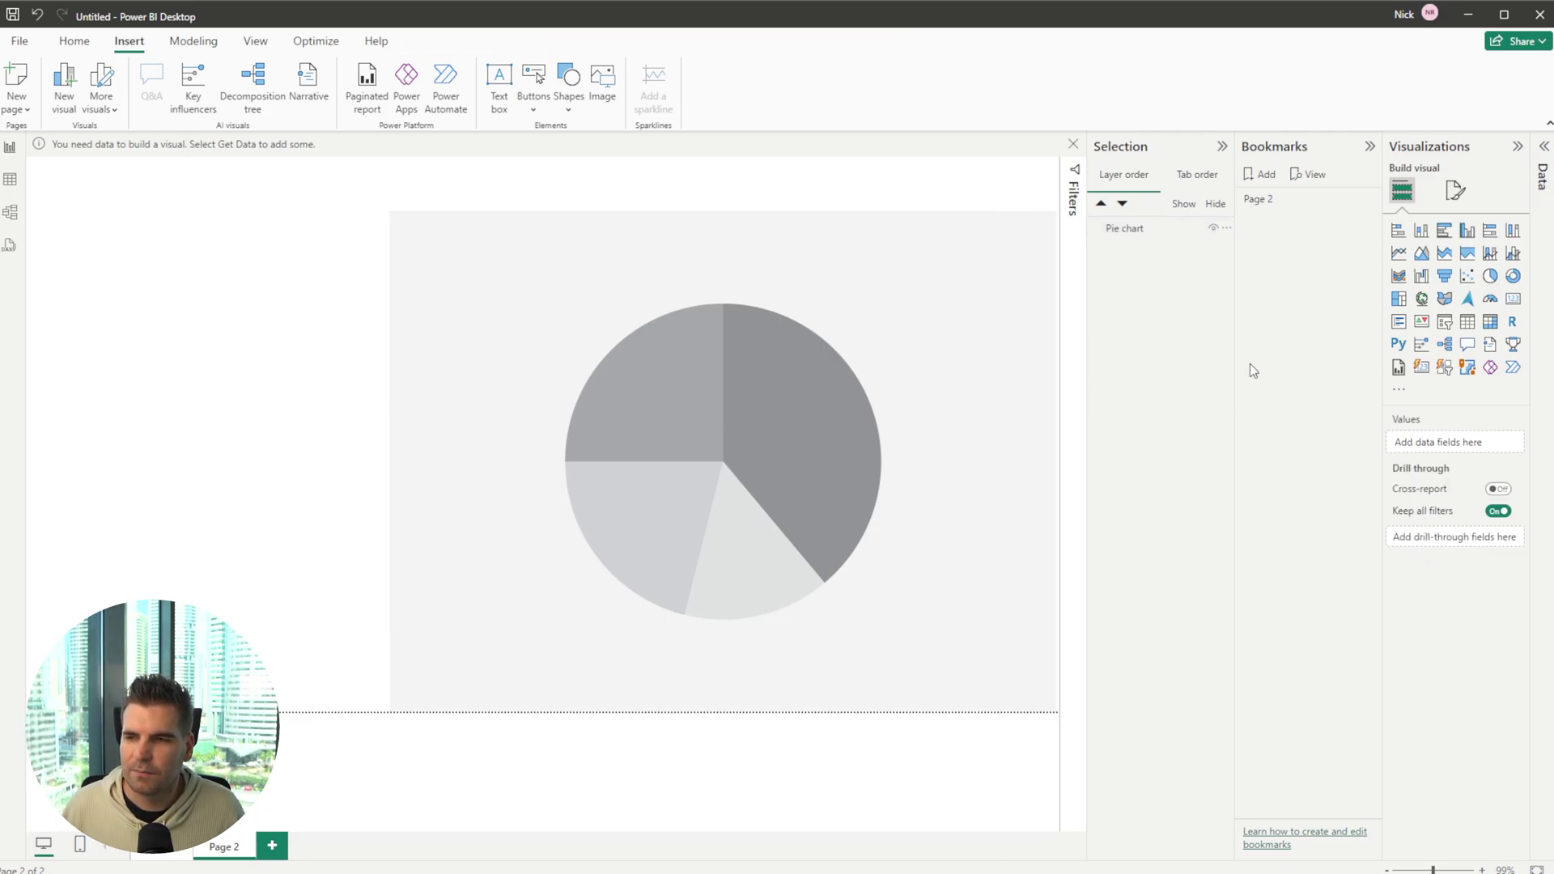
{"action": "left_click", "coordinate": [1399, 253]}
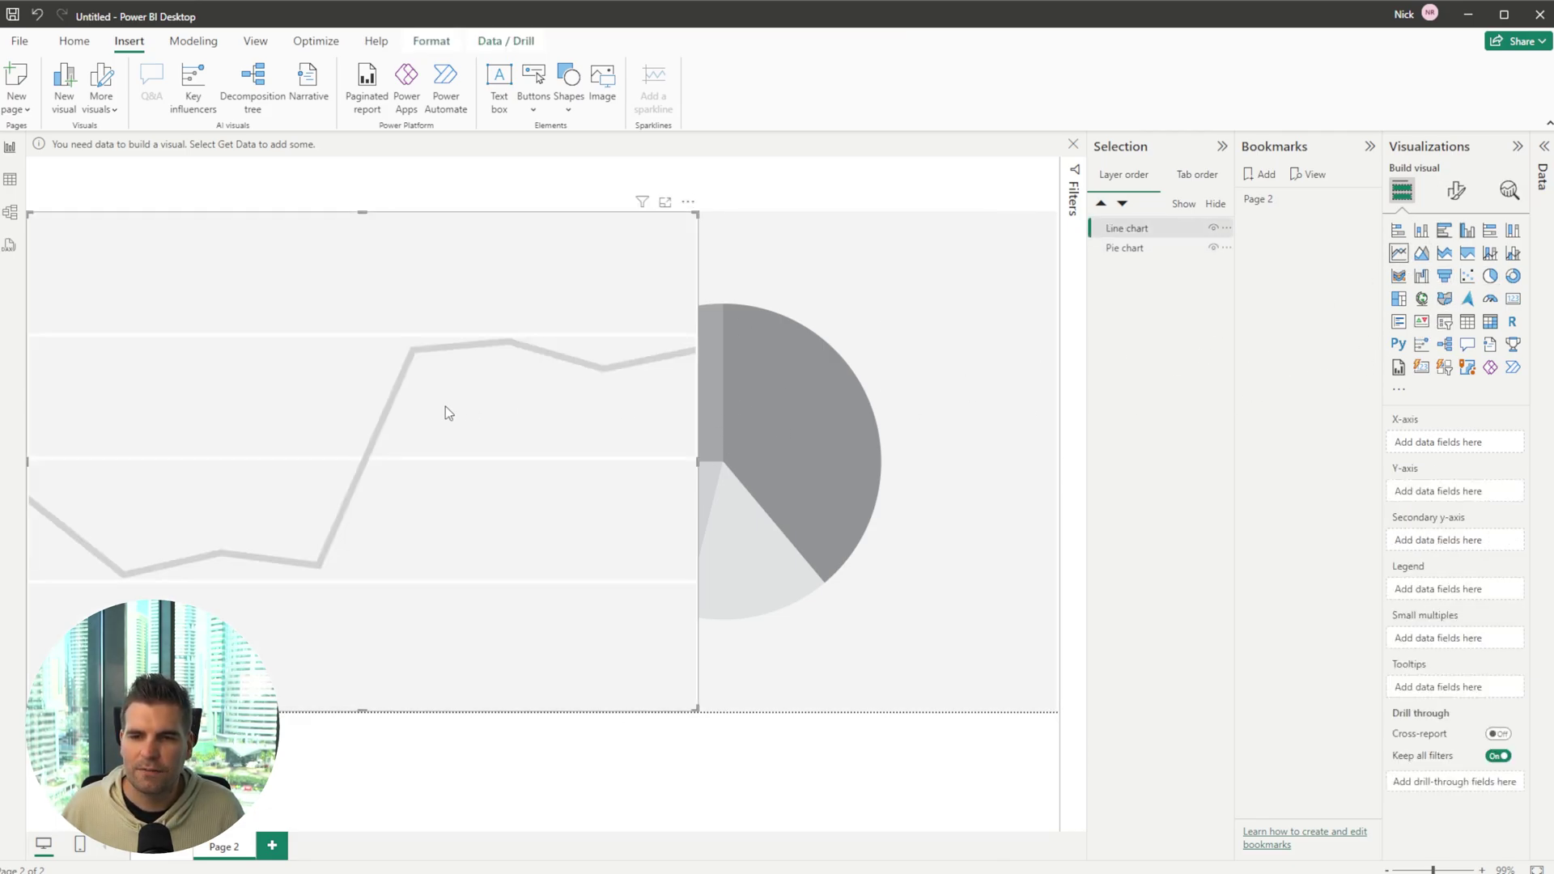
{"action": "left_click_drag", "start_coordinate": [324, 421], "coordinate": [682, 437]}
{"action": "left_click", "coordinate": [198, 450]}
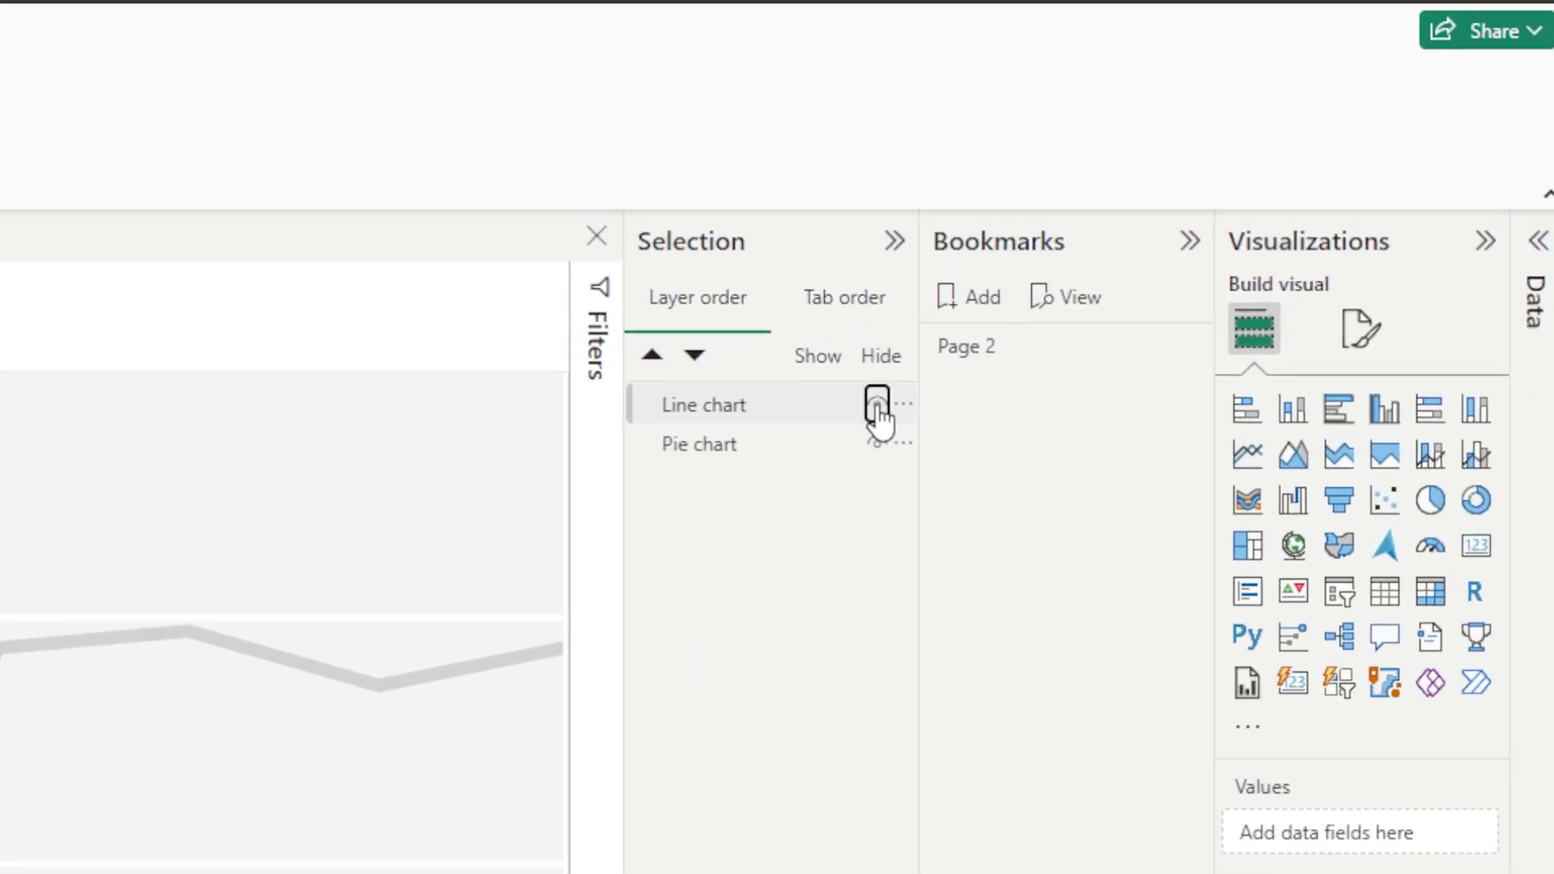
Step: Hide the pie chart in the Selection pane and bookmark the line-only view
{"action": "left_click", "coordinate": [877, 405]}
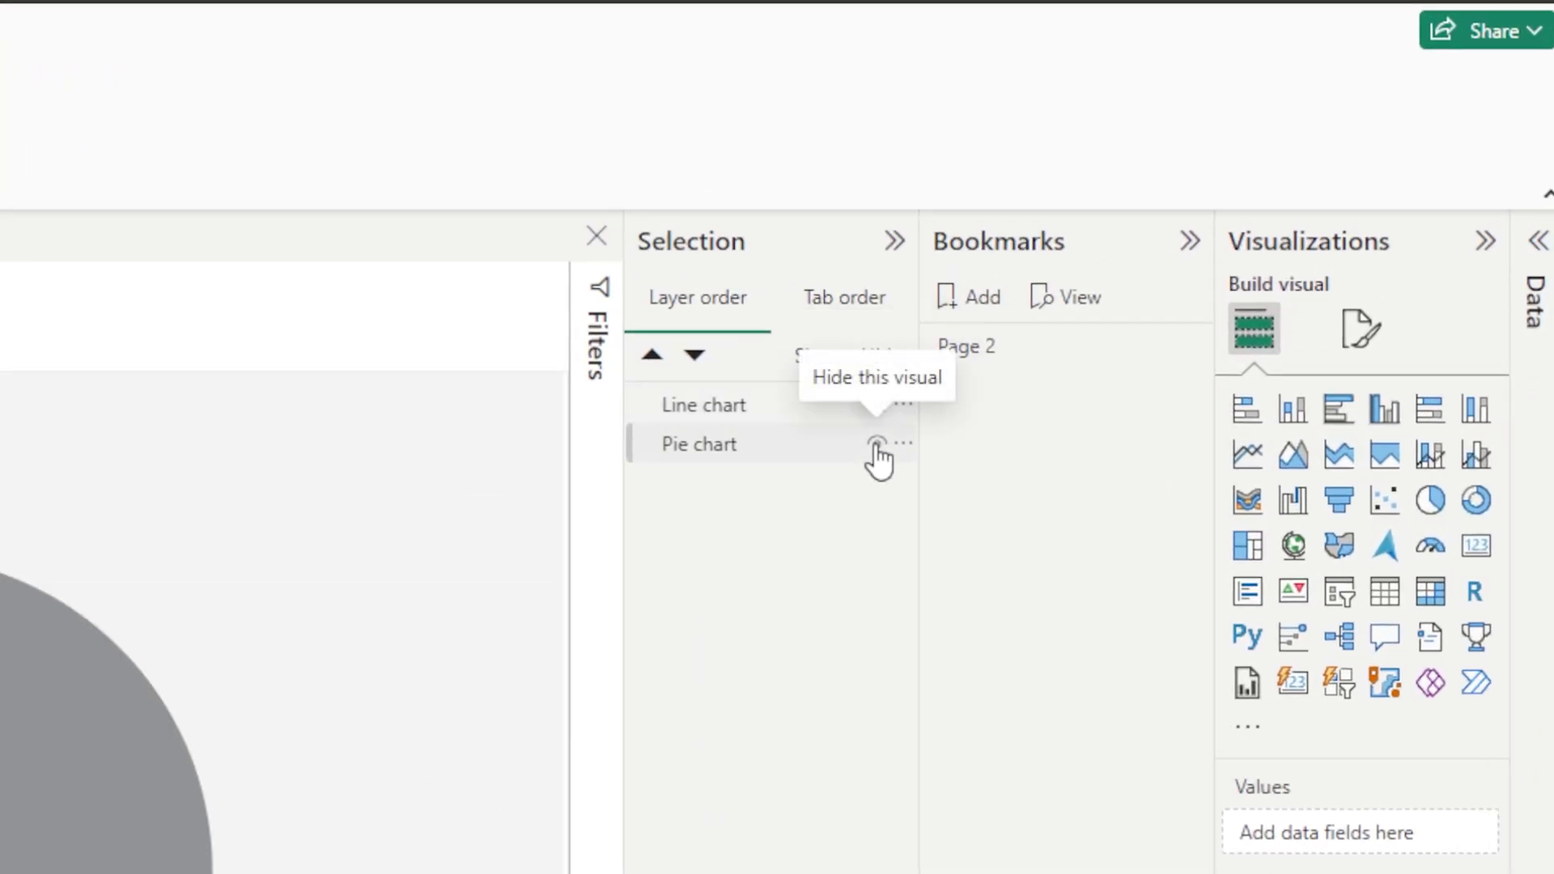
{"action": "left_click", "coordinate": [877, 443]}
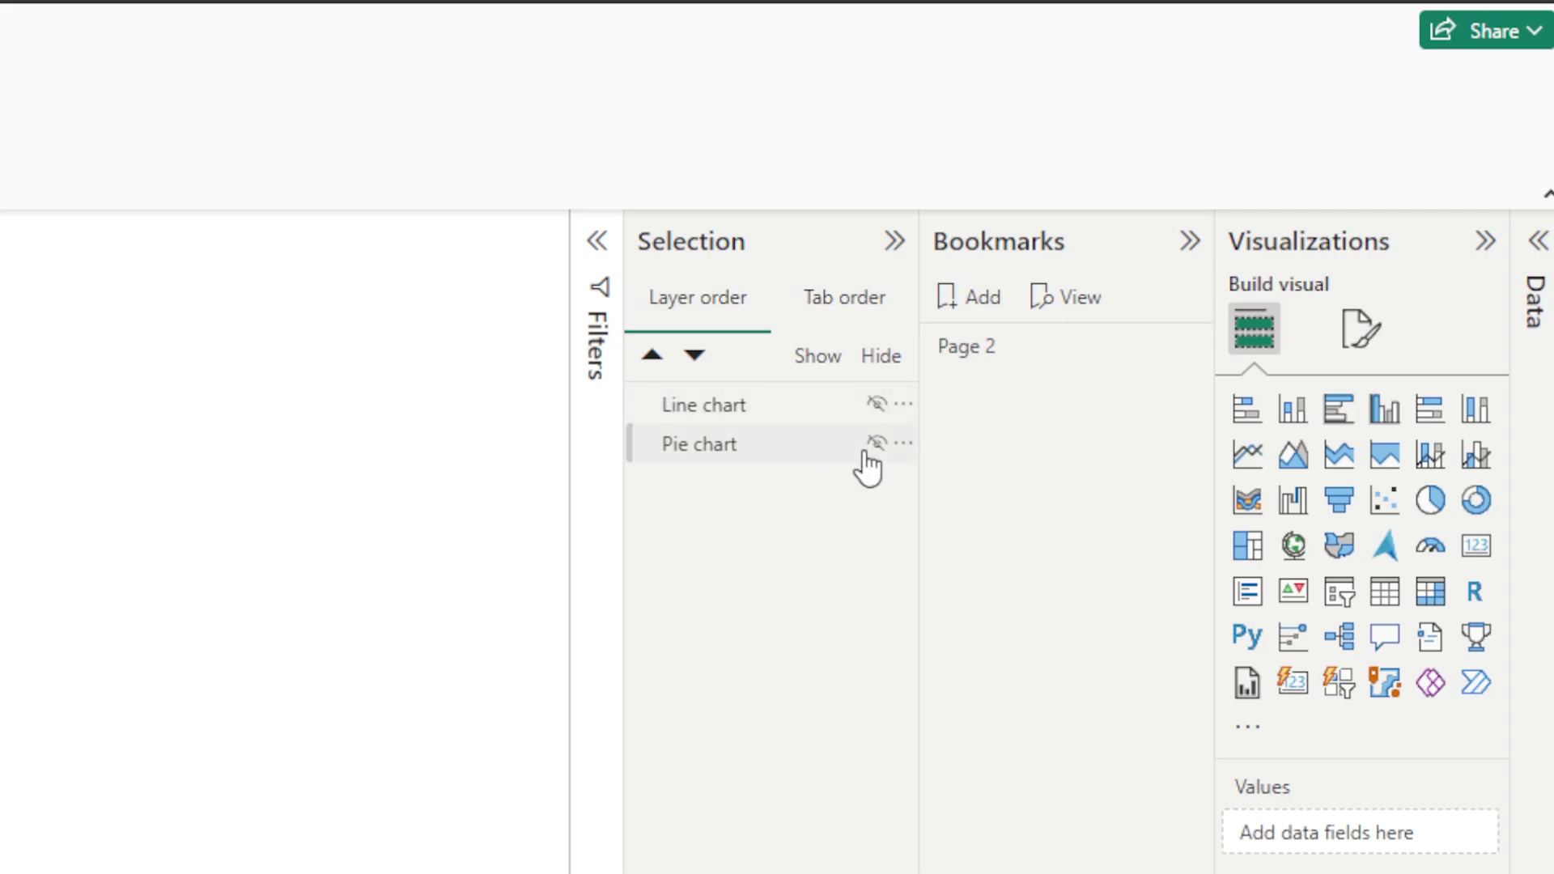
{"action": "left_click", "coordinate": [877, 443]}
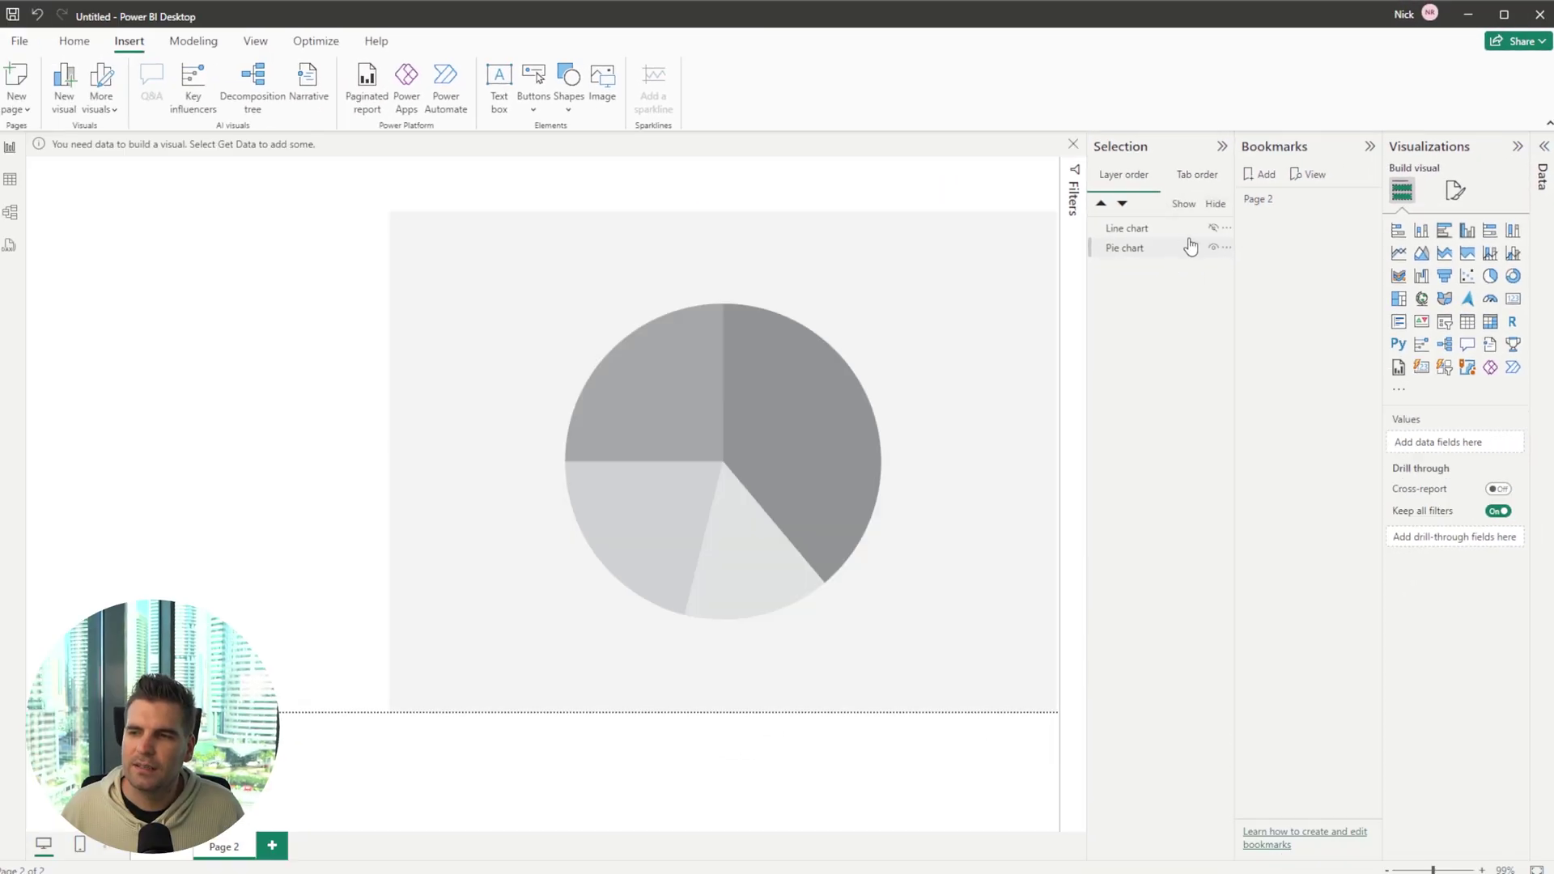
{"action": "left_click", "coordinate": [1211, 229]}
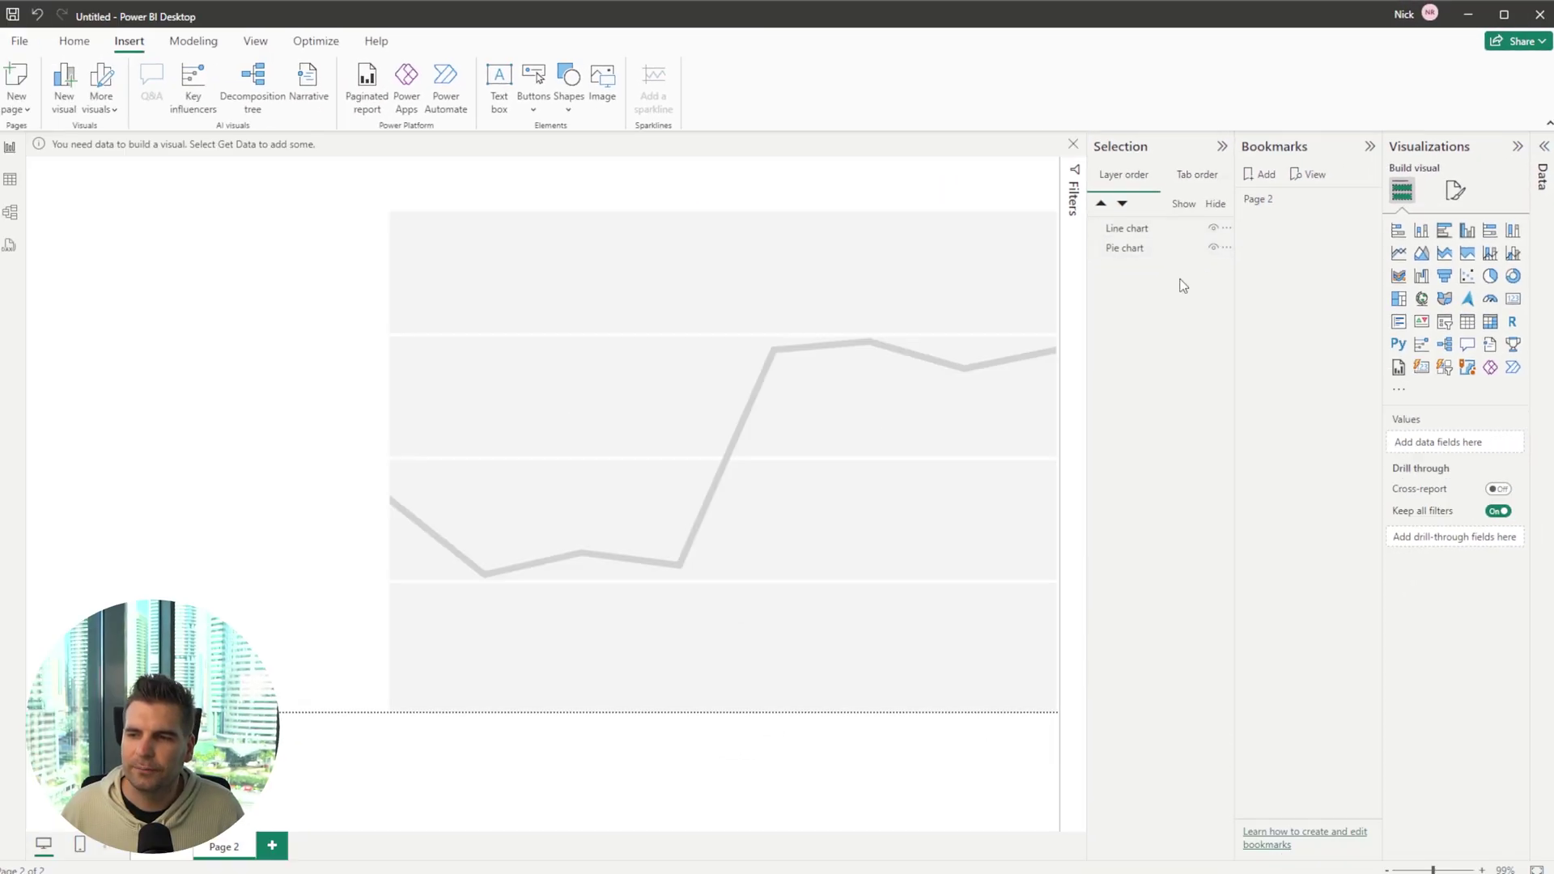
{"action": "left_click", "coordinate": [1212, 247]}
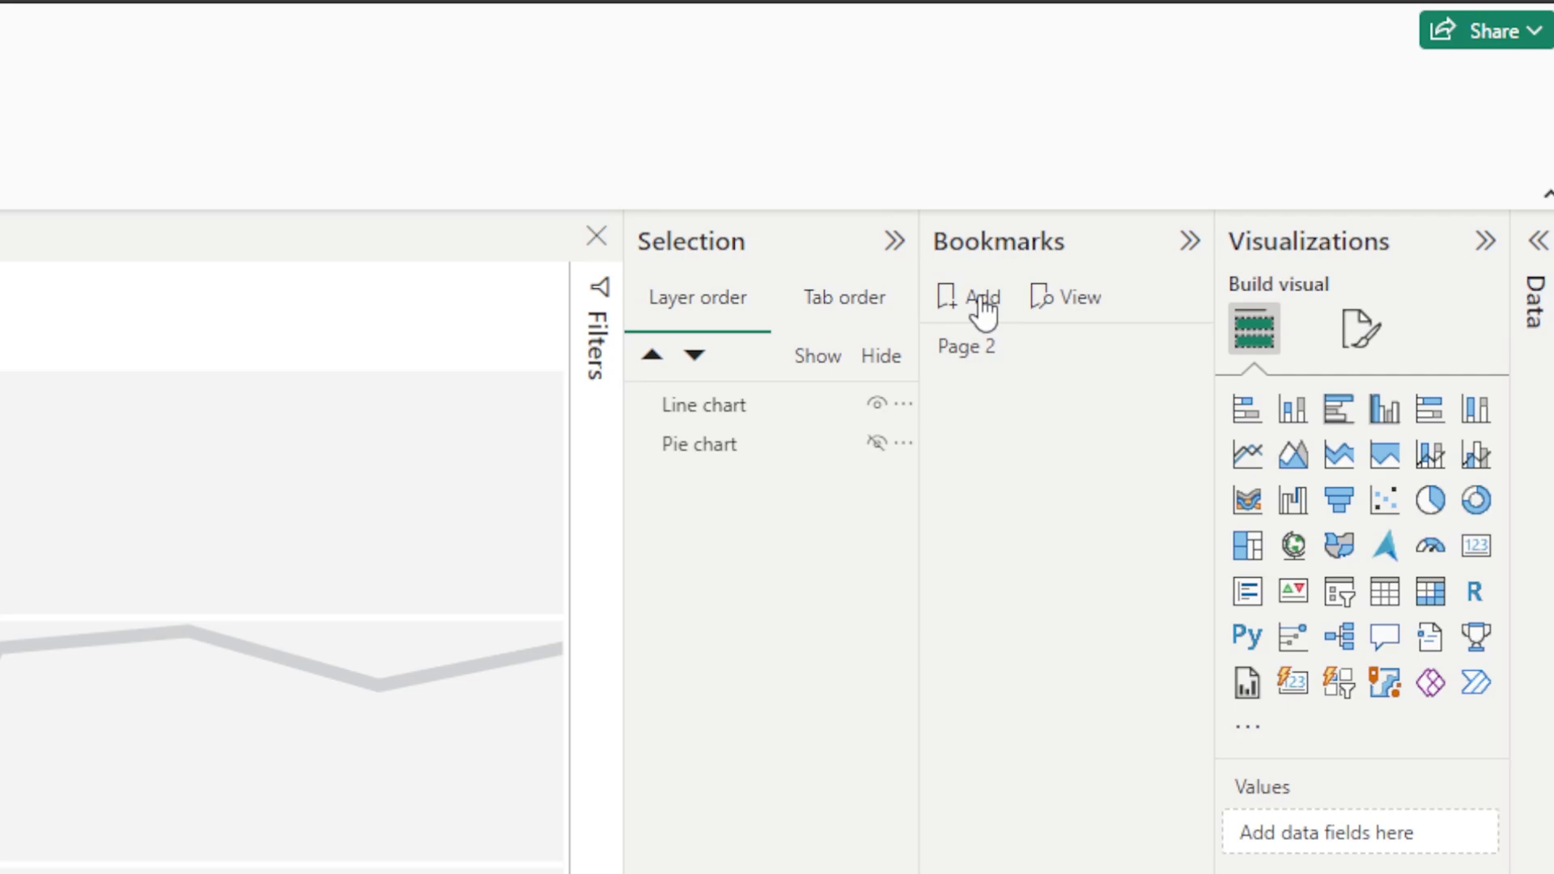
{"action": "left_click", "coordinate": [981, 301]}
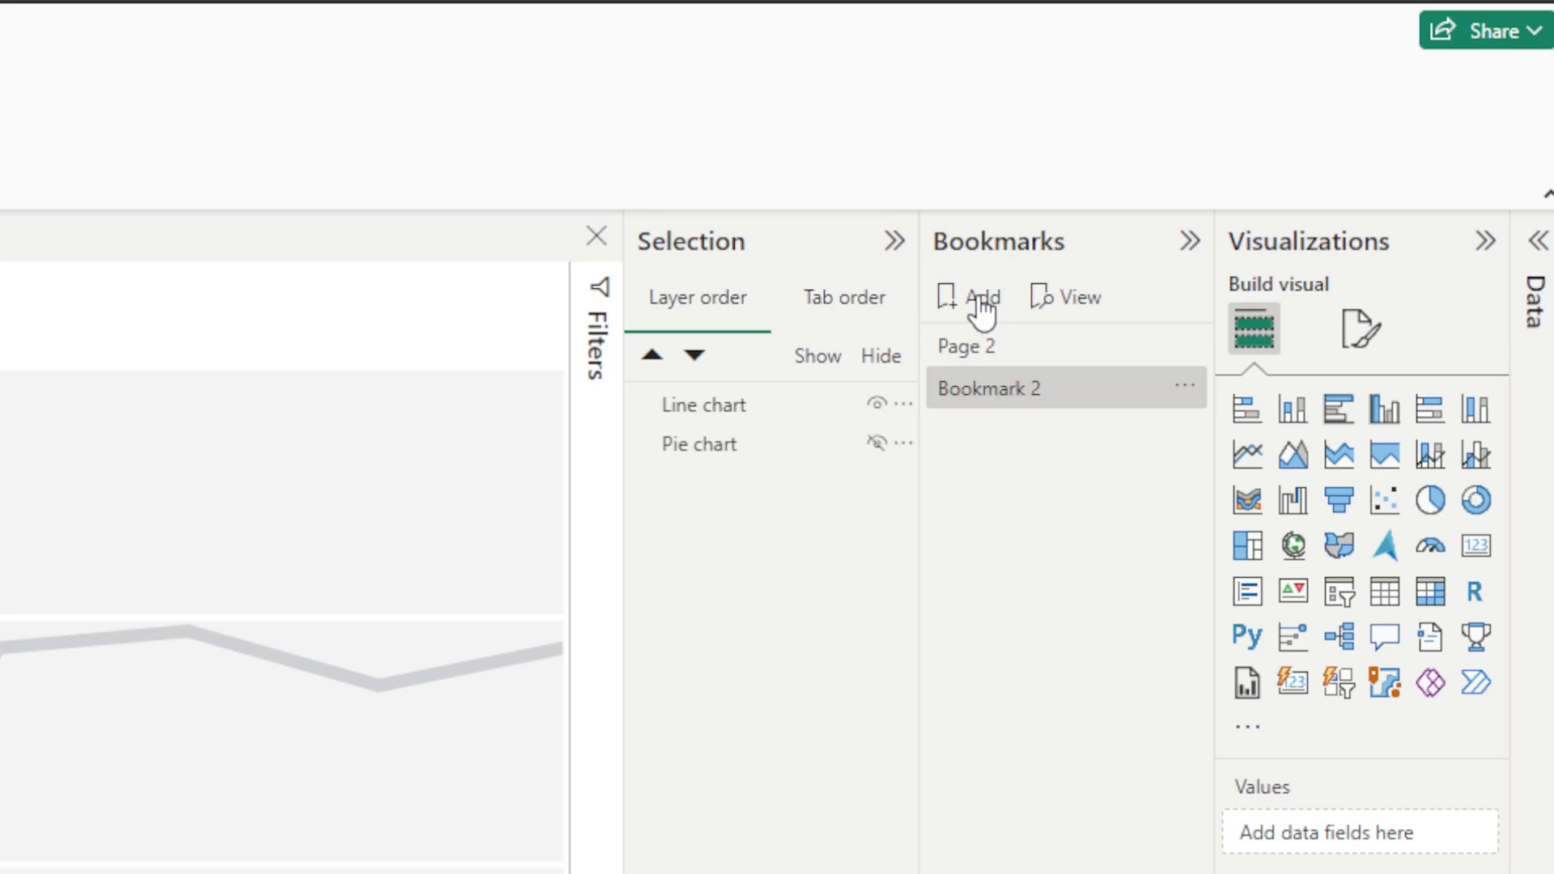
Step: Rename the new bookmark to 'Line Chart'
{"action": "left_click", "coordinate": [1185, 389]}
{"action": "left_click", "coordinate": [1258, 447]}
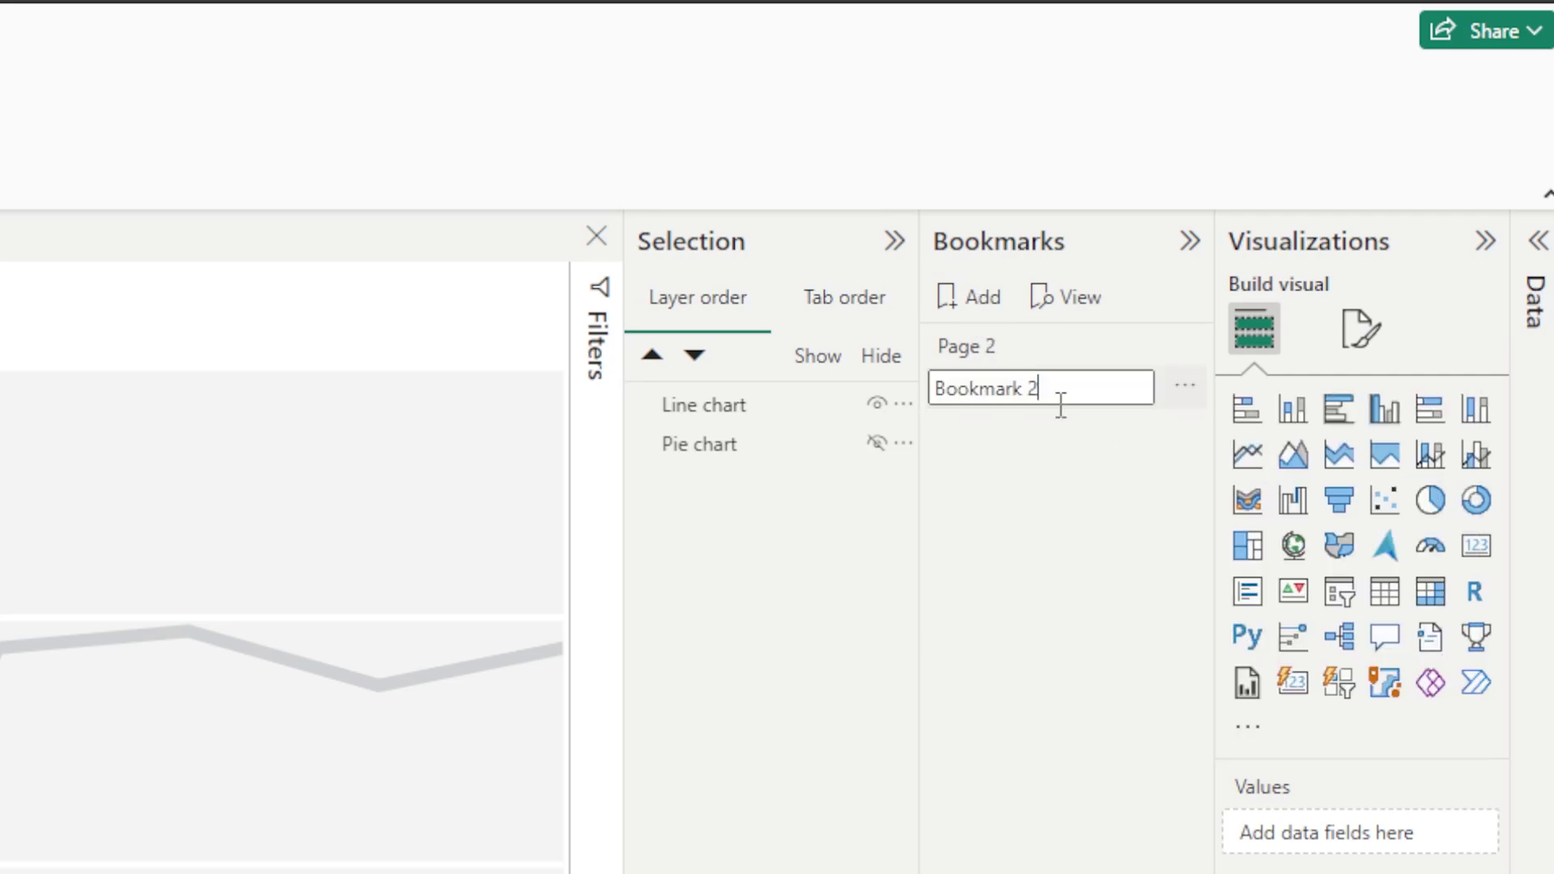
{"action": "left_click_drag", "start_coordinate": [1053, 391], "coordinate": [934, 388]}
{"action": "type", "text": "Line "}
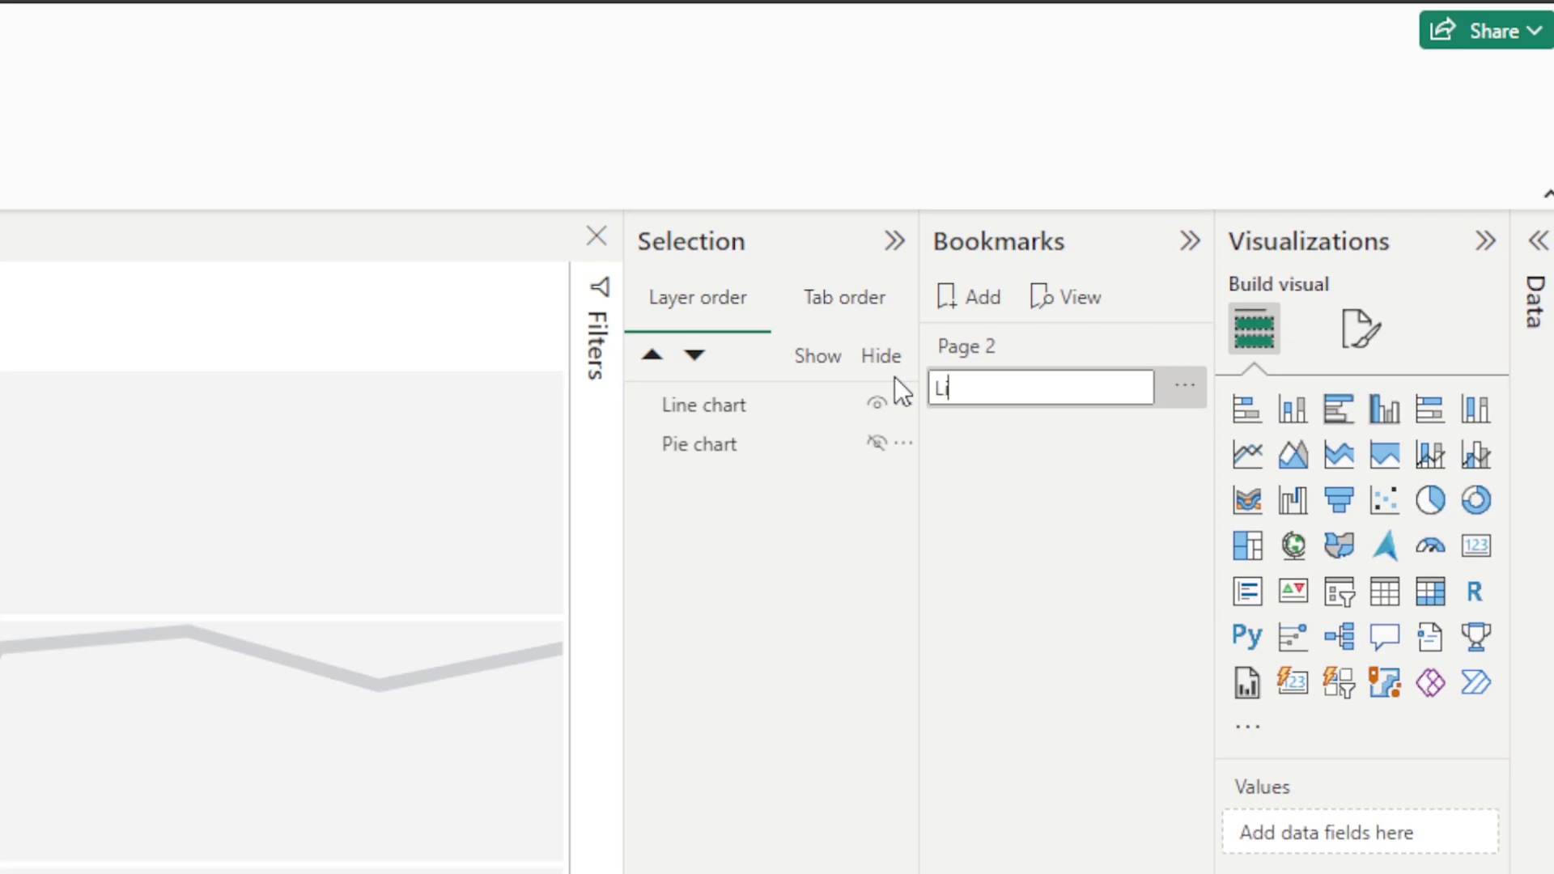
{"action": "type", "text": "Chart"}
{"action": "key", "text": "Return"}
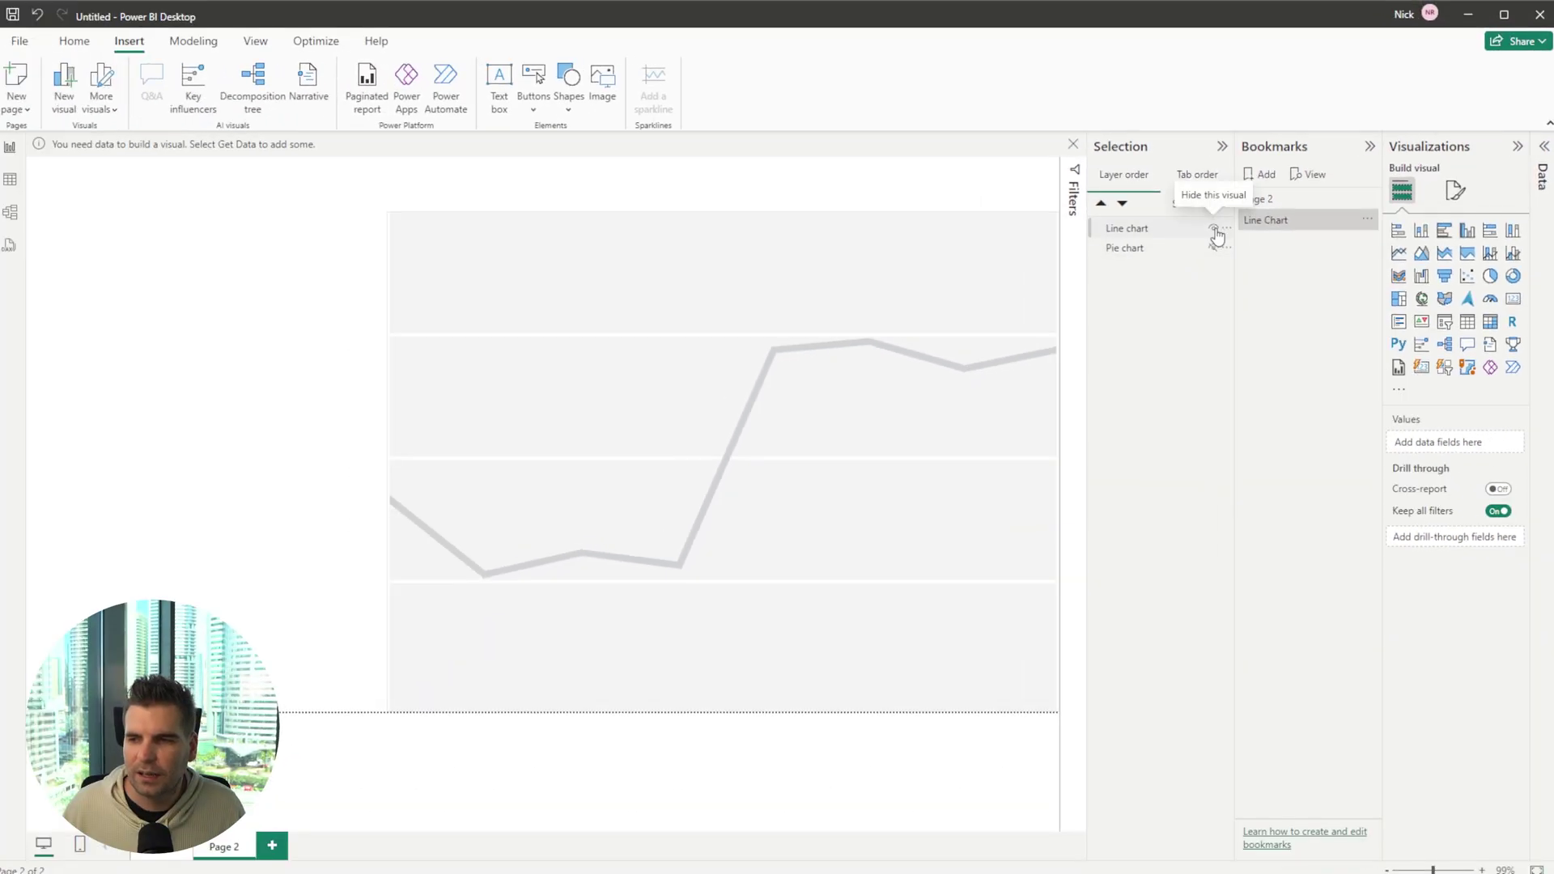
Step: Hide the line chart, show the pie, and bookmark that view as 'Pie Chart'
{"action": "left_click", "coordinate": [876, 404]}
{"action": "left_click", "coordinate": [1214, 248]}
{"action": "left_click", "coordinate": [1260, 174]}
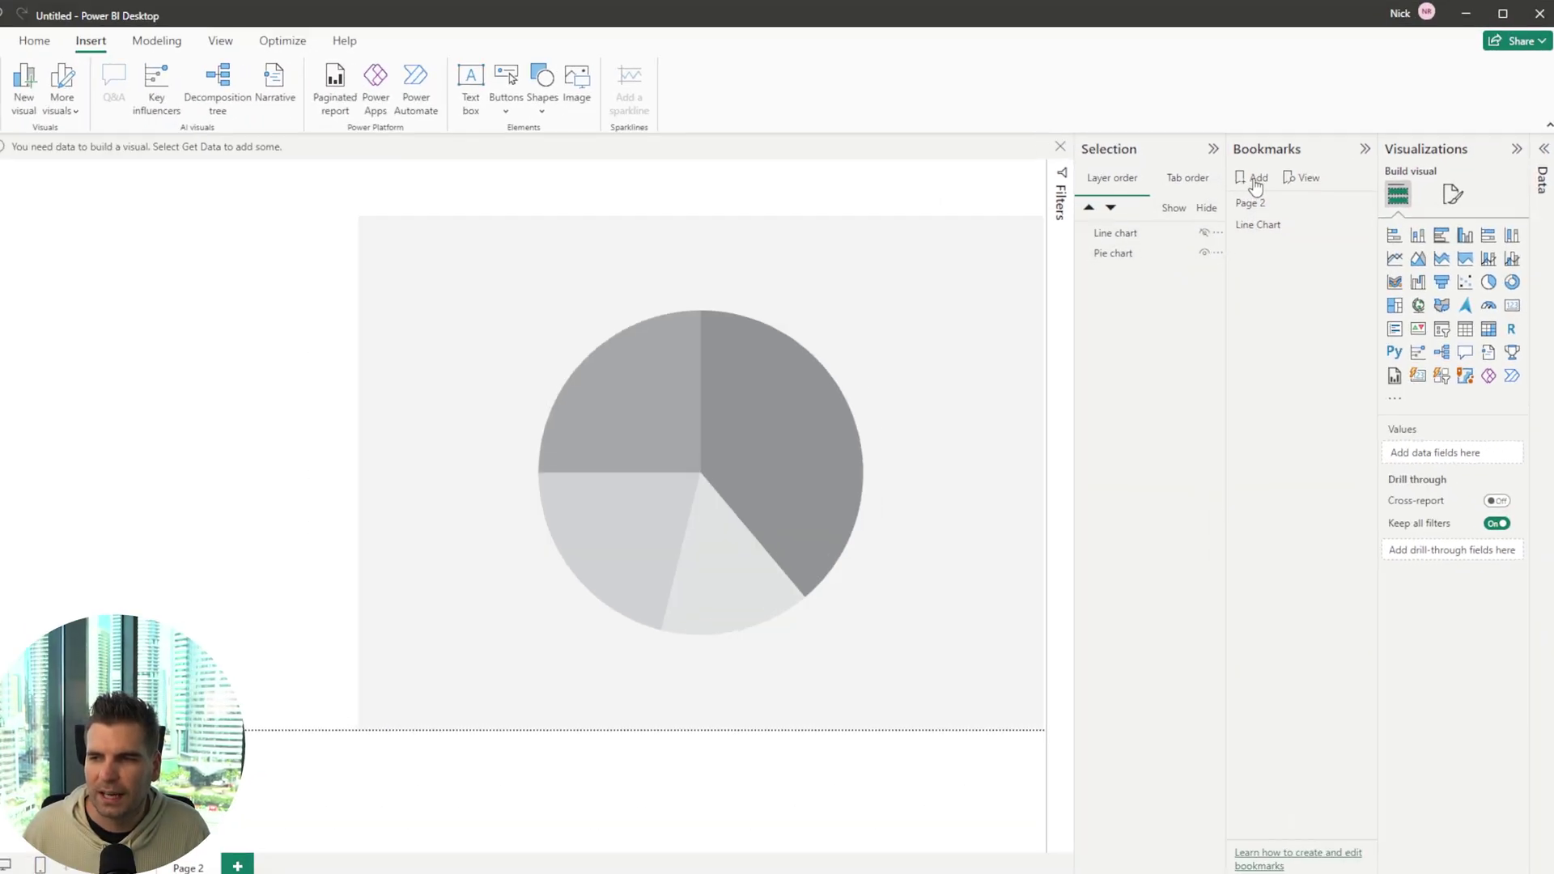
{"action": "left_click", "coordinate": [1214, 397]}
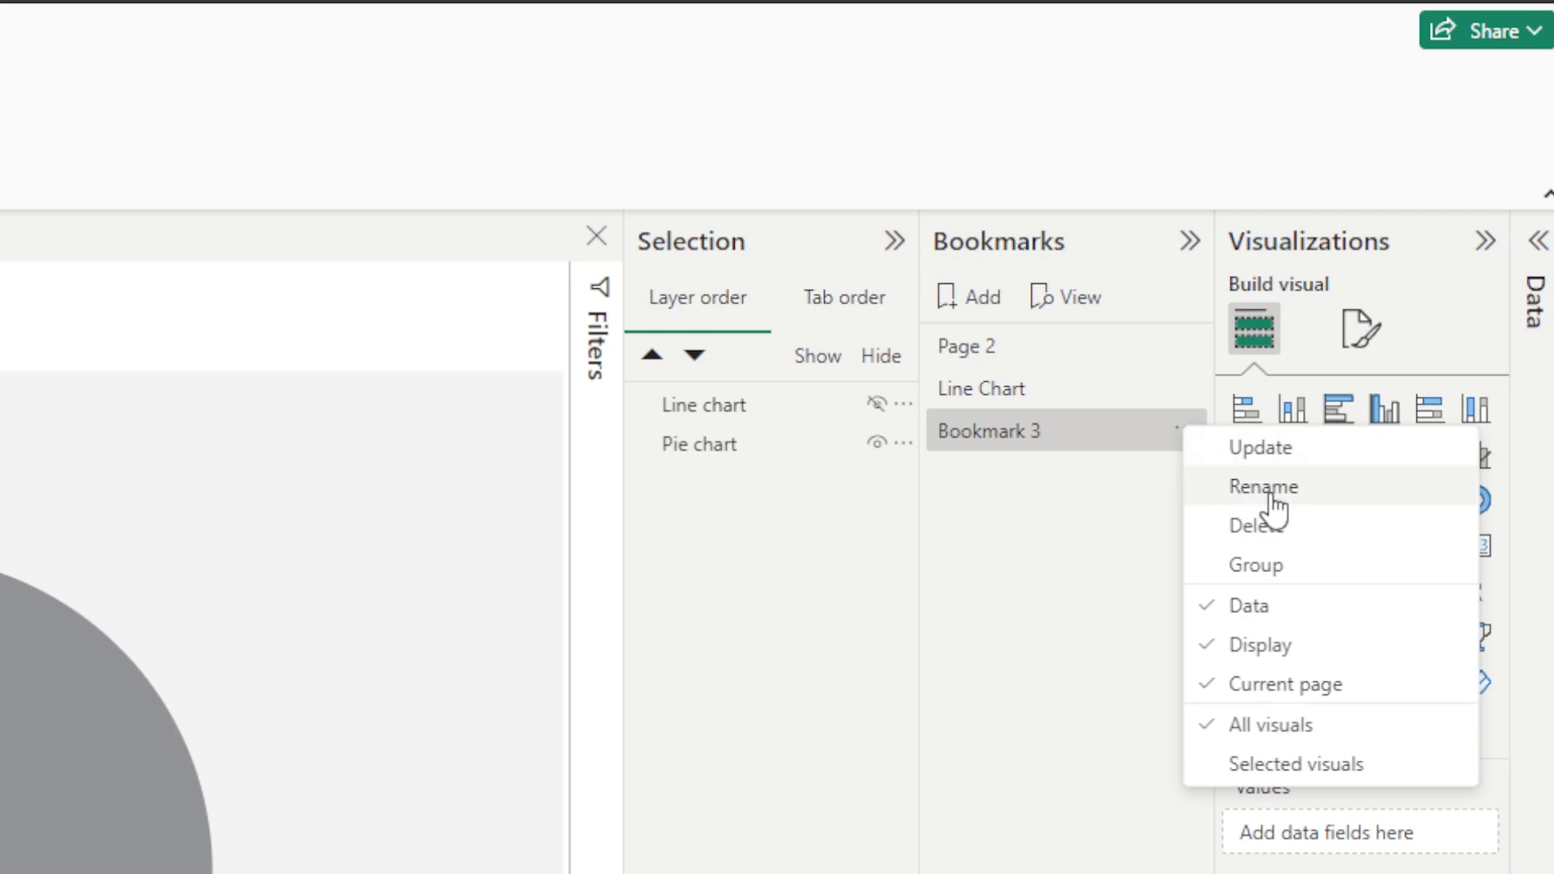
{"action": "left_click", "coordinate": [1236, 488]}
{"action": "key", "text": "BackSpace"}
{"action": "key", "text": "BackSpace"}
{"action": "key", "text": "BackSpace"}
{"action": "key", "text": "BackSpace"}
{"action": "key", "text": "BackSpace"}
{"action": "key", "text": "BackSpace"}
{"action": "key", "text": "BackSpace"}
{"action": "key", "text": "BackSpace"}
{"action": "key", "text": "BackSpace"}
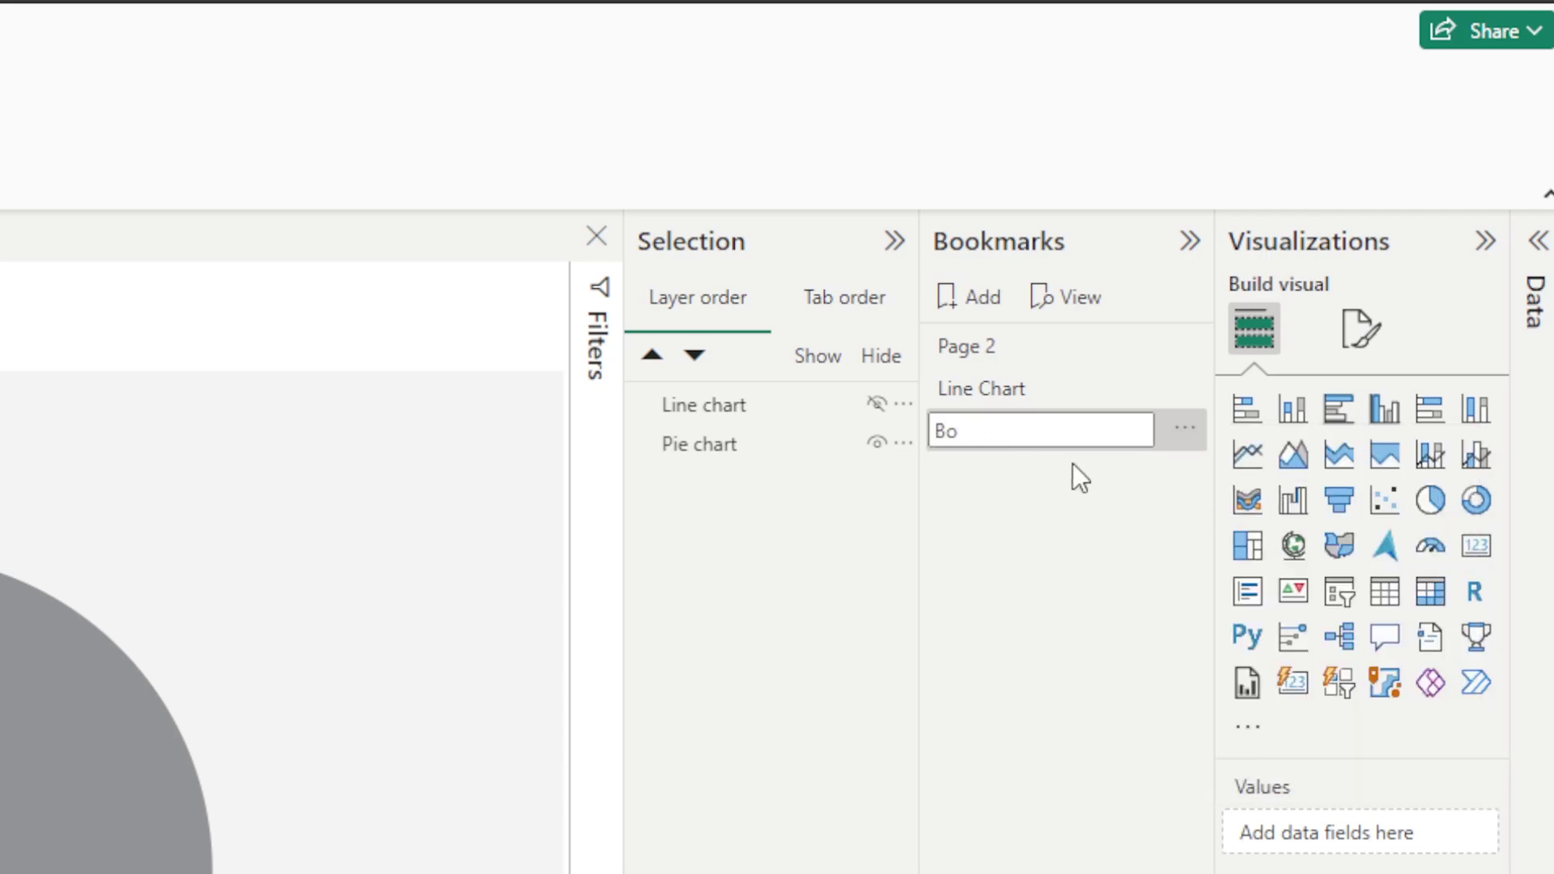
{"action": "type", "text": "Pie Chart"}
{"action": "key", "text": "Return"}
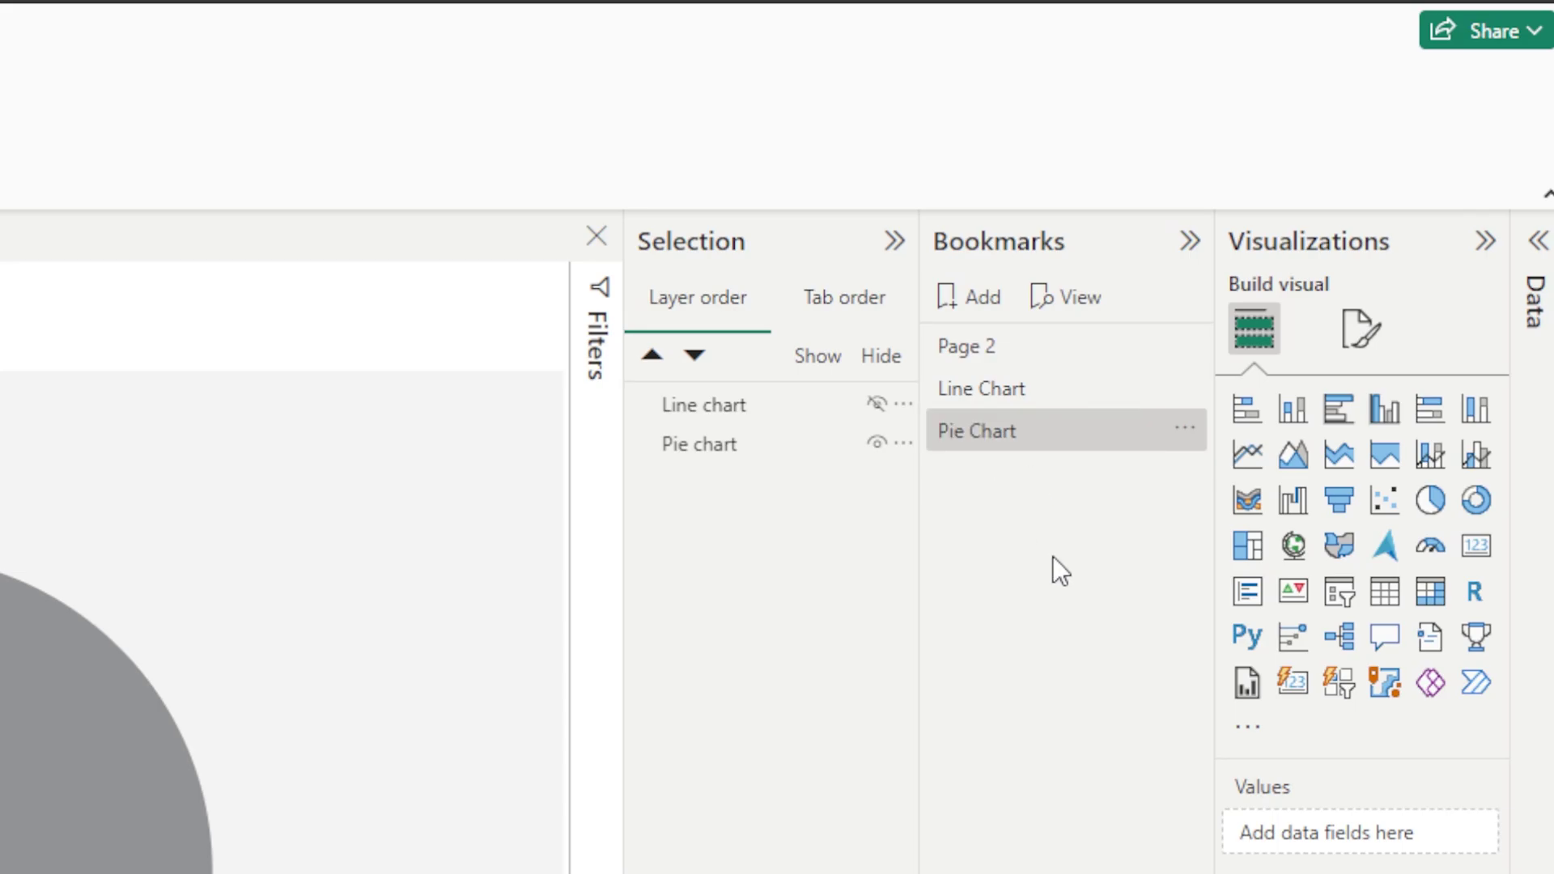
Step: Switch back and forth between the Line Chart and Pie Chart bookmarks, ending on Line Chart
{"action": "left_click", "coordinate": [1026, 391]}
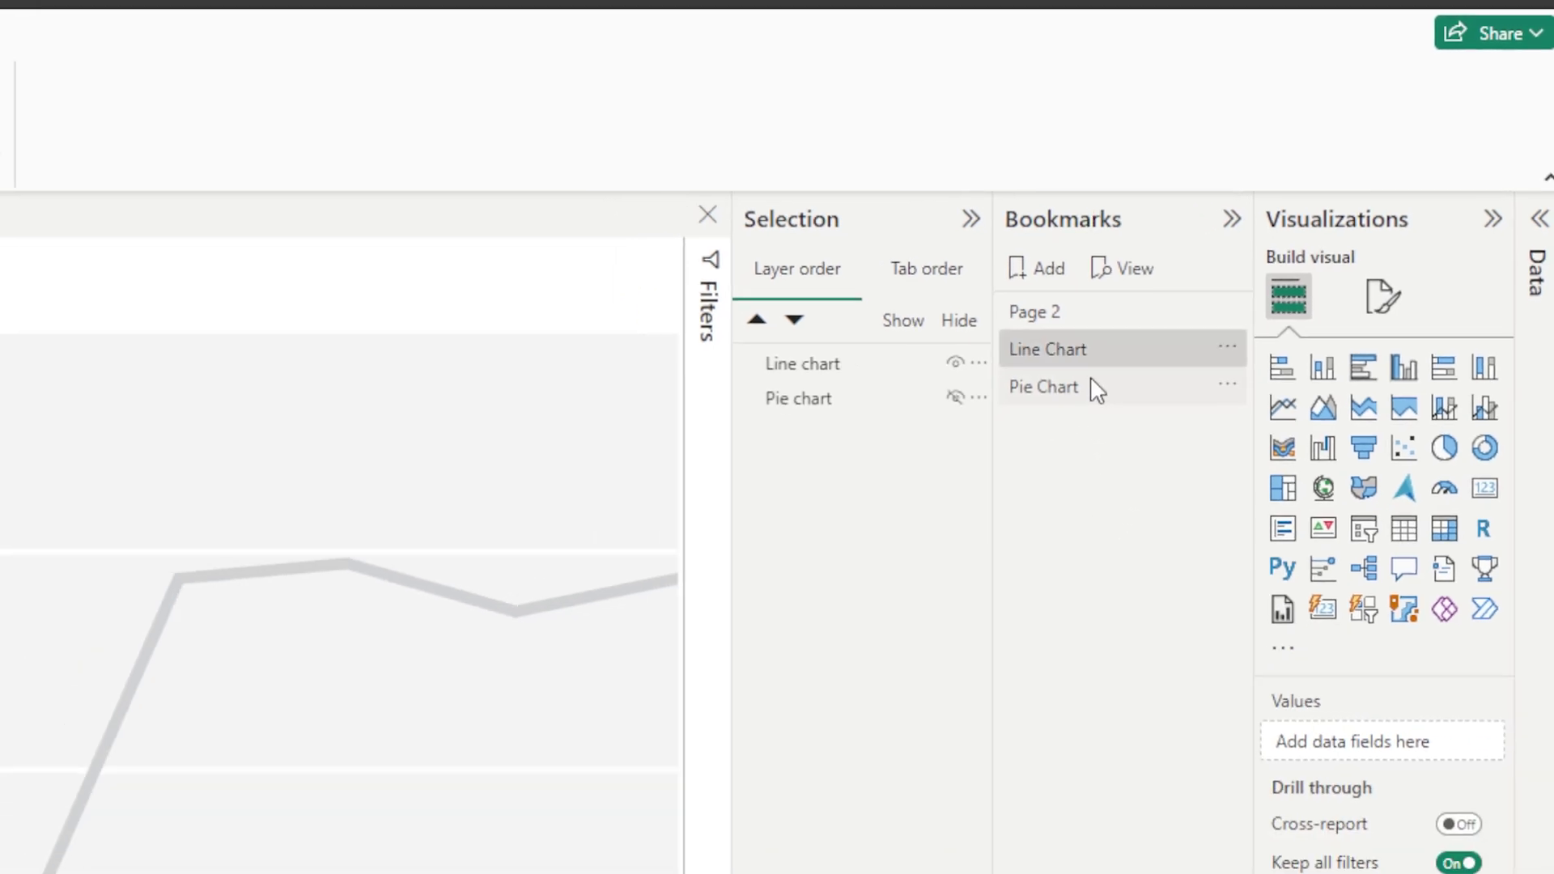
{"action": "left_click", "coordinate": [1030, 433]}
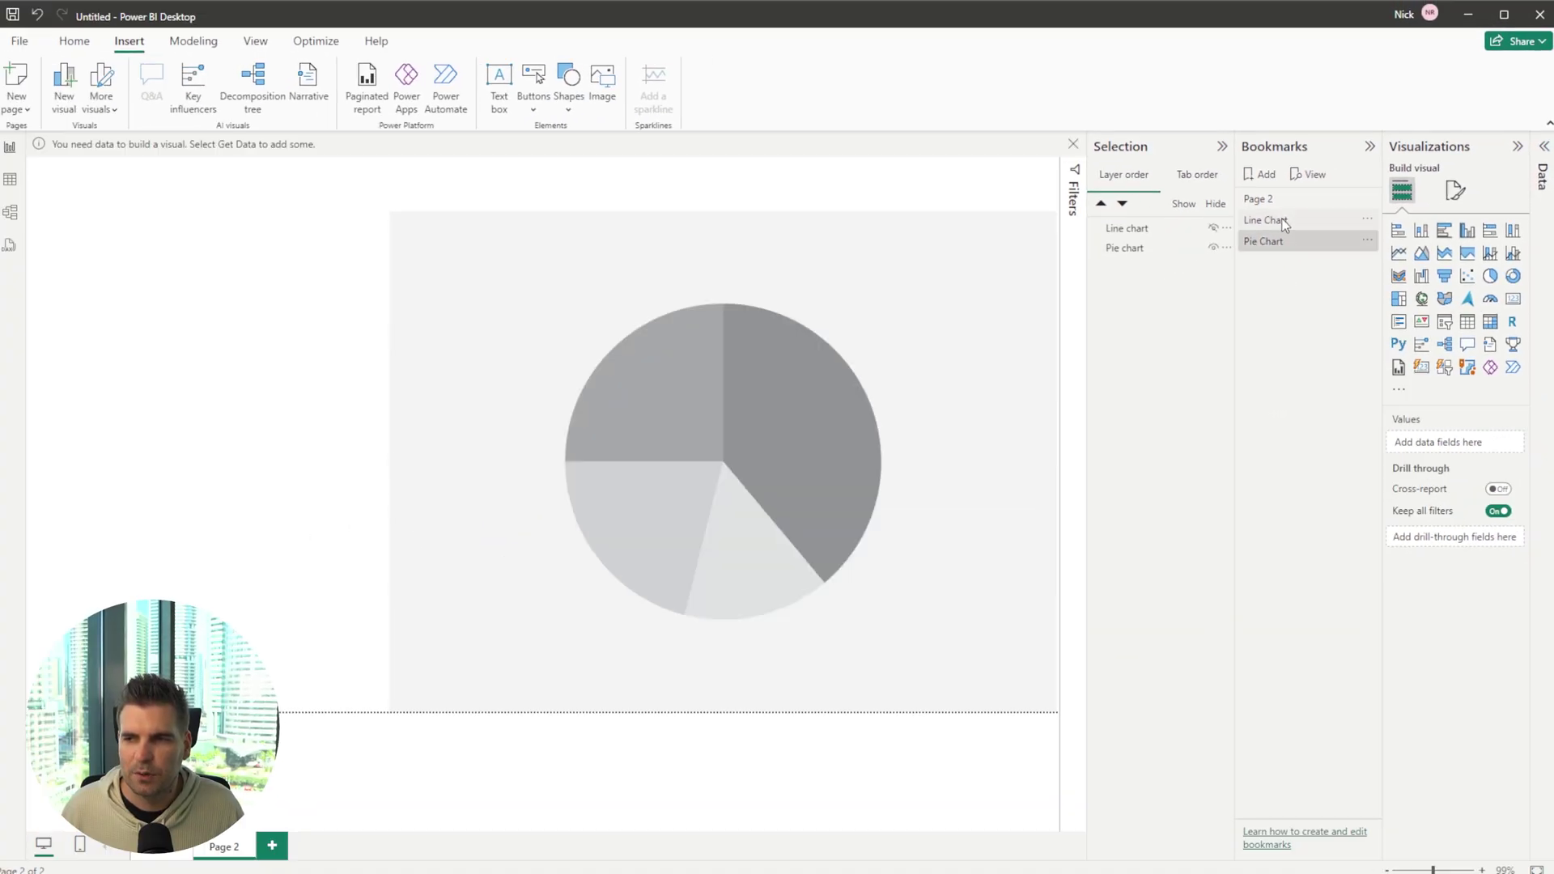
{"action": "left_click", "coordinate": [1285, 222]}
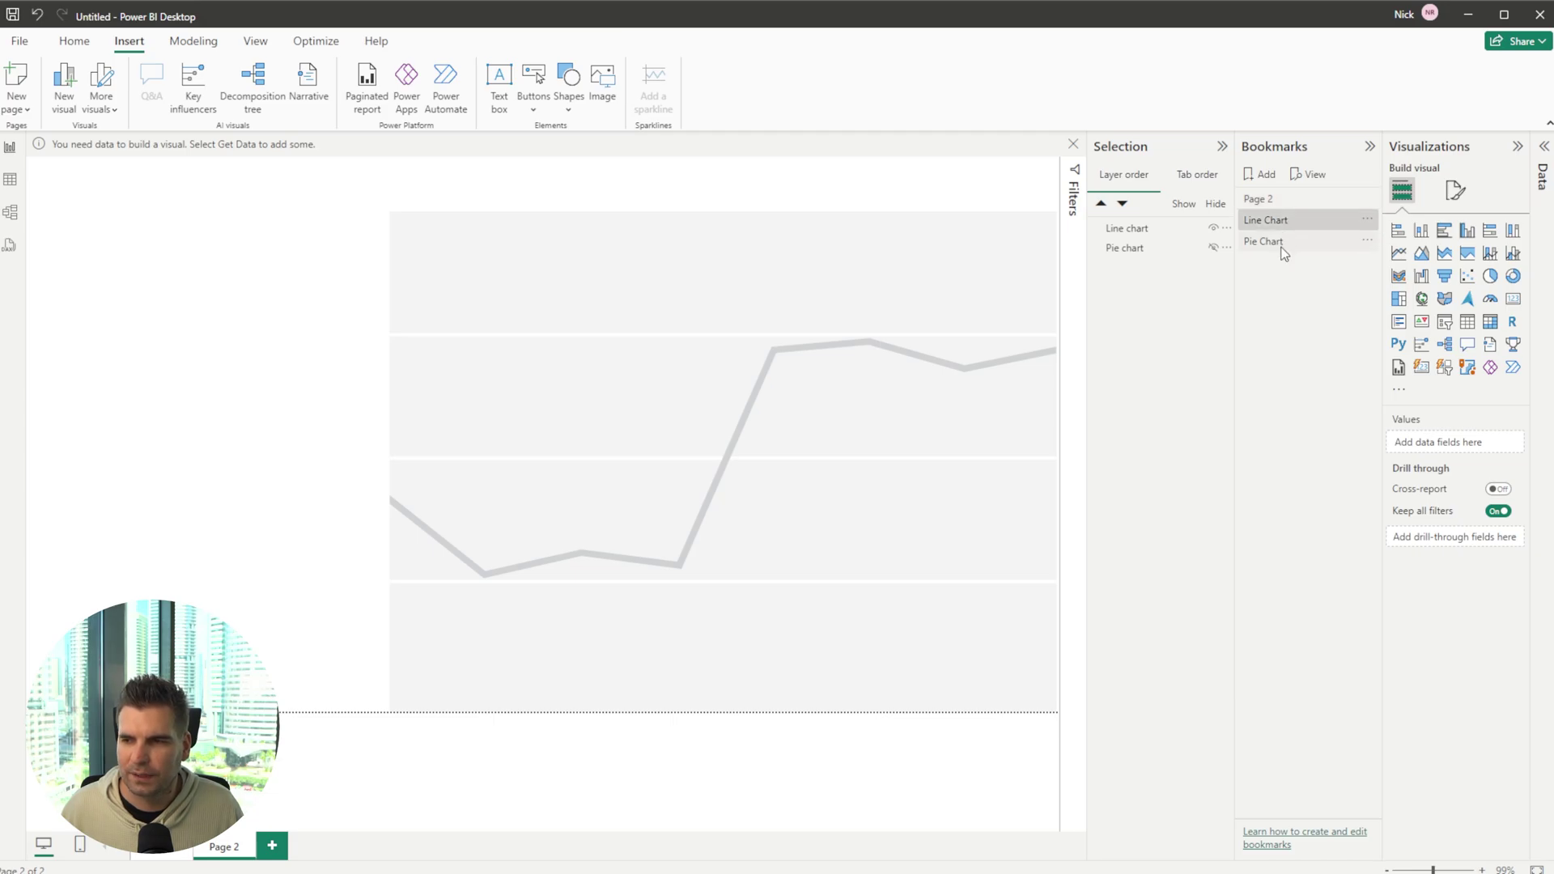
{"action": "left_click", "coordinate": [1283, 242]}
{"action": "left_click", "coordinate": [1321, 221]}
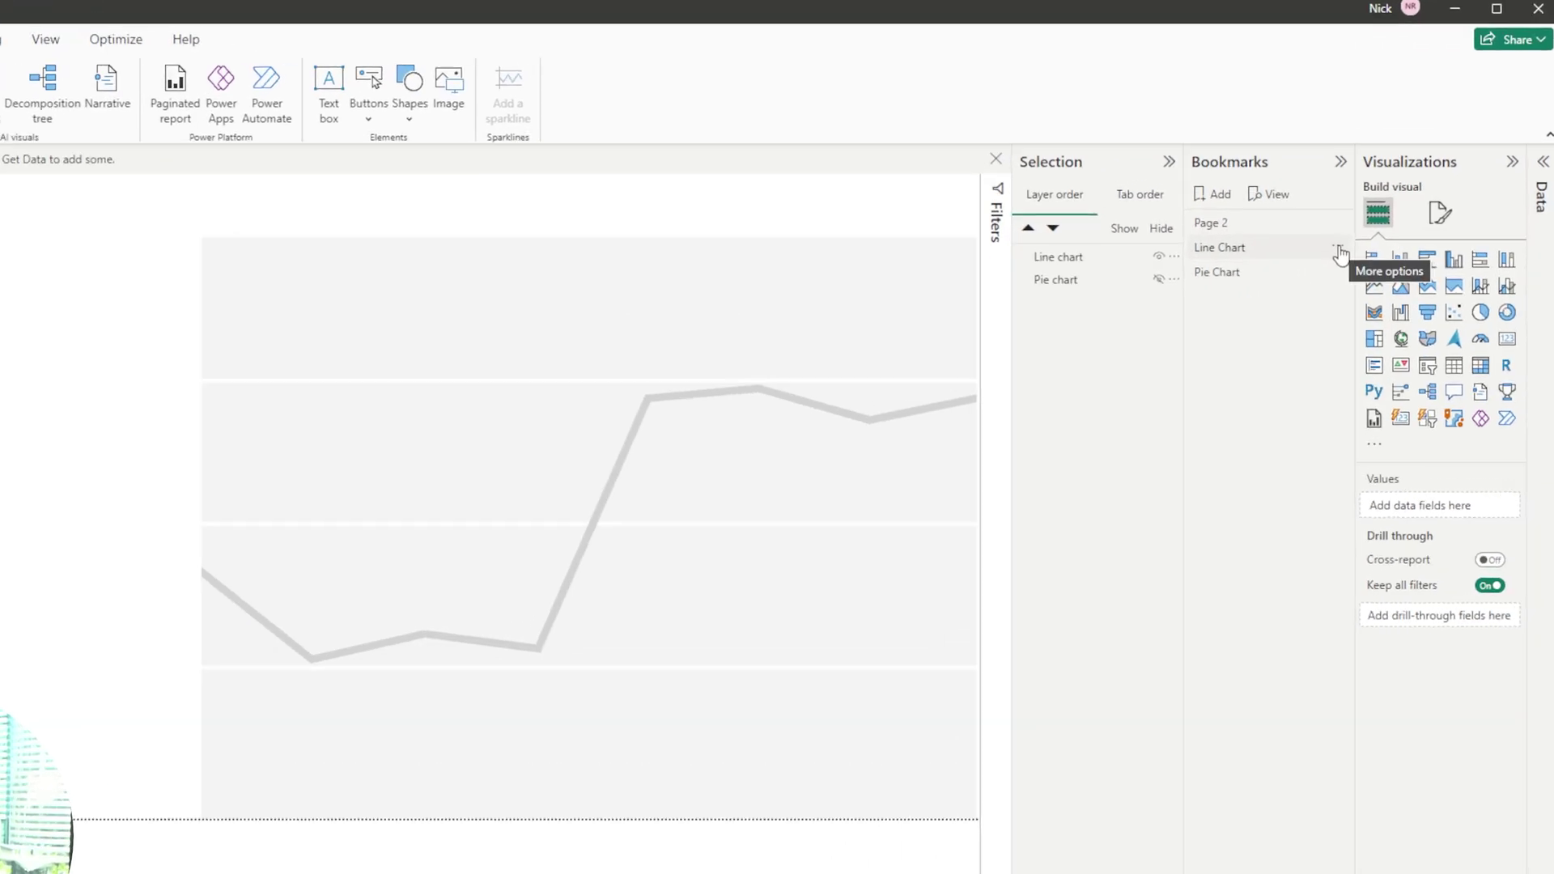
Step: Review the Line Chart bookmark's options, toggling its Current page setting
{"action": "left_click", "coordinate": [1368, 219]}
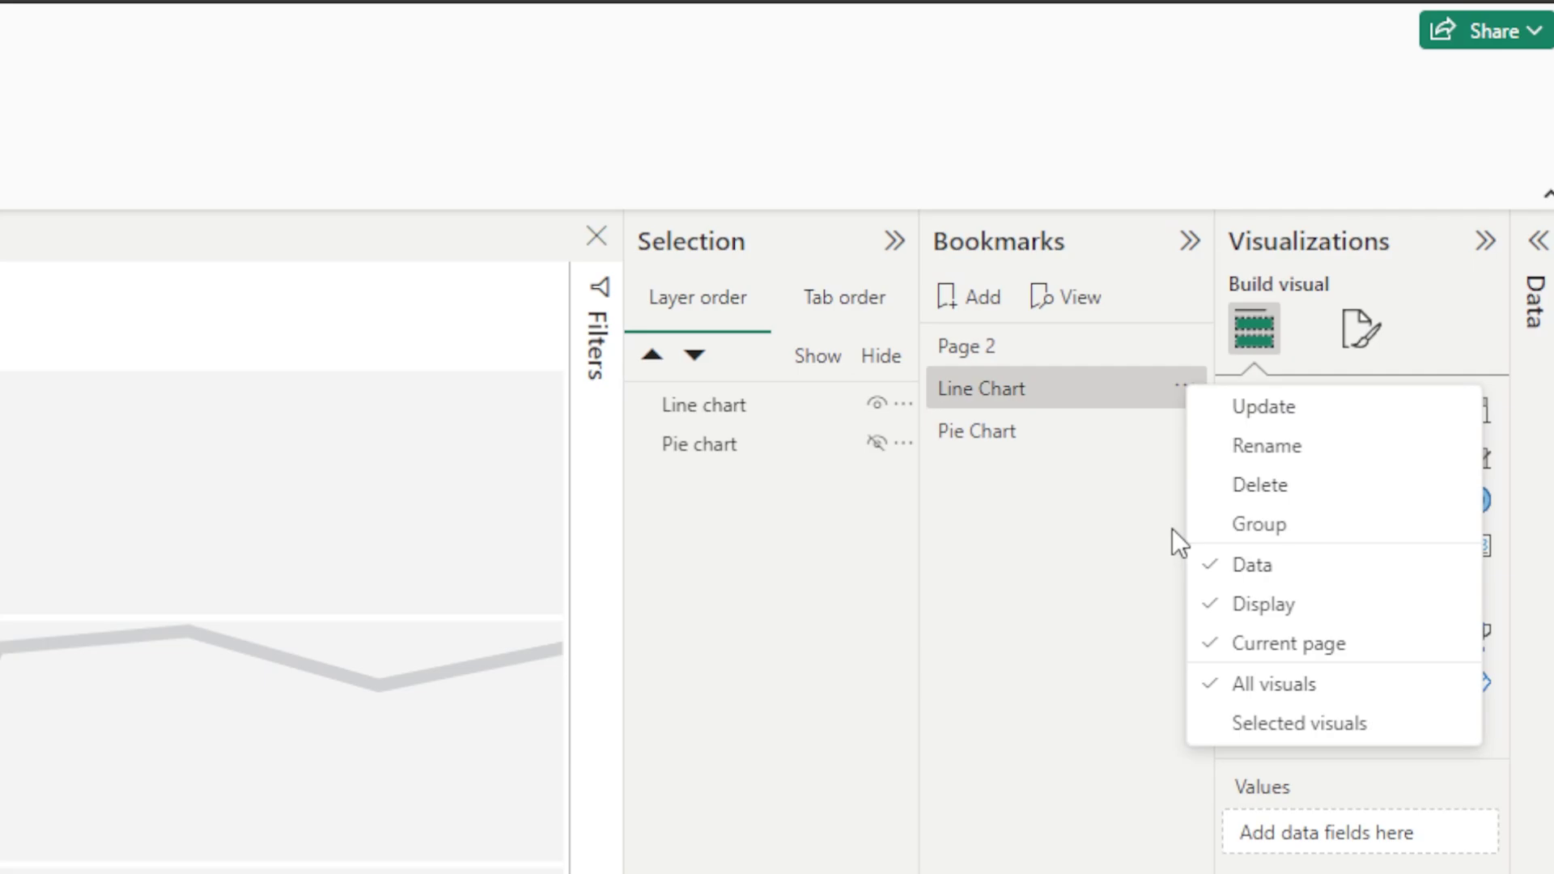
{"action": "left_click", "coordinate": [1209, 627]}
{"action": "left_click", "coordinate": [1042, 551]}
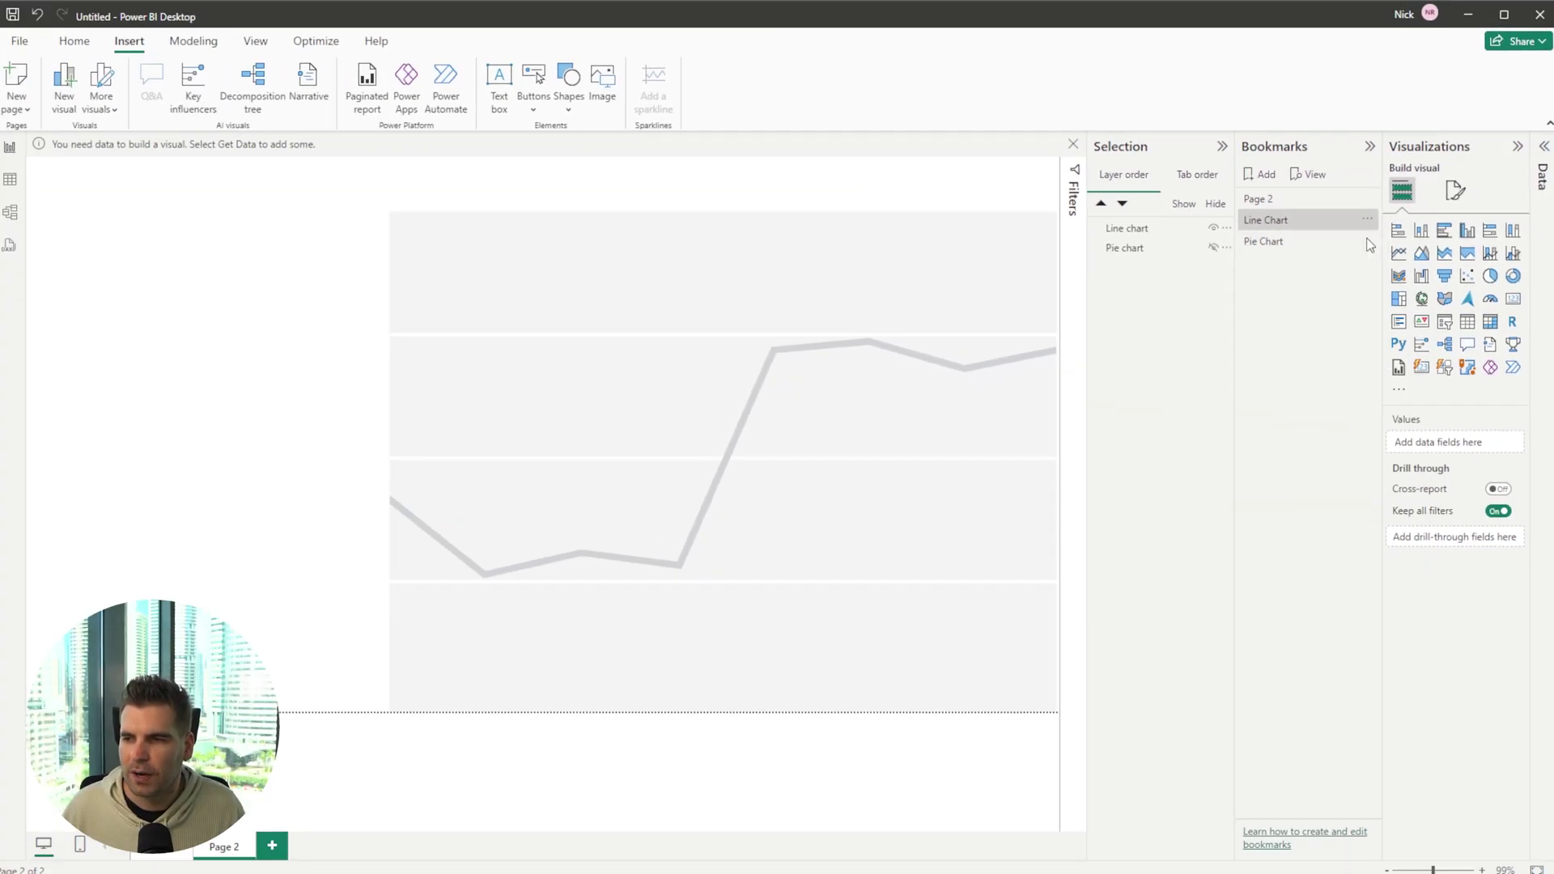
{"action": "left_click", "coordinate": [1368, 241]}
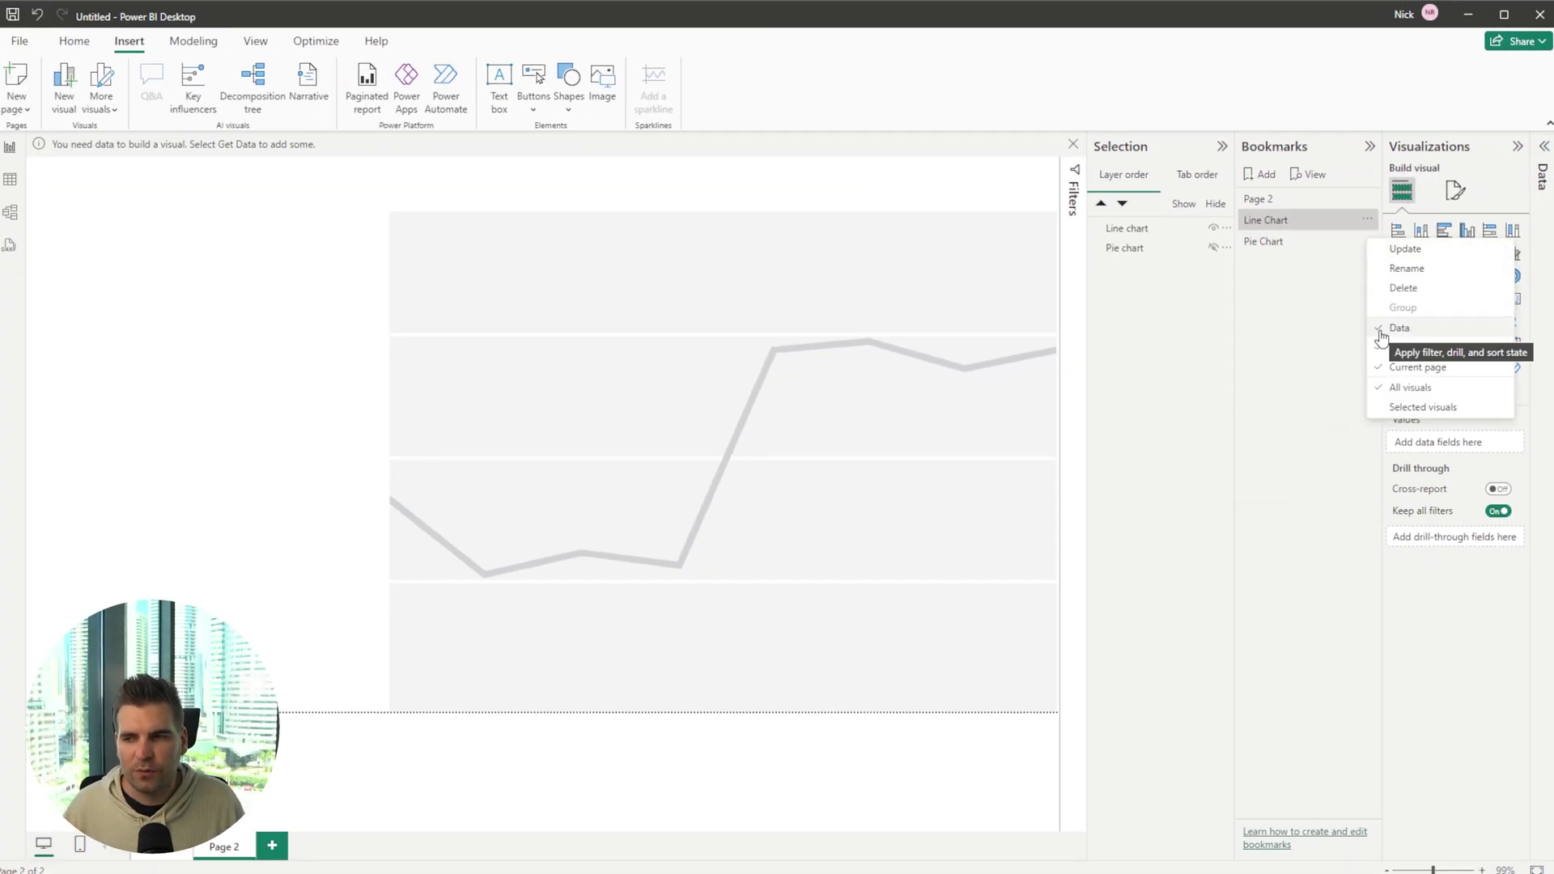
{"action": "left_click", "coordinate": [1285, 329]}
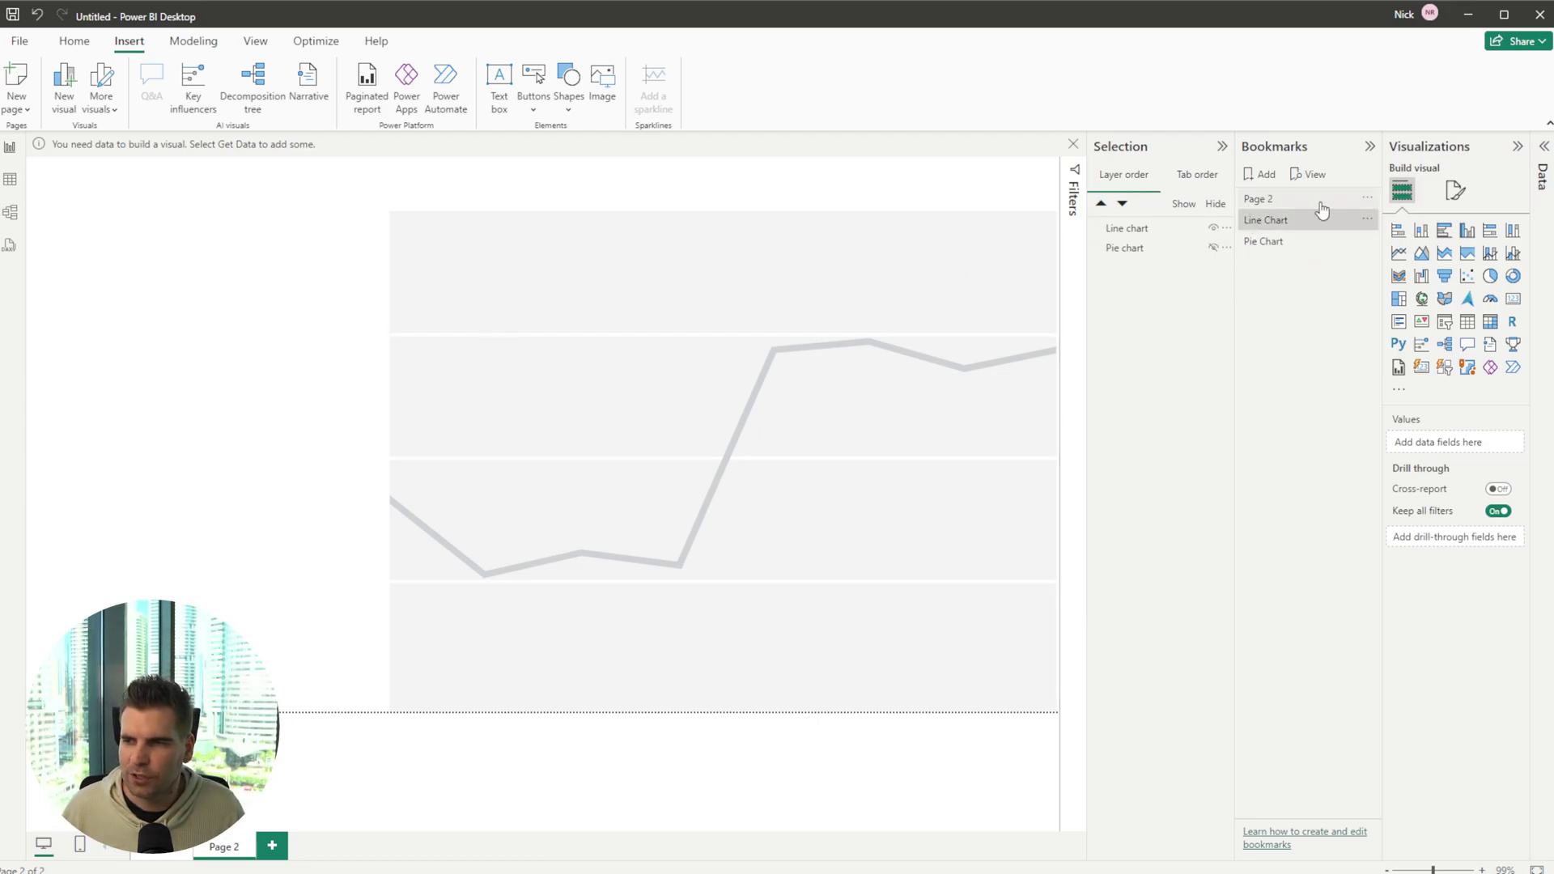
Step: Group the Page 2, Line Chart and Pie Chart bookmarks together
{"action": "left_click", "coordinate": [1279, 200]}
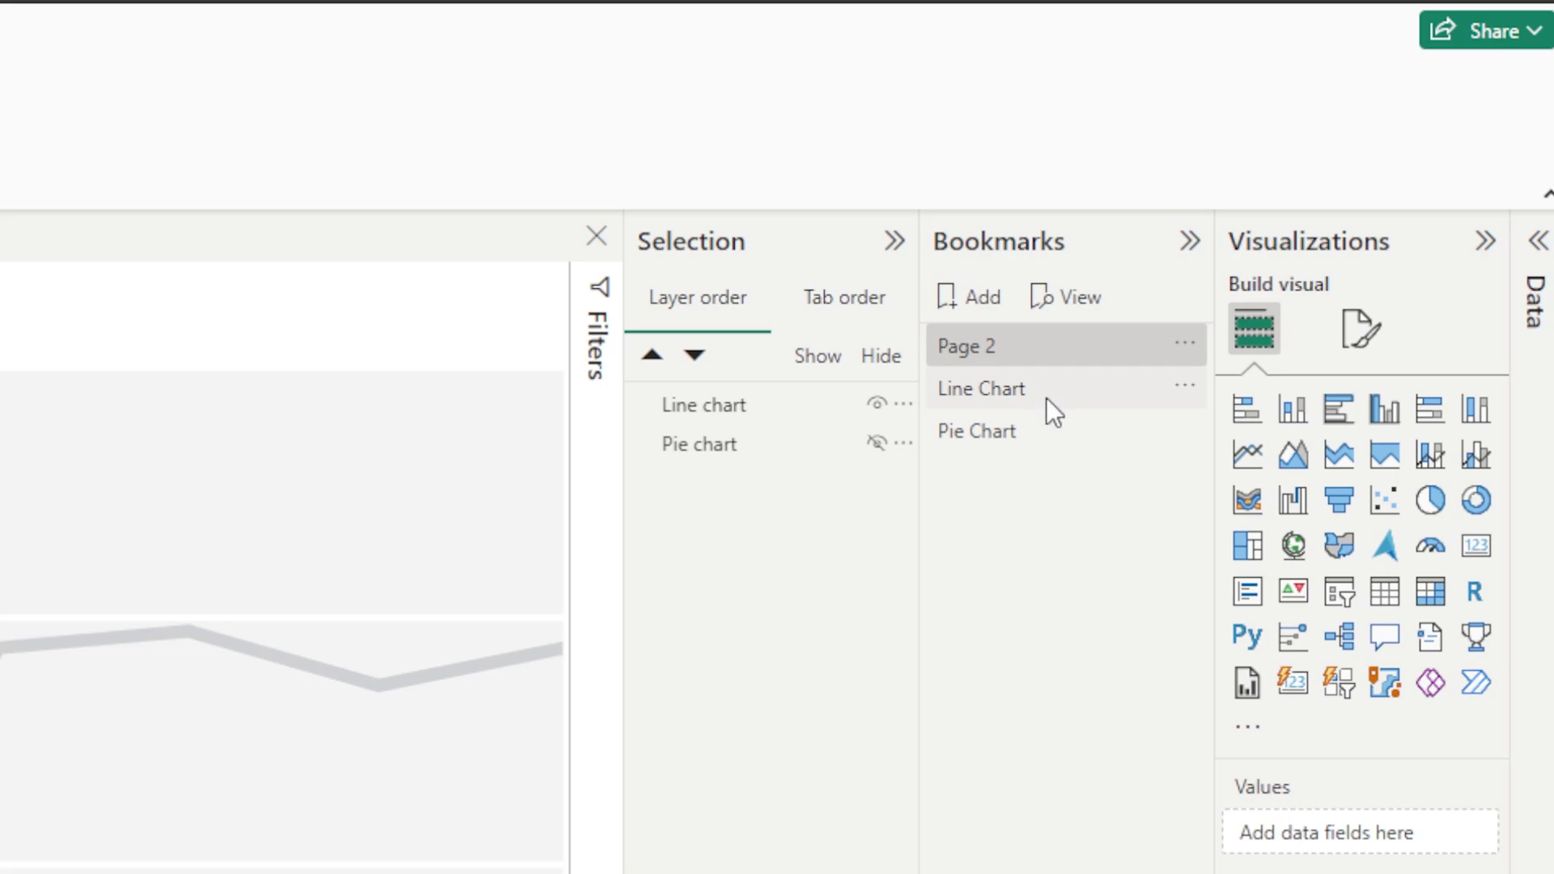
{"action": "left_click", "coordinate": [1044, 393], "text": "ctrl"}
{"action": "left_click", "coordinate": [1046, 433], "text": "ctrl"}
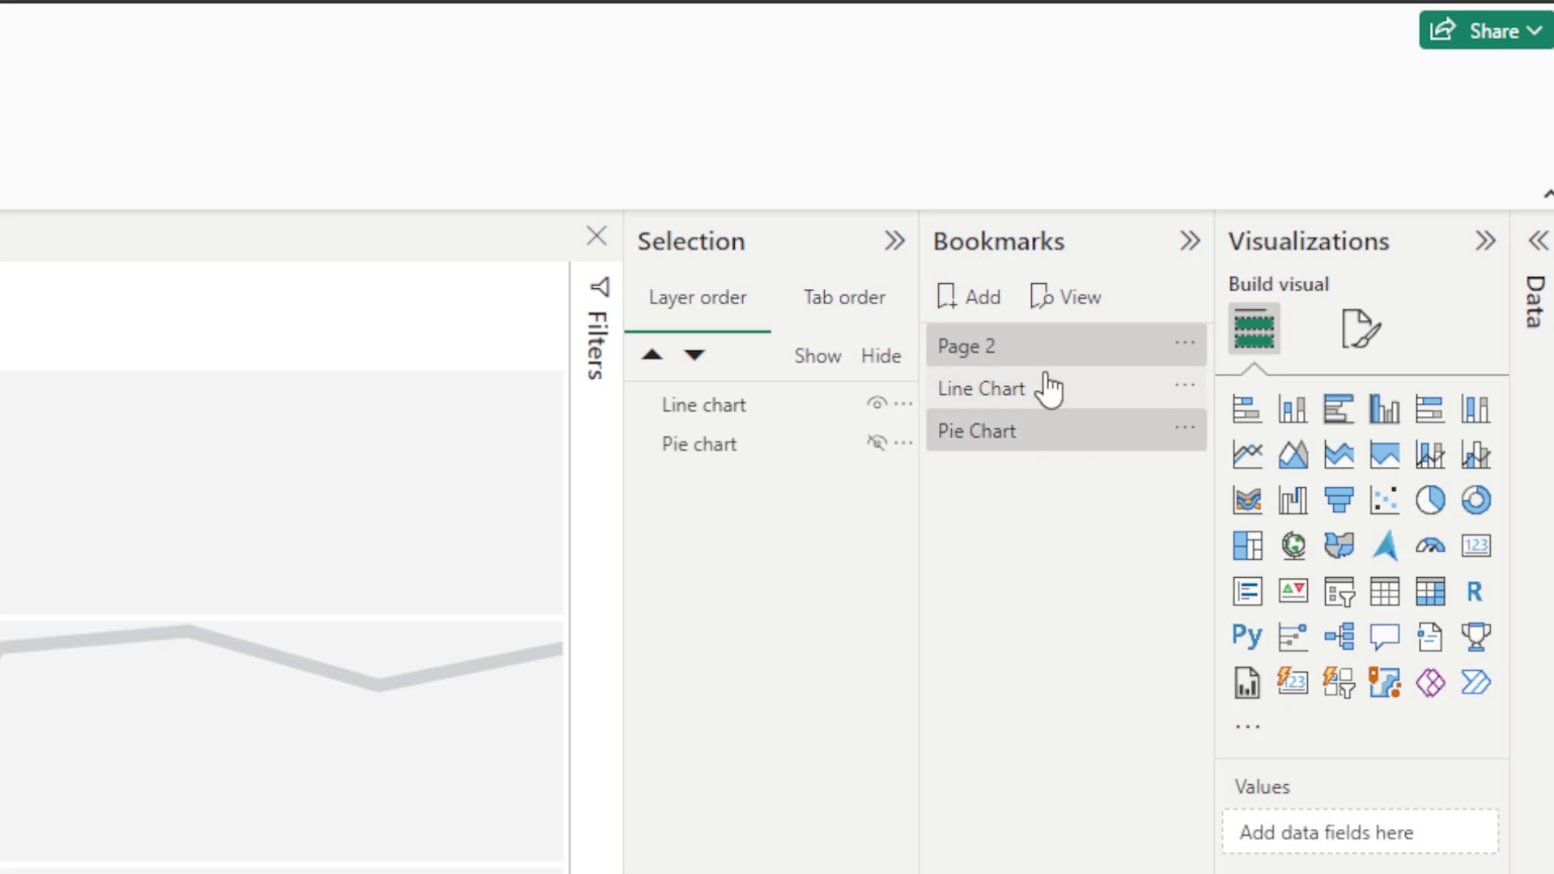
{"action": "right_click", "coordinate": [1046, 373]}
{"action": "left_click", "coordinate": [1094, 514]}
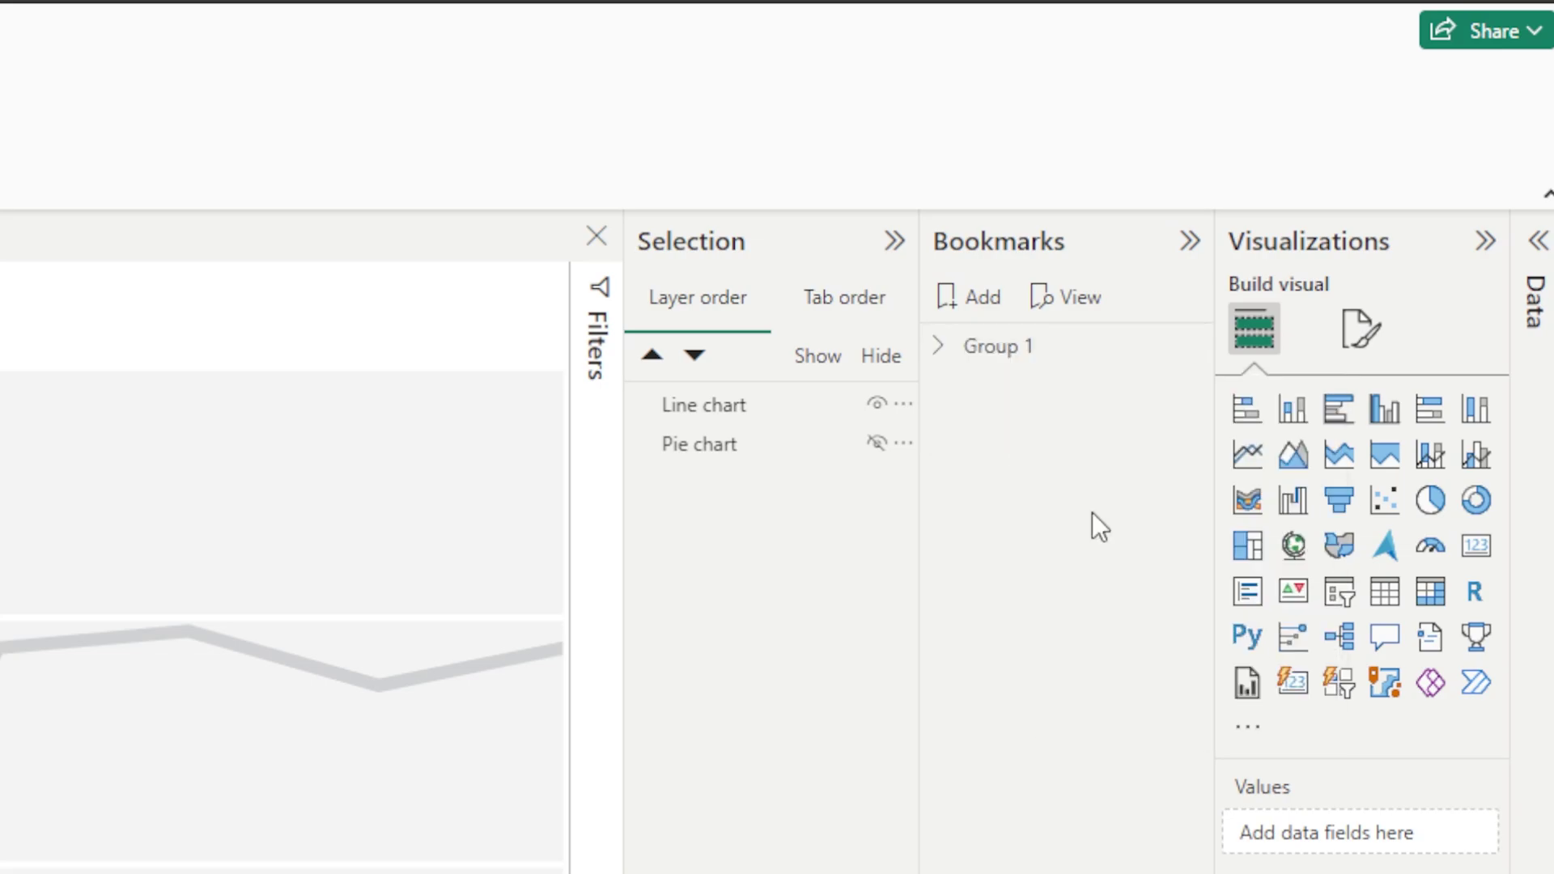
{"action": "left_click", "coordinate": [989, 346]}
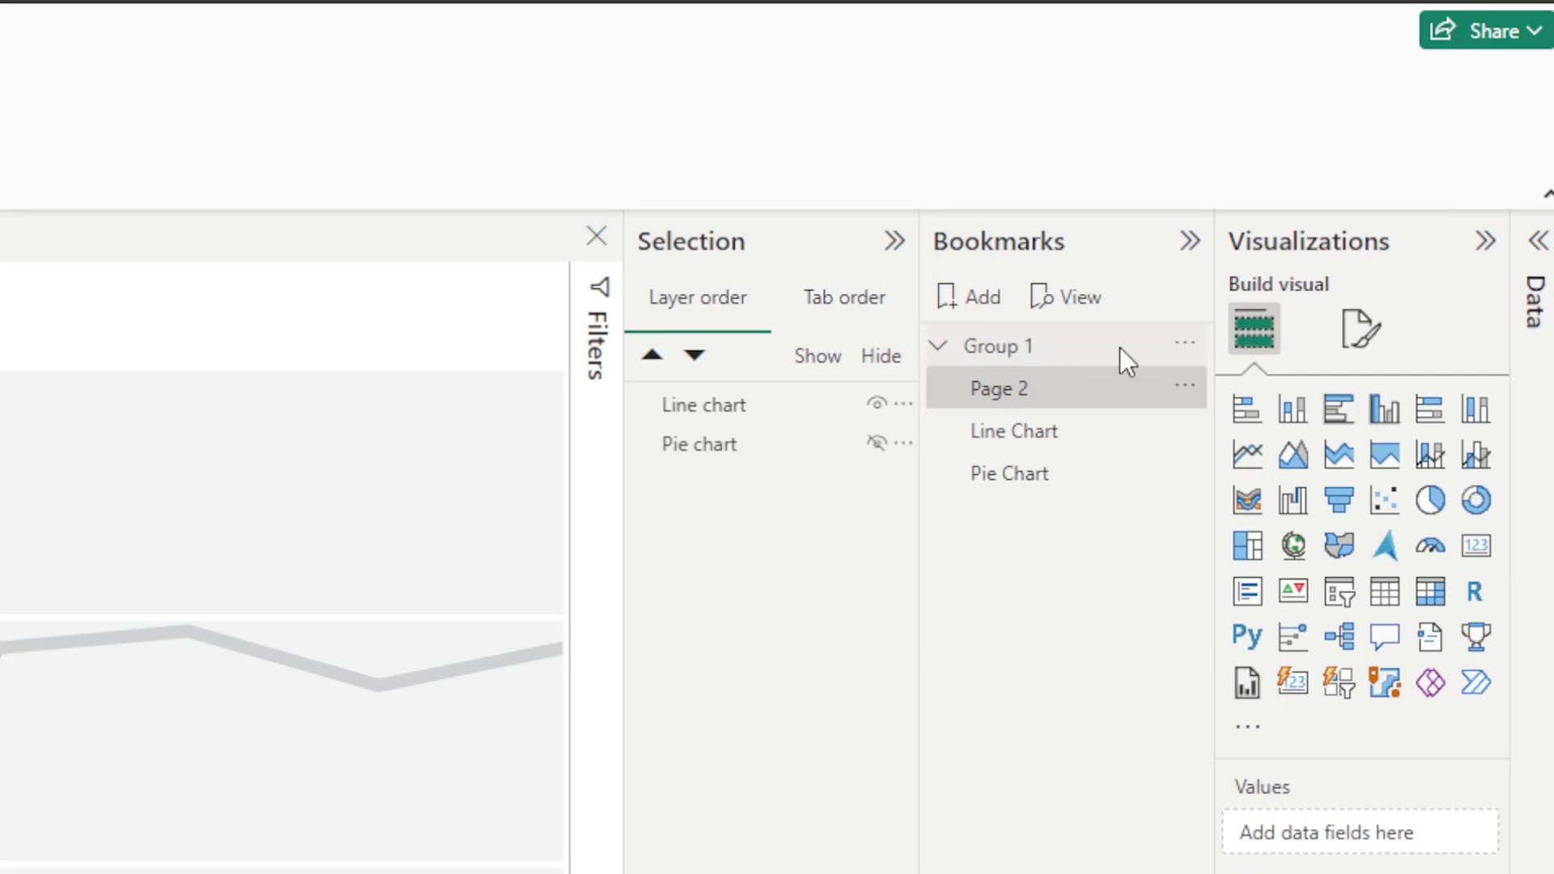
Step: Rename the new bookmark group to 'Page 2'
{"action": "left_click", "coordinate": [1185, 344]}
{"action": "left_click", "coordinate": [1217, 369]}
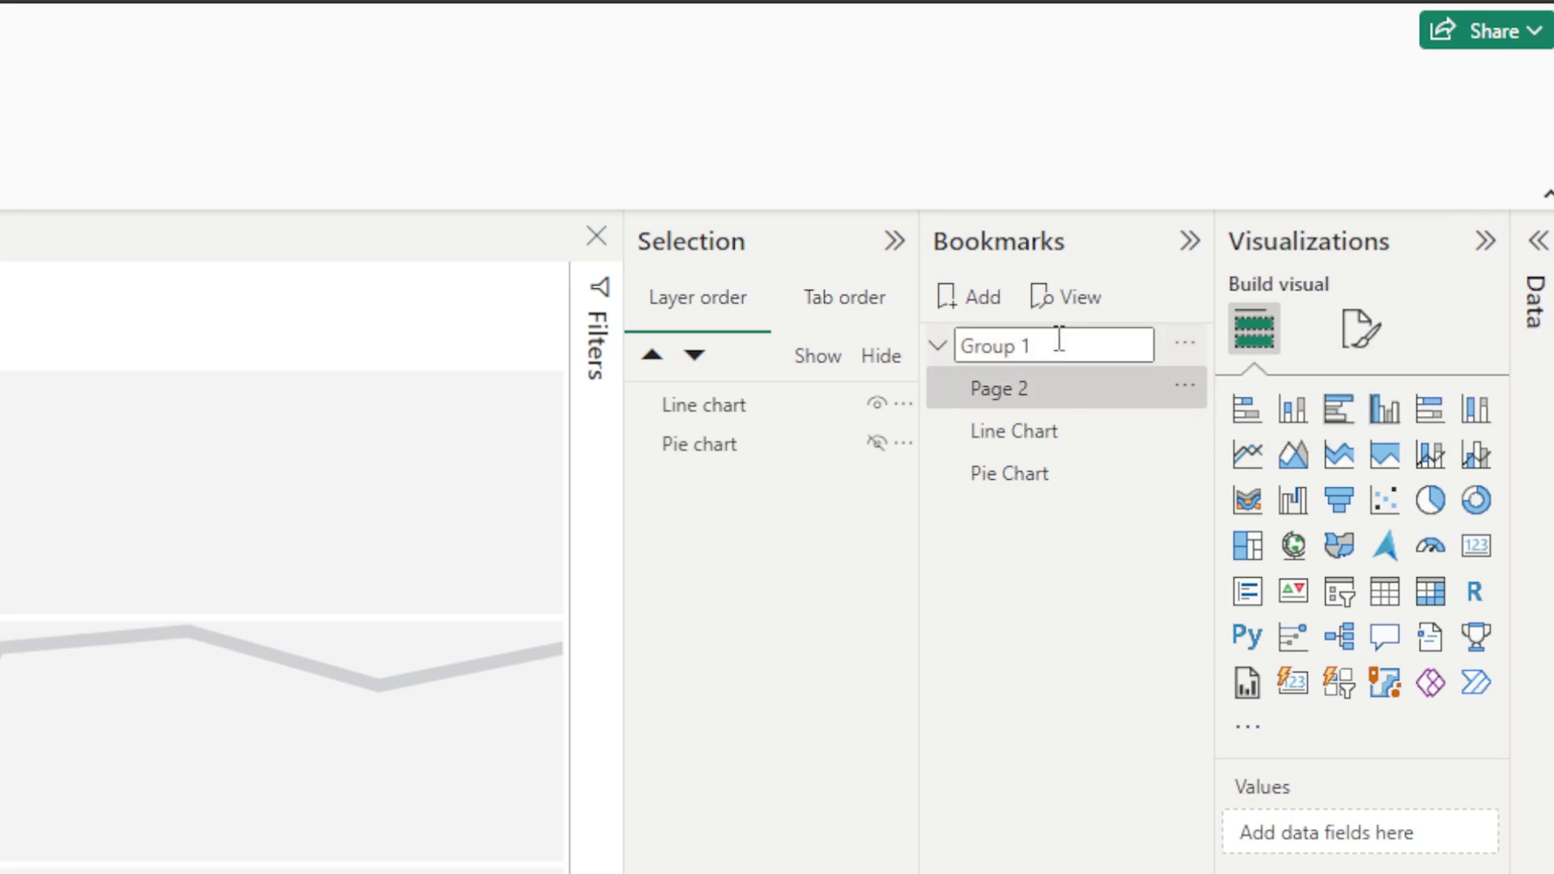
{"action": "left_click_drag", "start_coordinate": [1041, 343], "coordinate": [936, 361]}
{"action": "type", "text": "Pa"}
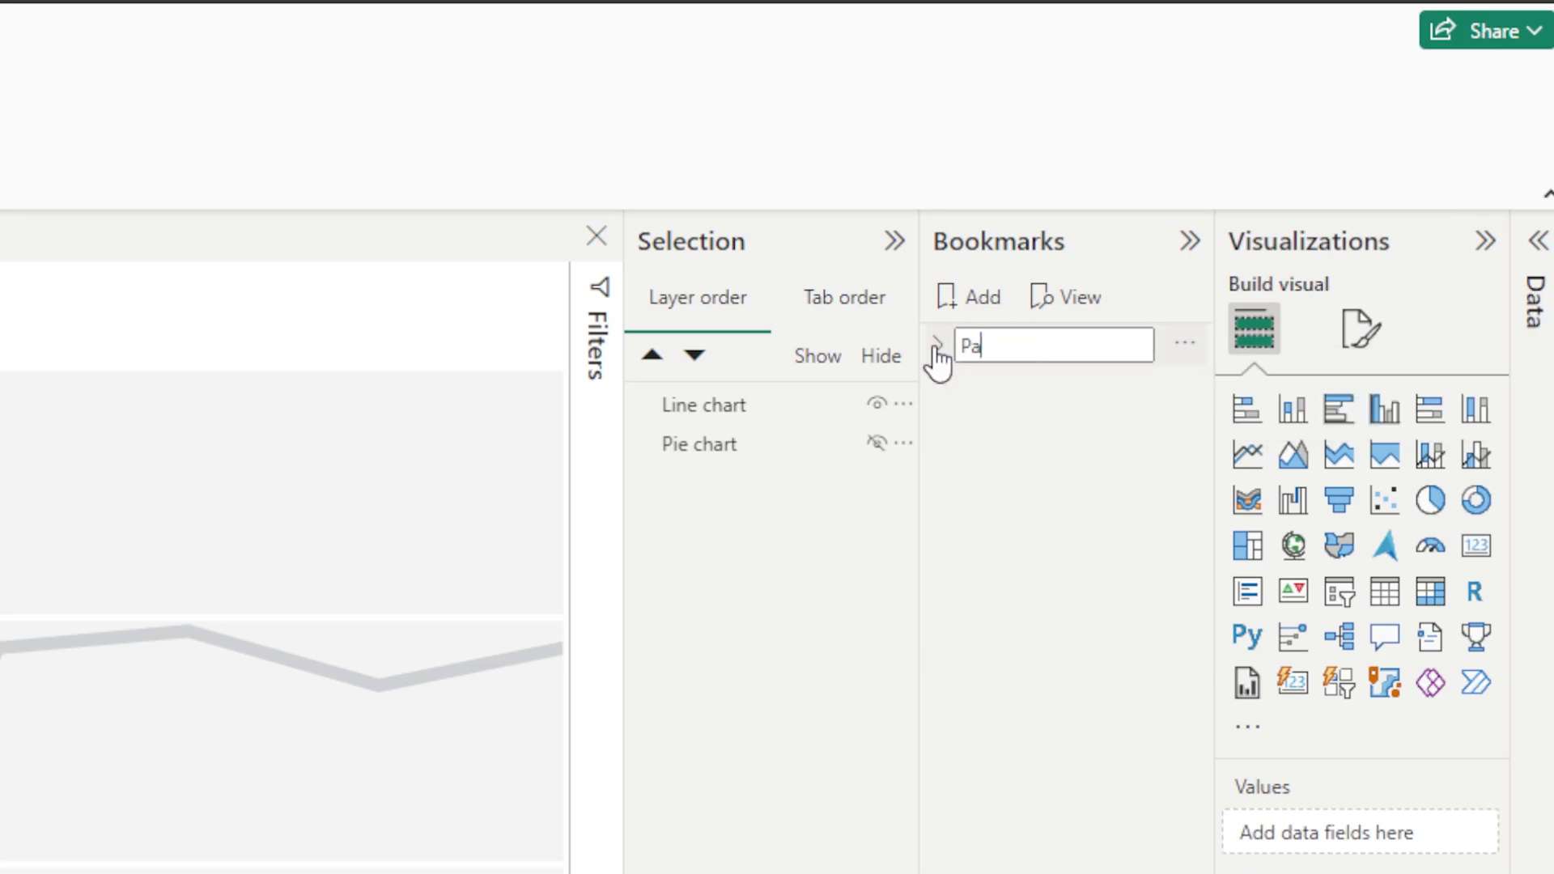
{"action": "type", "text": "ge 2"}
{"action": "key", "text": "Return"}
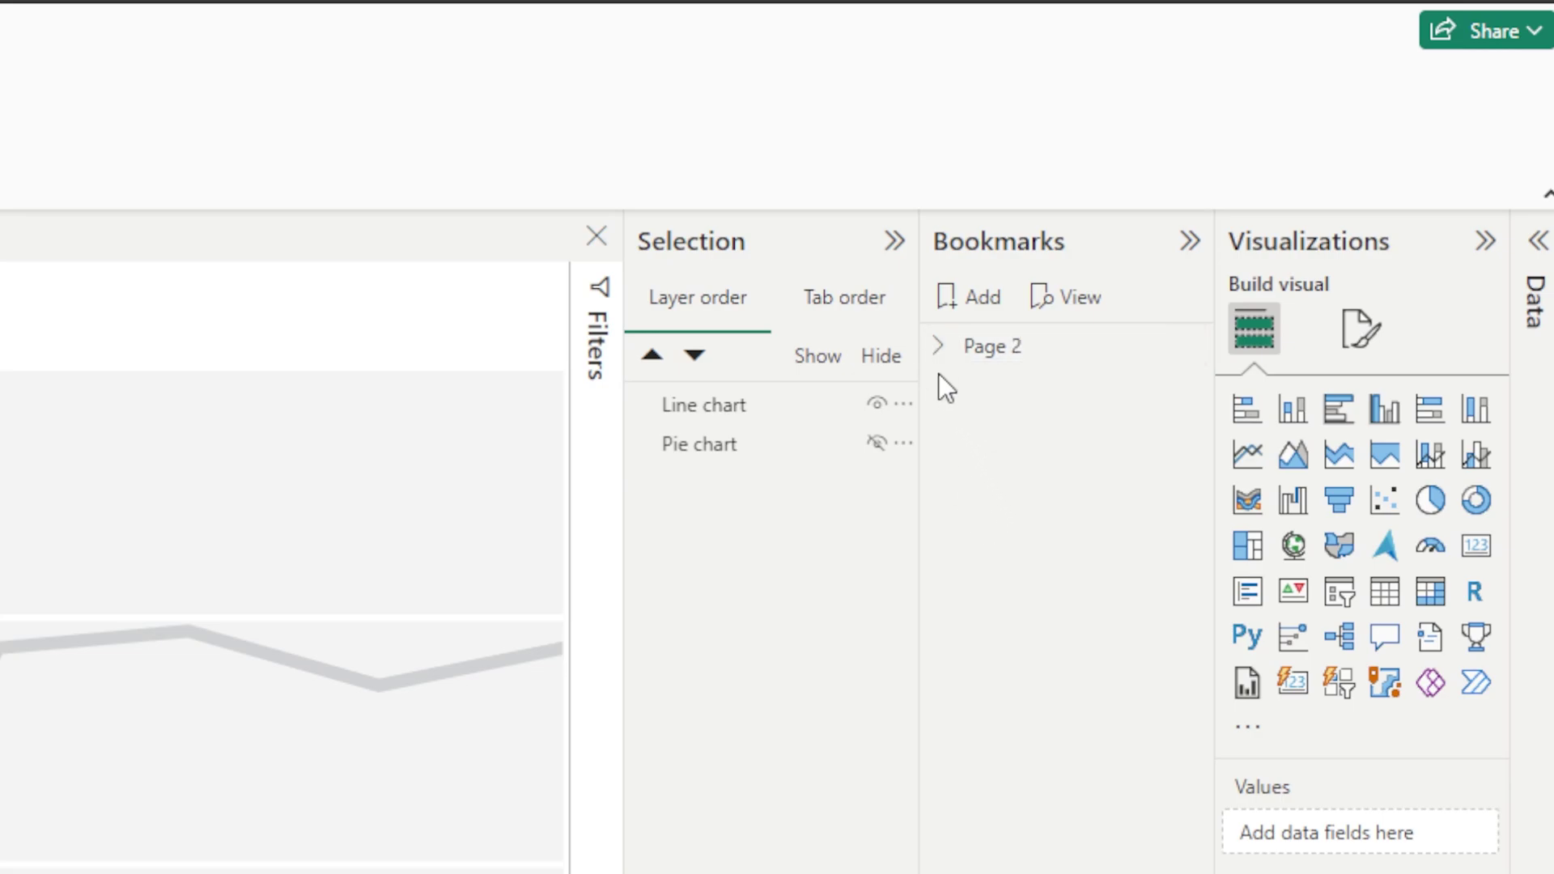
Step: Apply the Page 2, Line Chart and Pie Chart bookmarks in turn to check them
{"action": "left_click", "coordinate": [937, 346]}
{"action": "left_click", "coordinate": [1010, 395]}
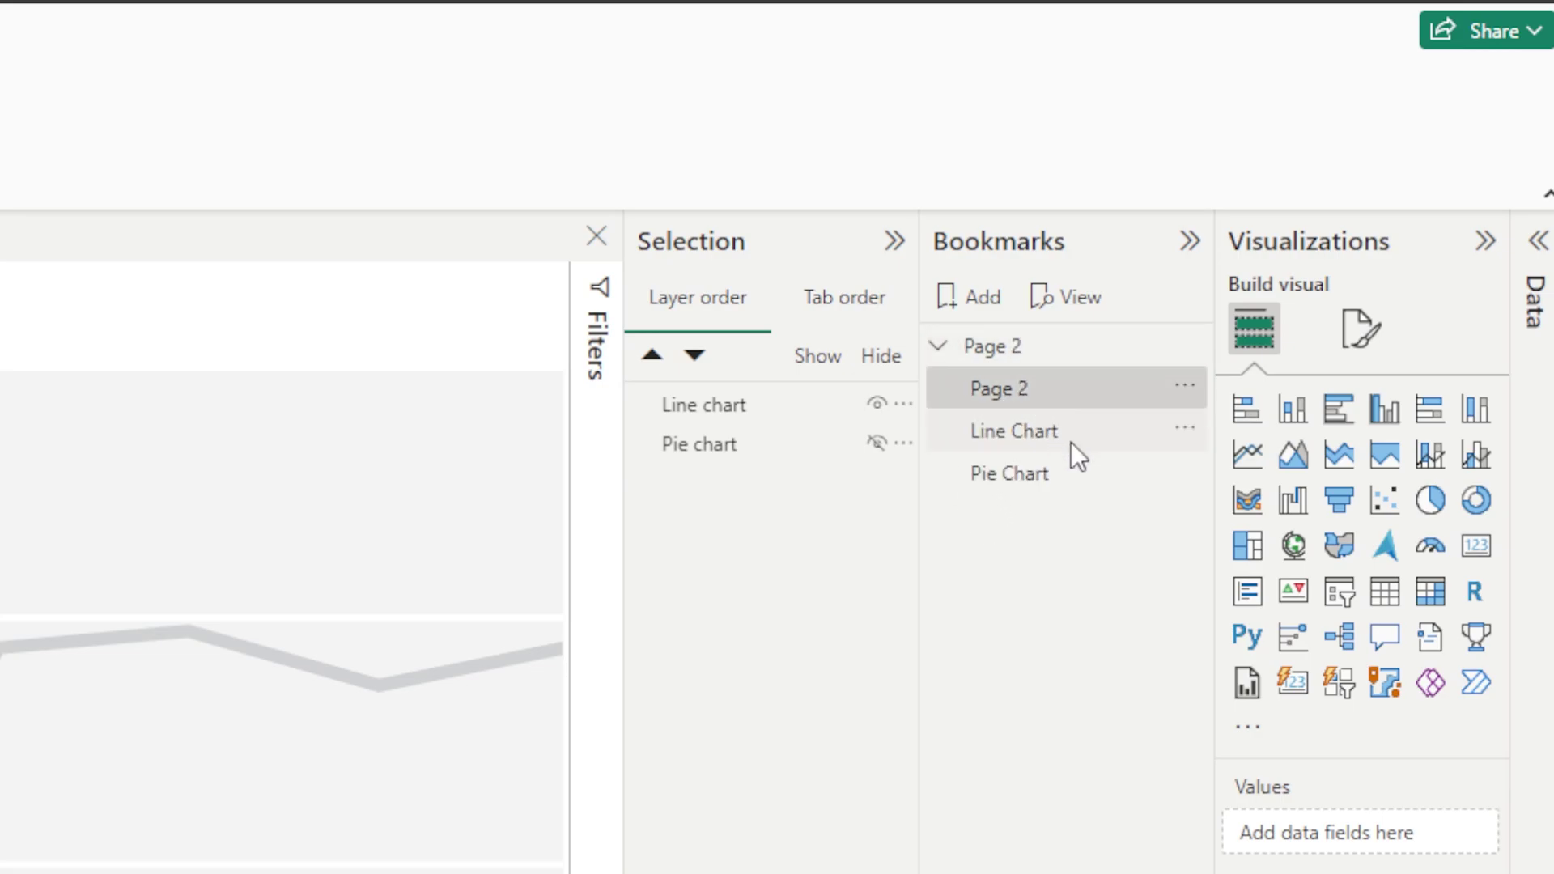
{"action": "left_click", "coordinate": [1037, 431]}
{"action": "left_click", "coordinate": [1046, 475]}
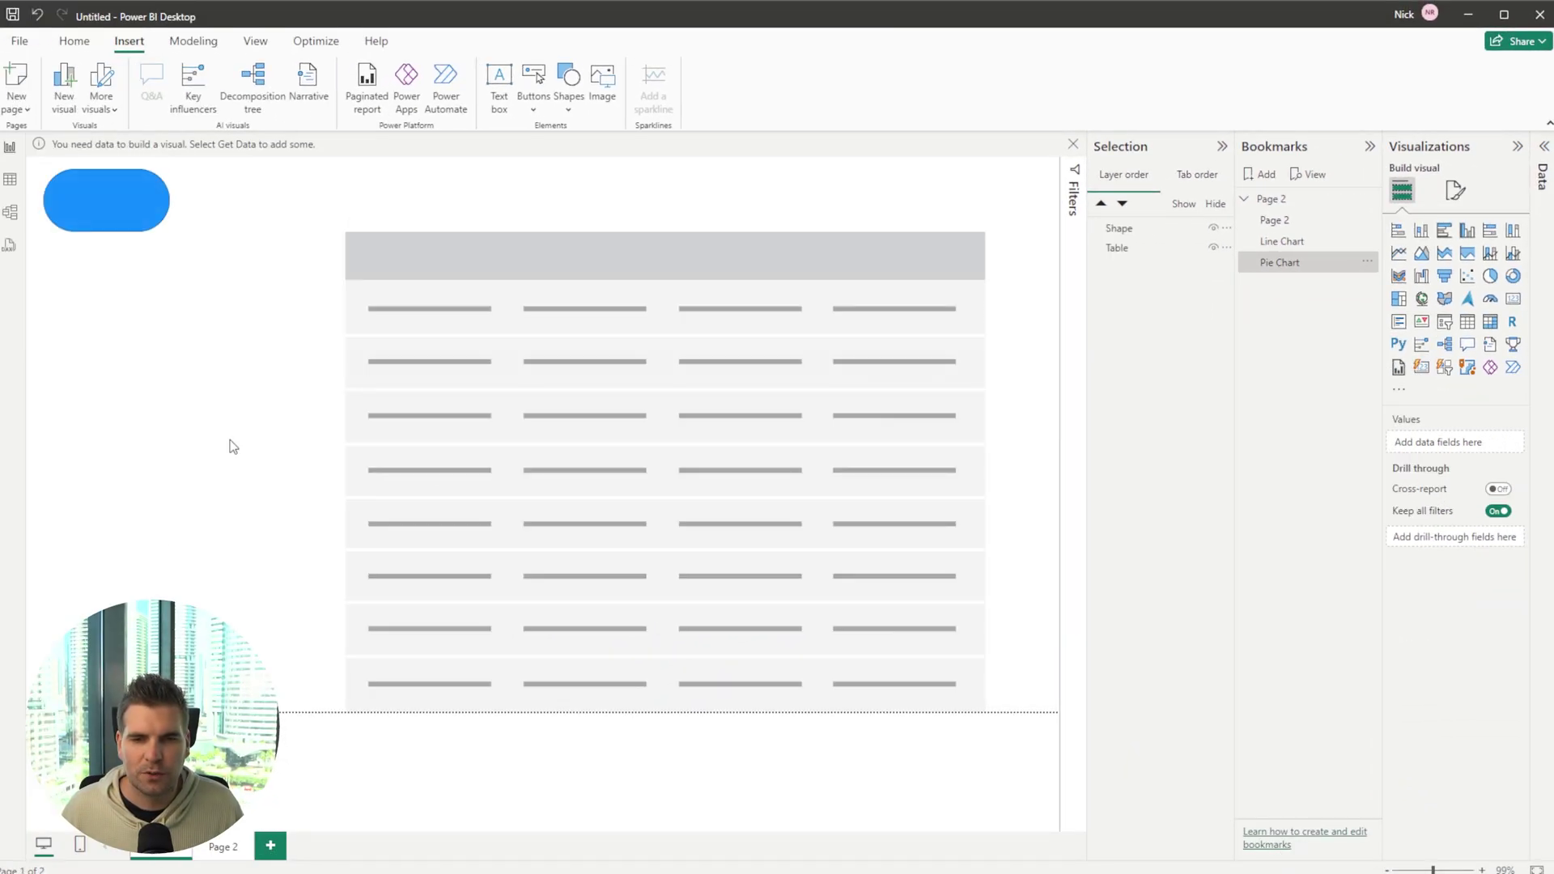
Step: Insert a second pill shape, size it as a button, and place it under the first
{"action": "left_click", "coordinate": [101, 213]}
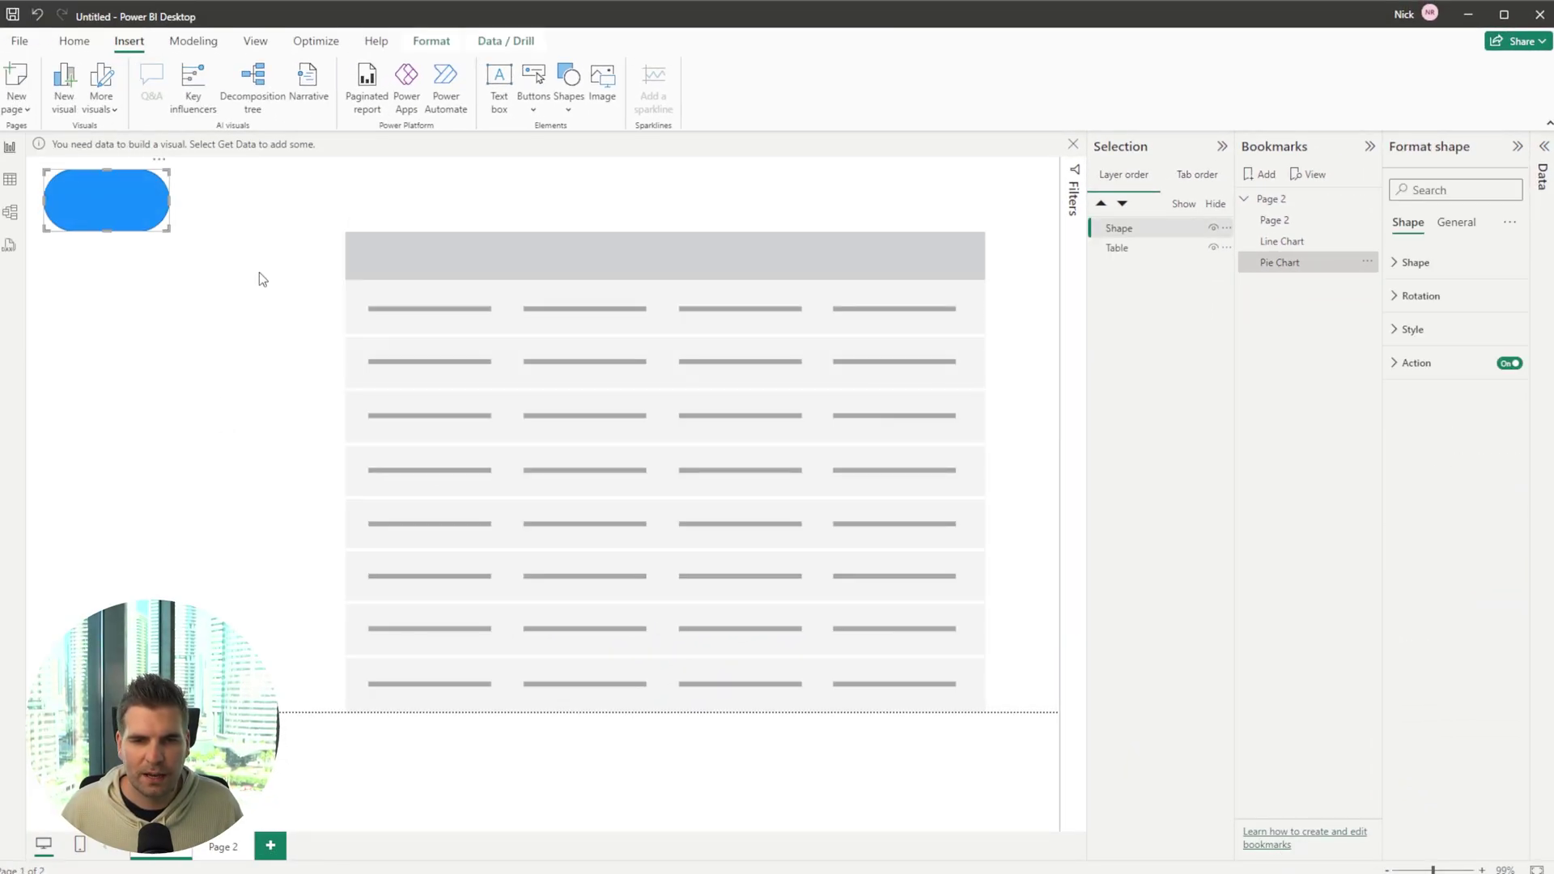
{"action": "left_click", "coordinate": [569, 84]}
{"action": "left_click", "coordinate": [597, 257]}
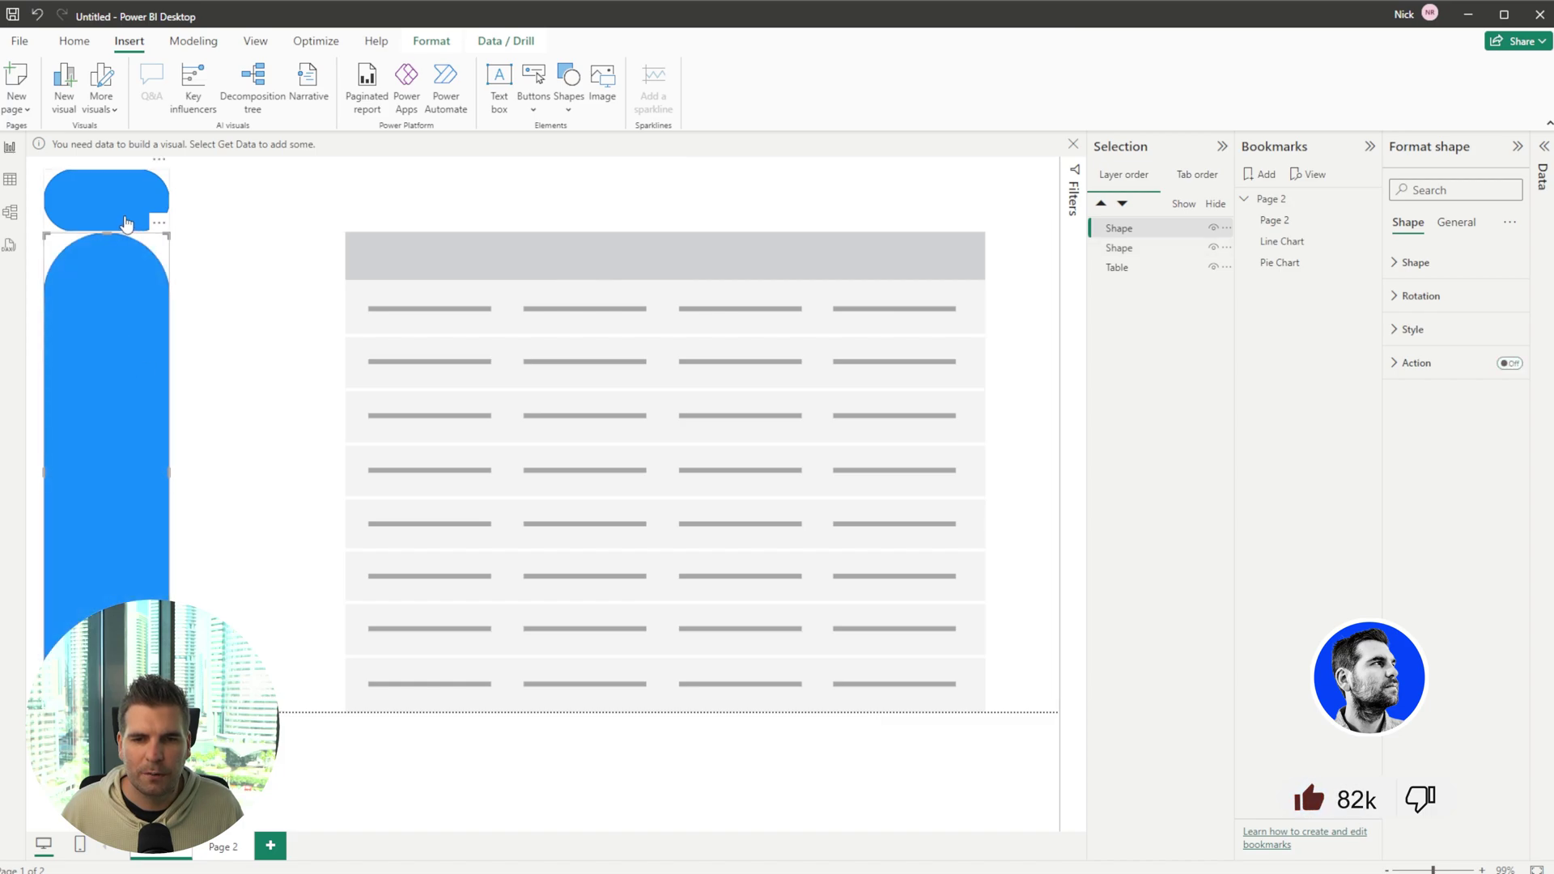
{"action": "left_click_drag", "start_coordinate": [109, 210], "coordinate": [45, 656]}
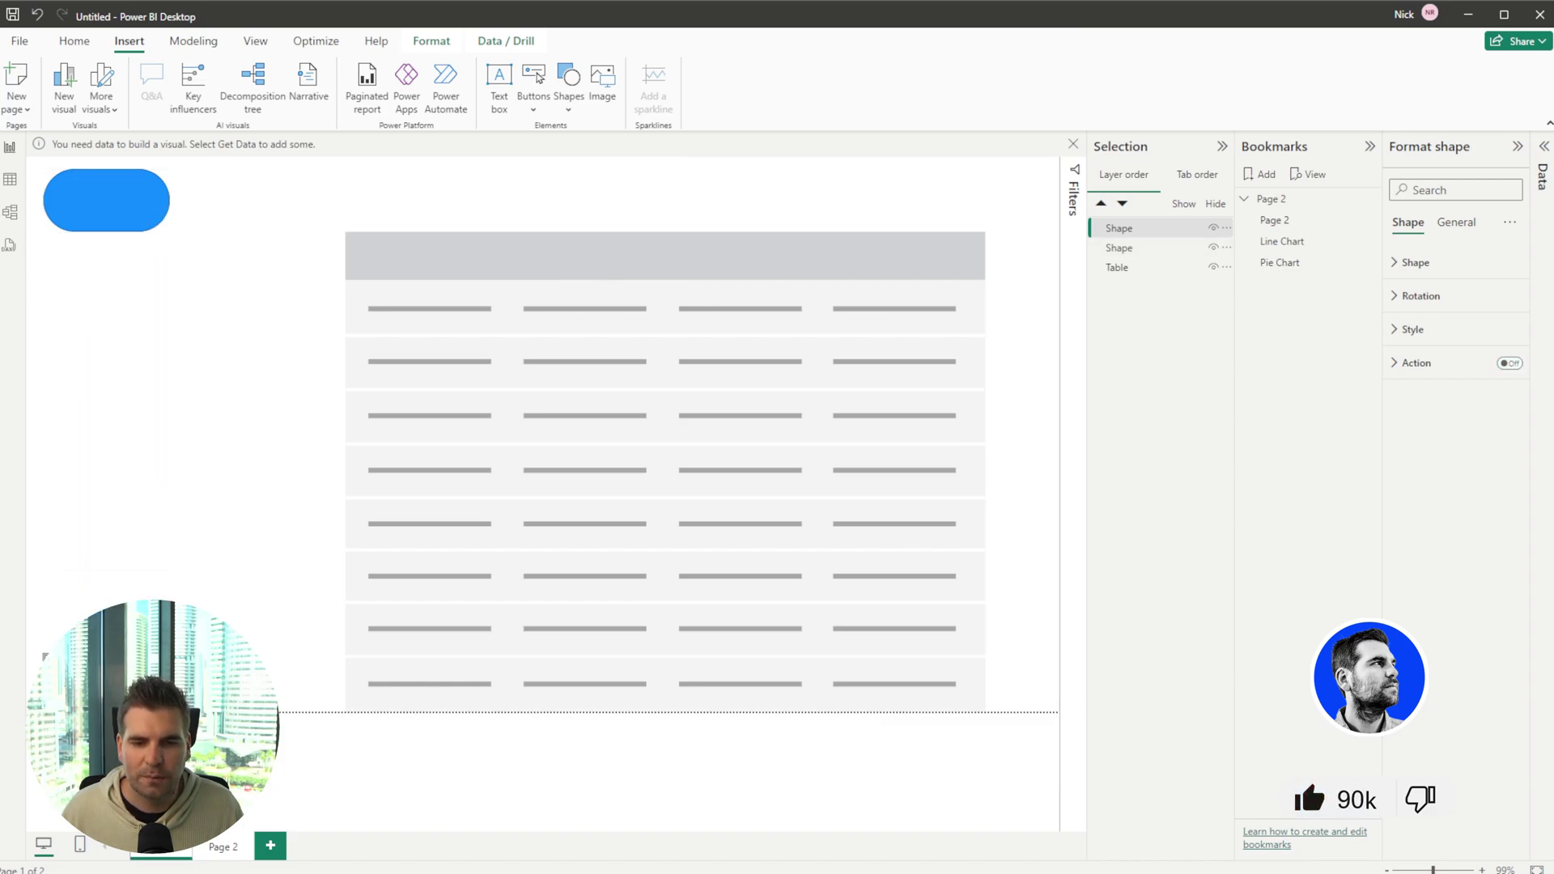
{"action": "left_click_drag", "start_coordinate": [144, 660], "coordinate": [289, 210]}
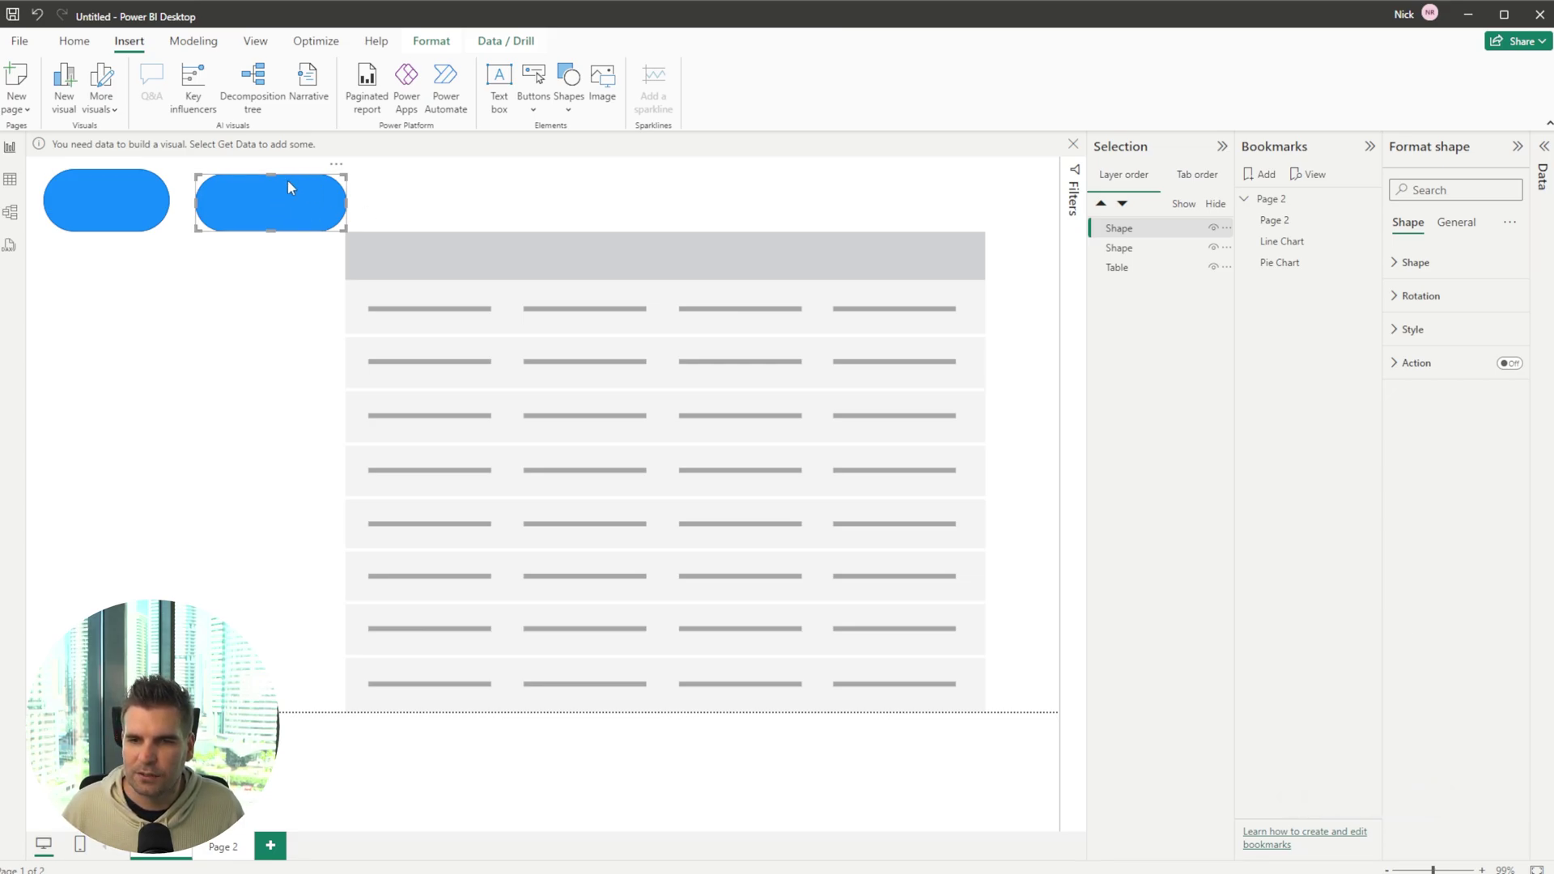
{"action": "left_click_drag", "start_coordinate": [289, 182], "coordinate": [254, 217]}
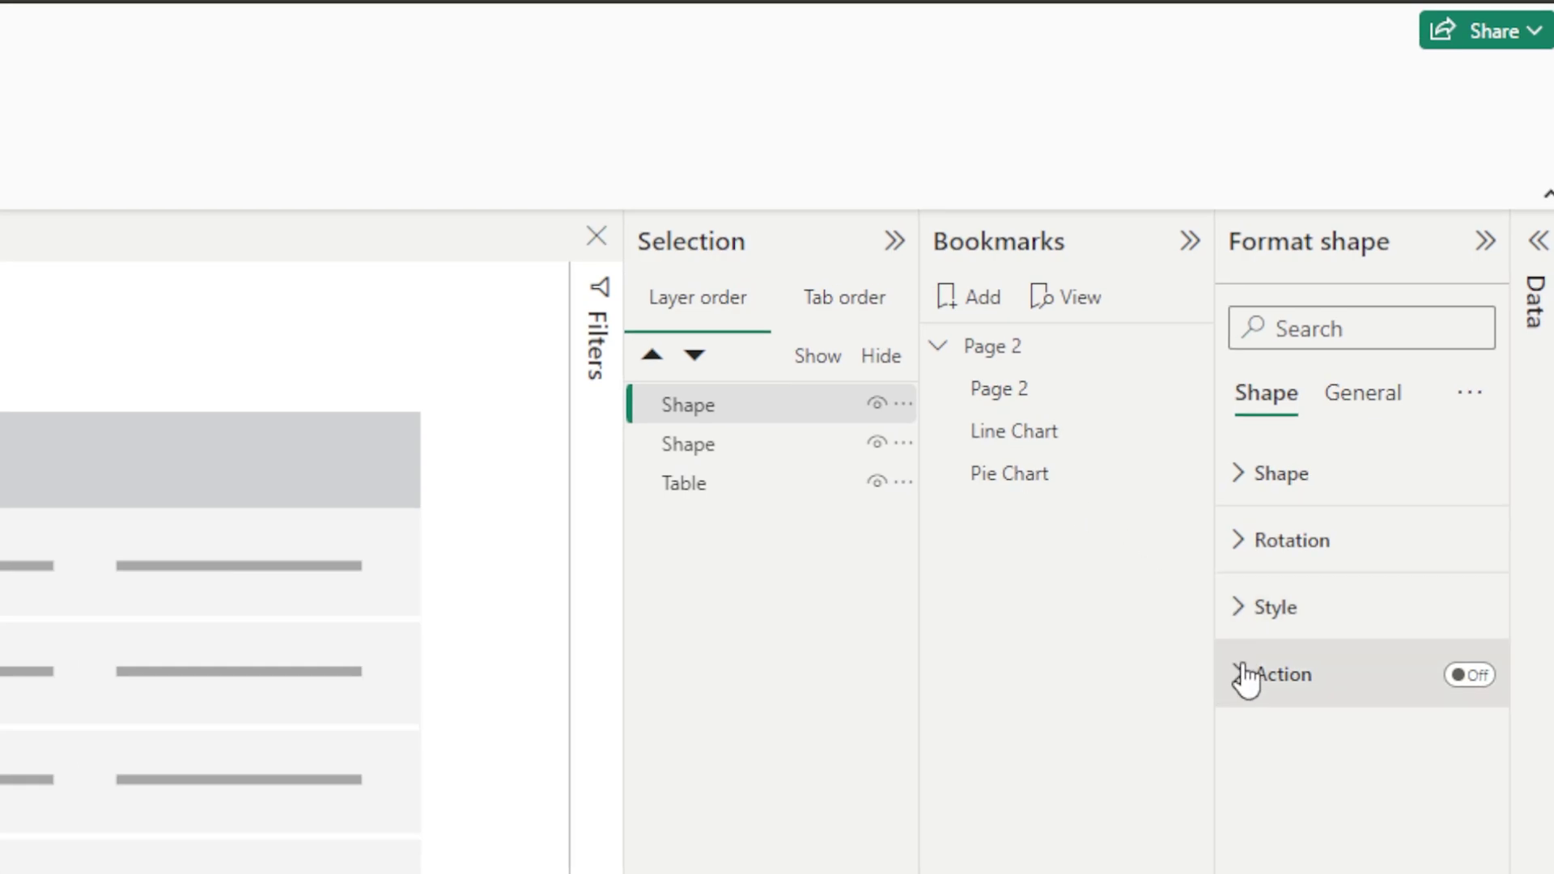
Step: Turn on the new pill's action with type Bookmark targeting 'Line Chart'
{"action": "left_click", "coordinate": [1472, 679]}
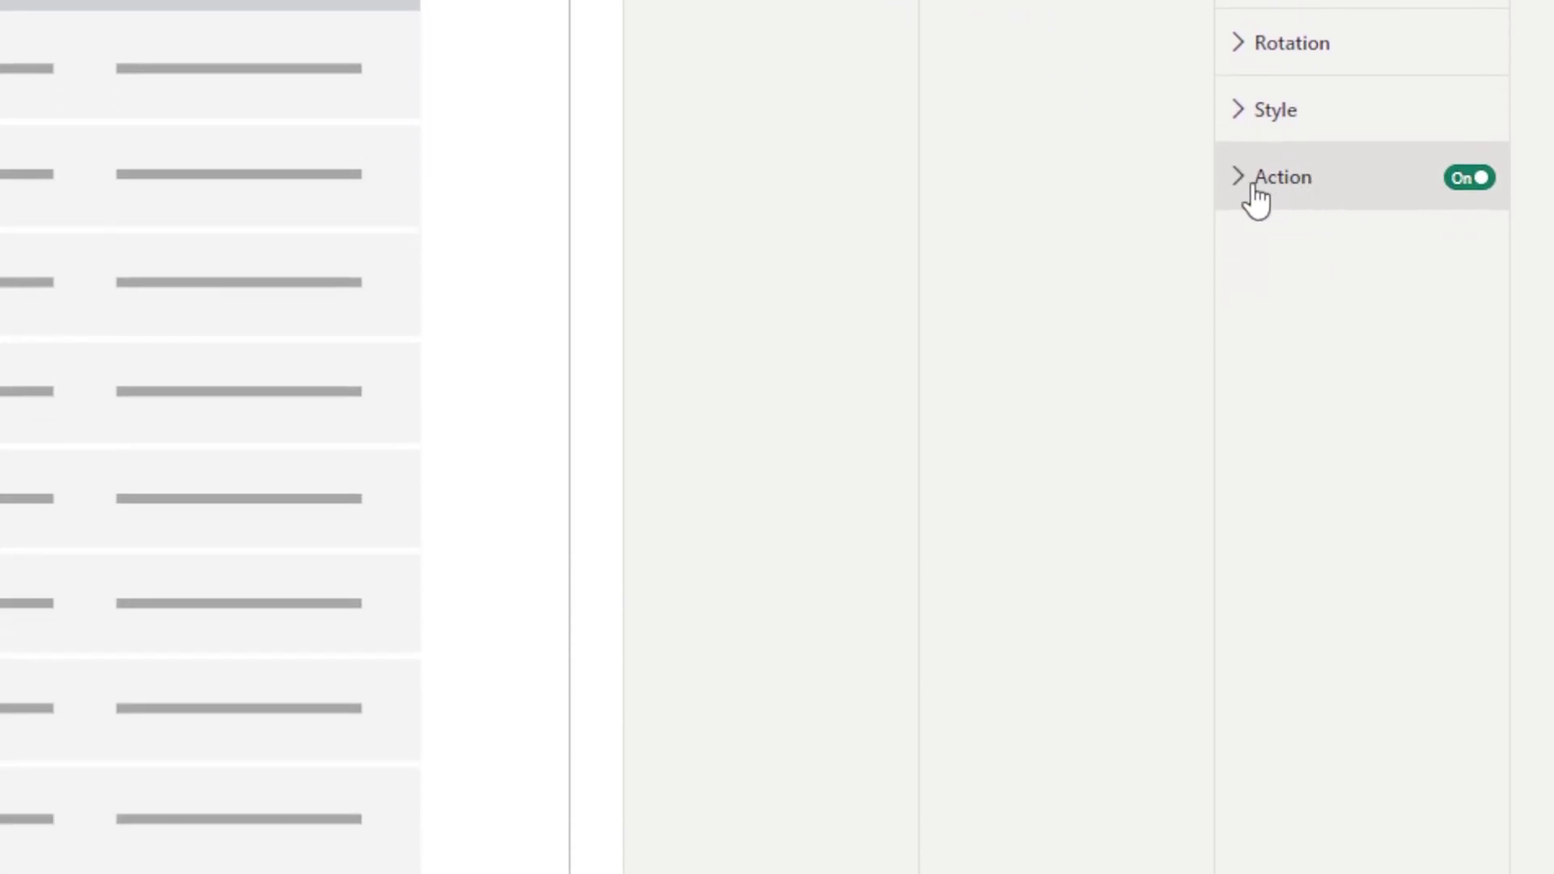
{"action": "left_click", "coordinate": [1255, 195]}
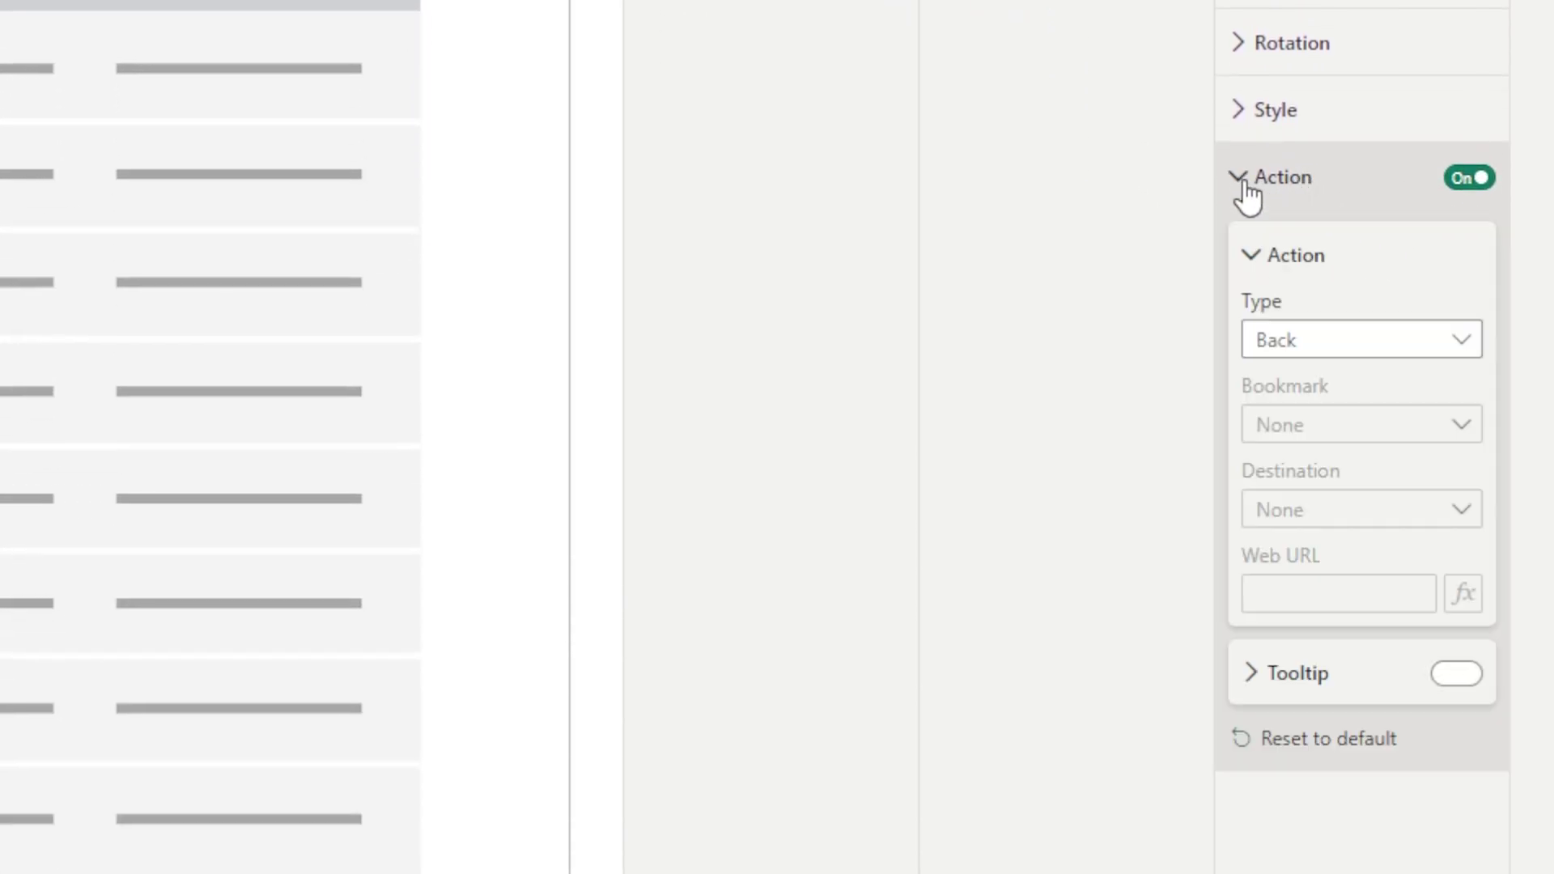
{"action": "left_click", "coordinate": [1283, 343]}
{"action": "left_click", "coordinate": [1307, 421]}
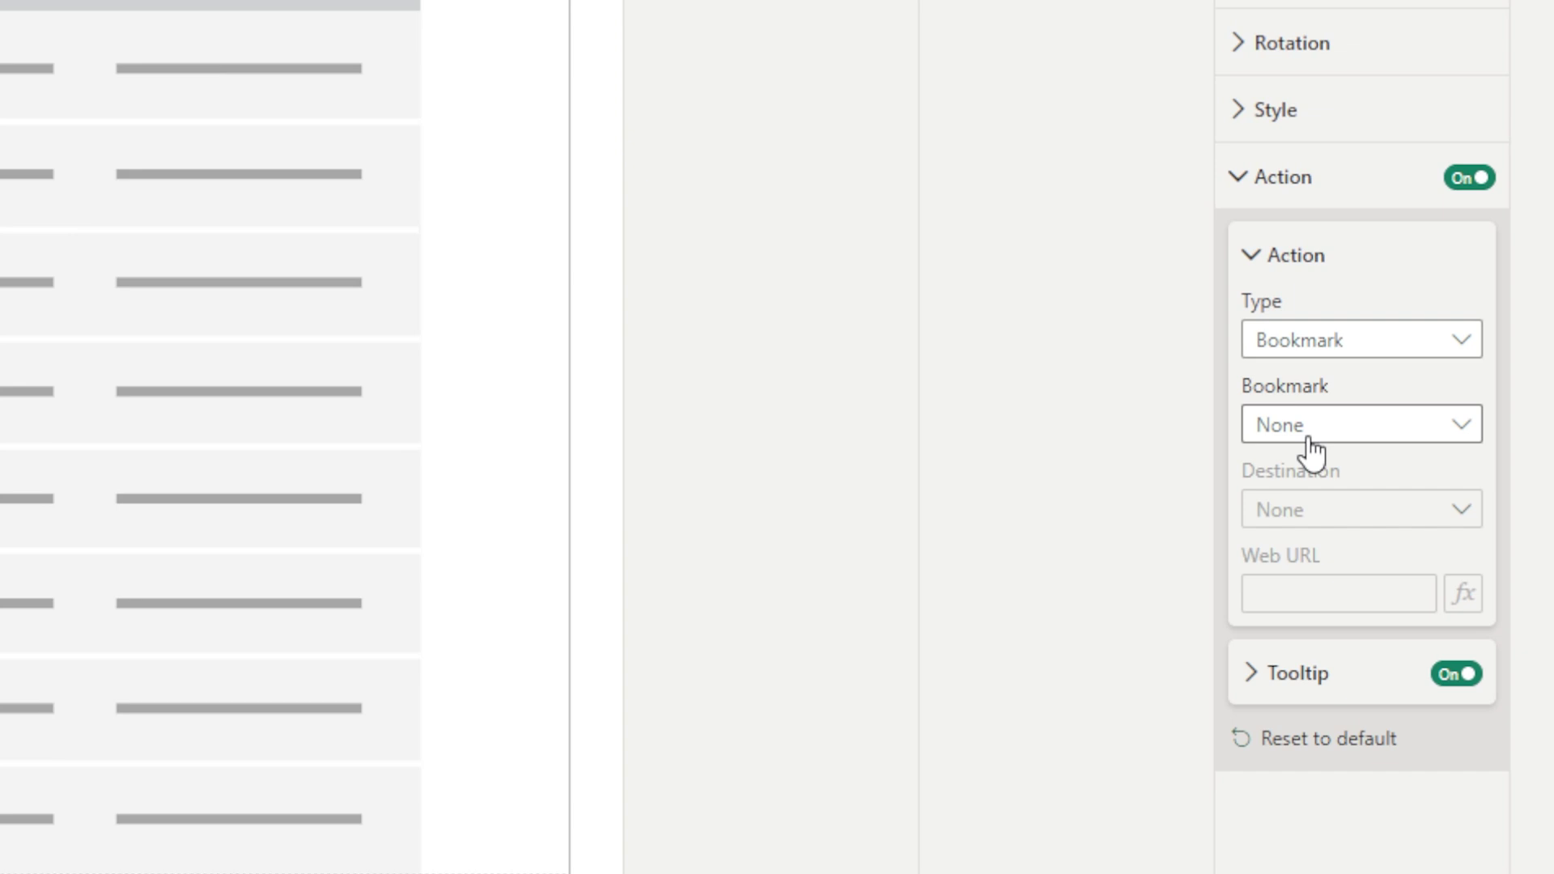
{"action": "left_click", "coordinate": [1308, 429]}
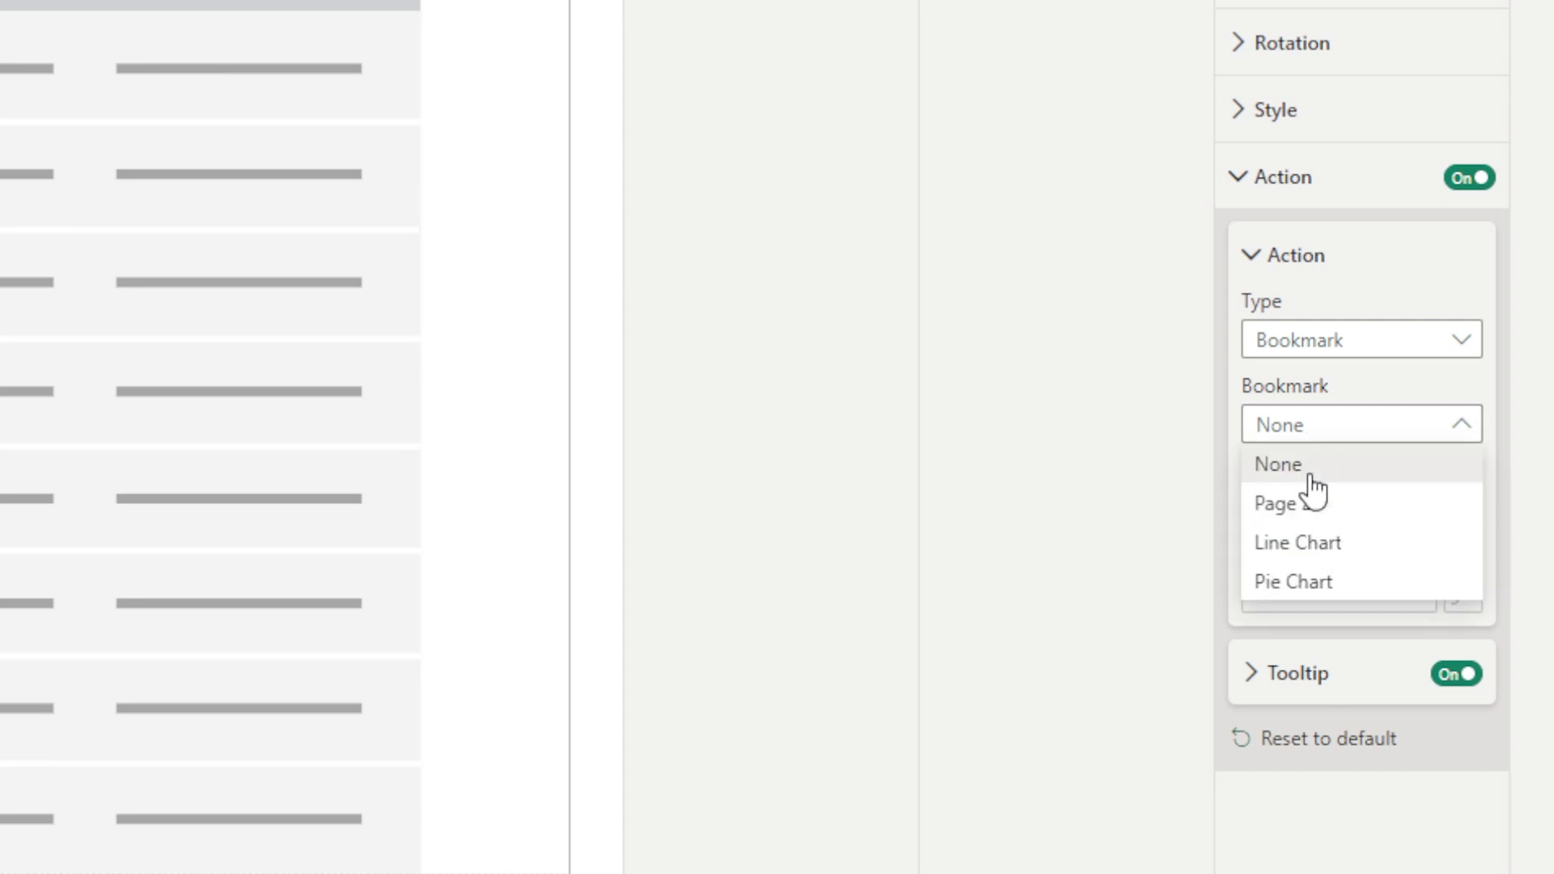
{"action": "left_click", "coordinate": [1322, 549]}
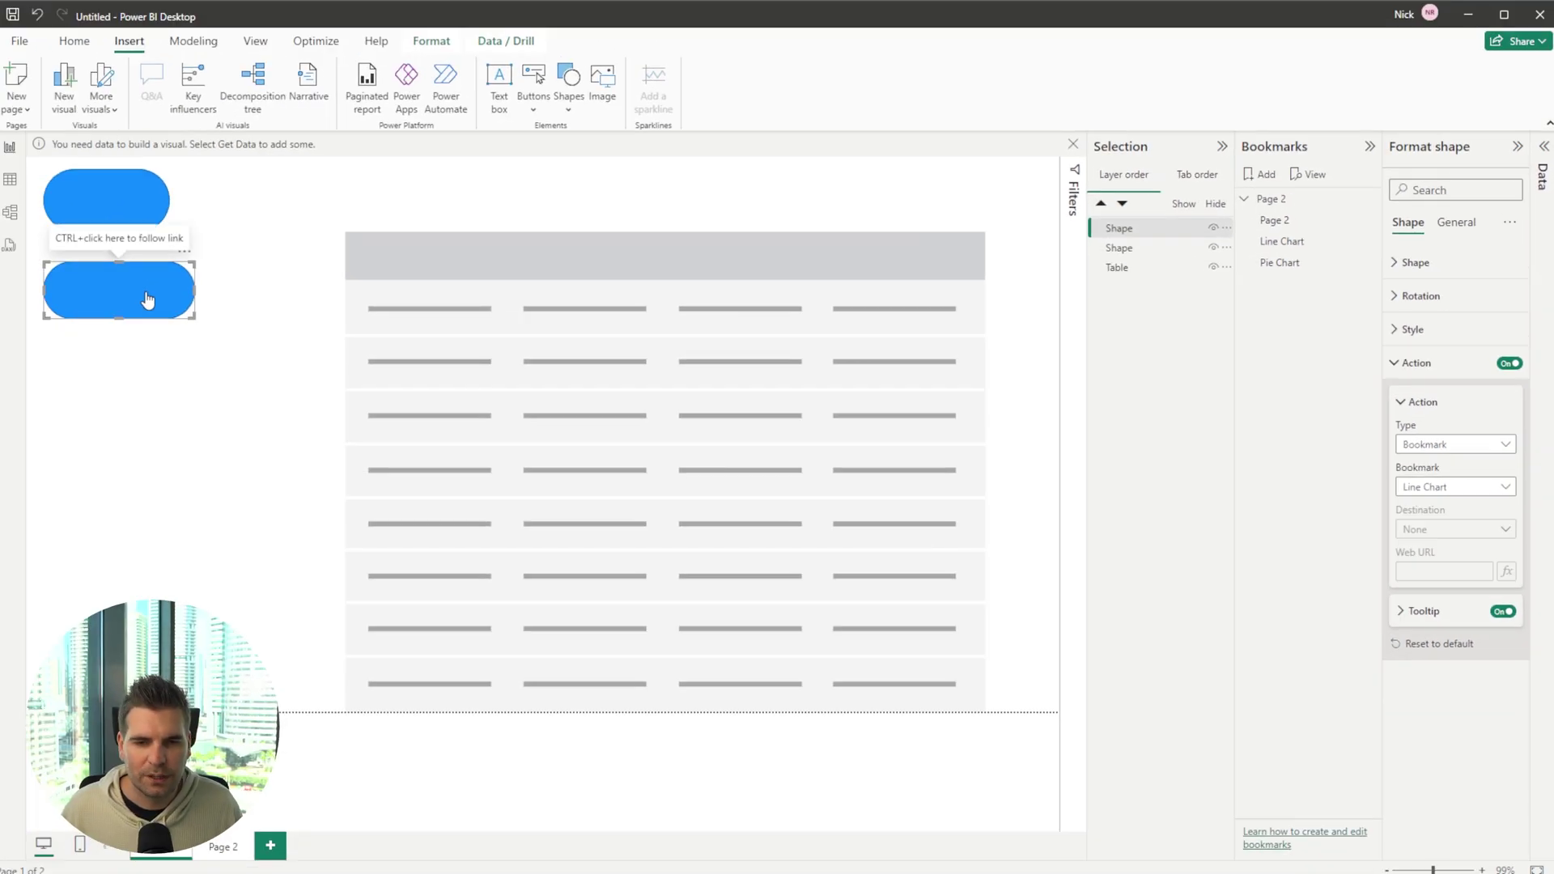
Step: Duplicate the pill below the second one and link it to the Pie Chart bookmark
{"action": "key", "text": "ctrl+c"}
{"action": "key", "text": "ctrl+v"}
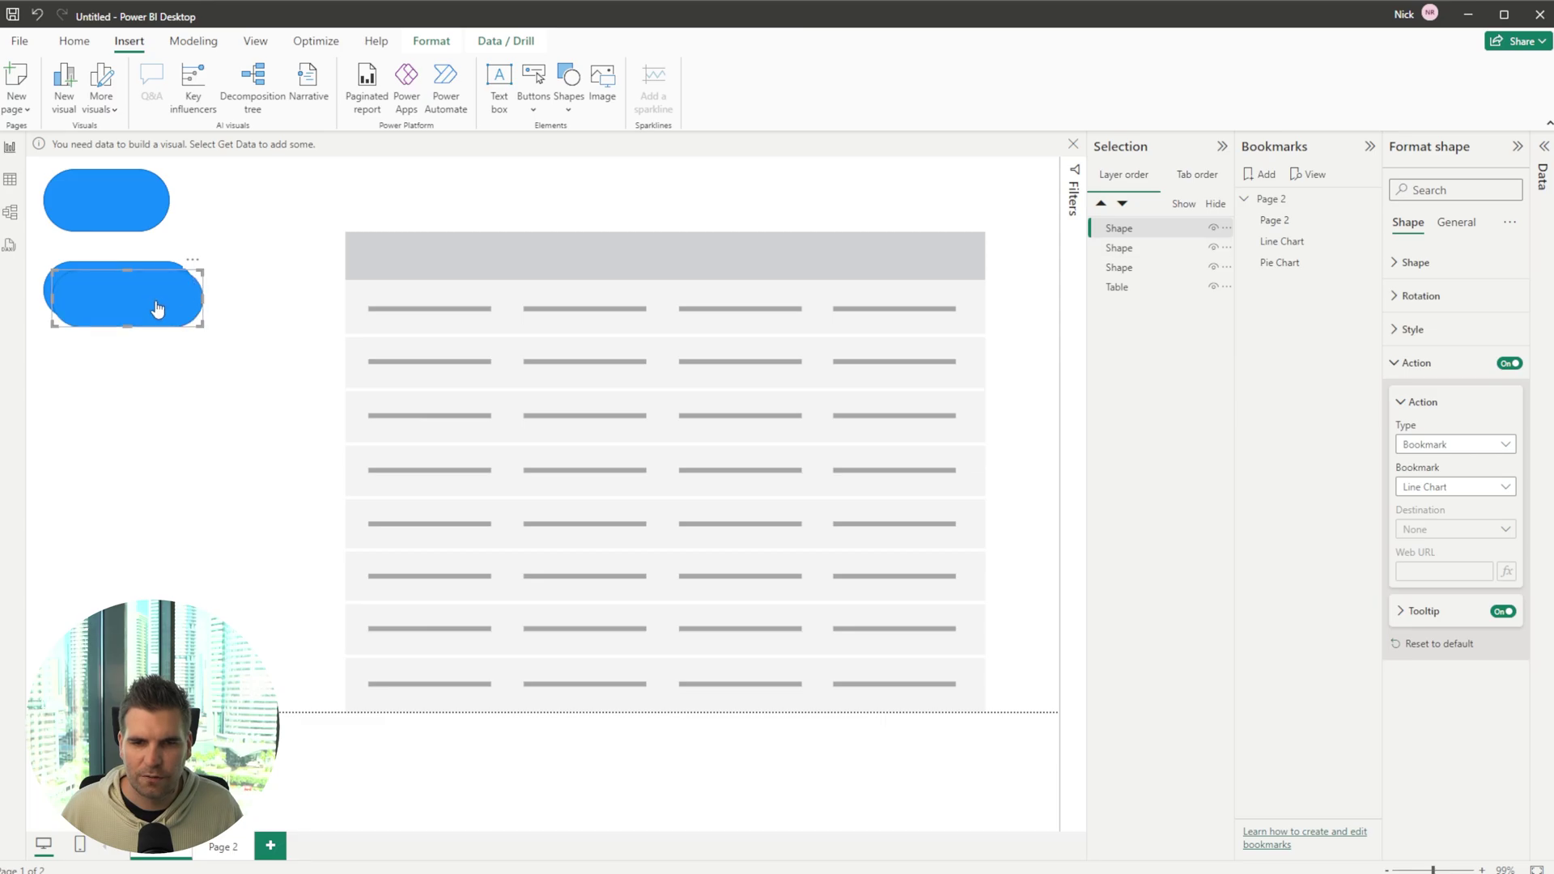
{"action": "left_click_drag", "start_coordinate": [145, 300], "coordinate": [162, 378]}
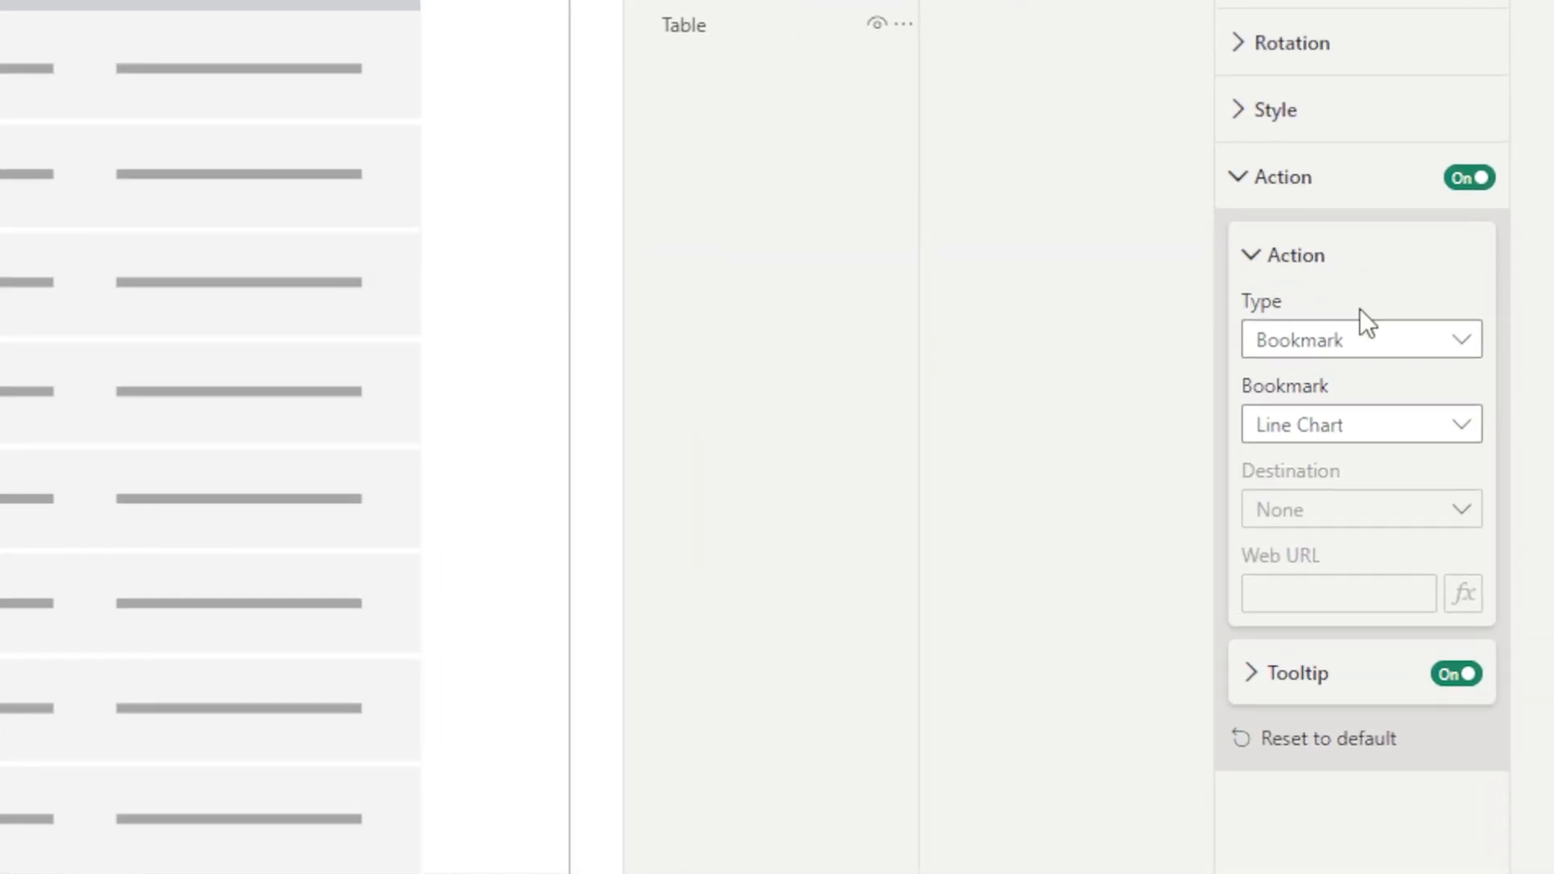
{"action": "left_click", "coordinate": [1345, 429]}
{"action": "left_click", "coordinate": [1295, 581]}
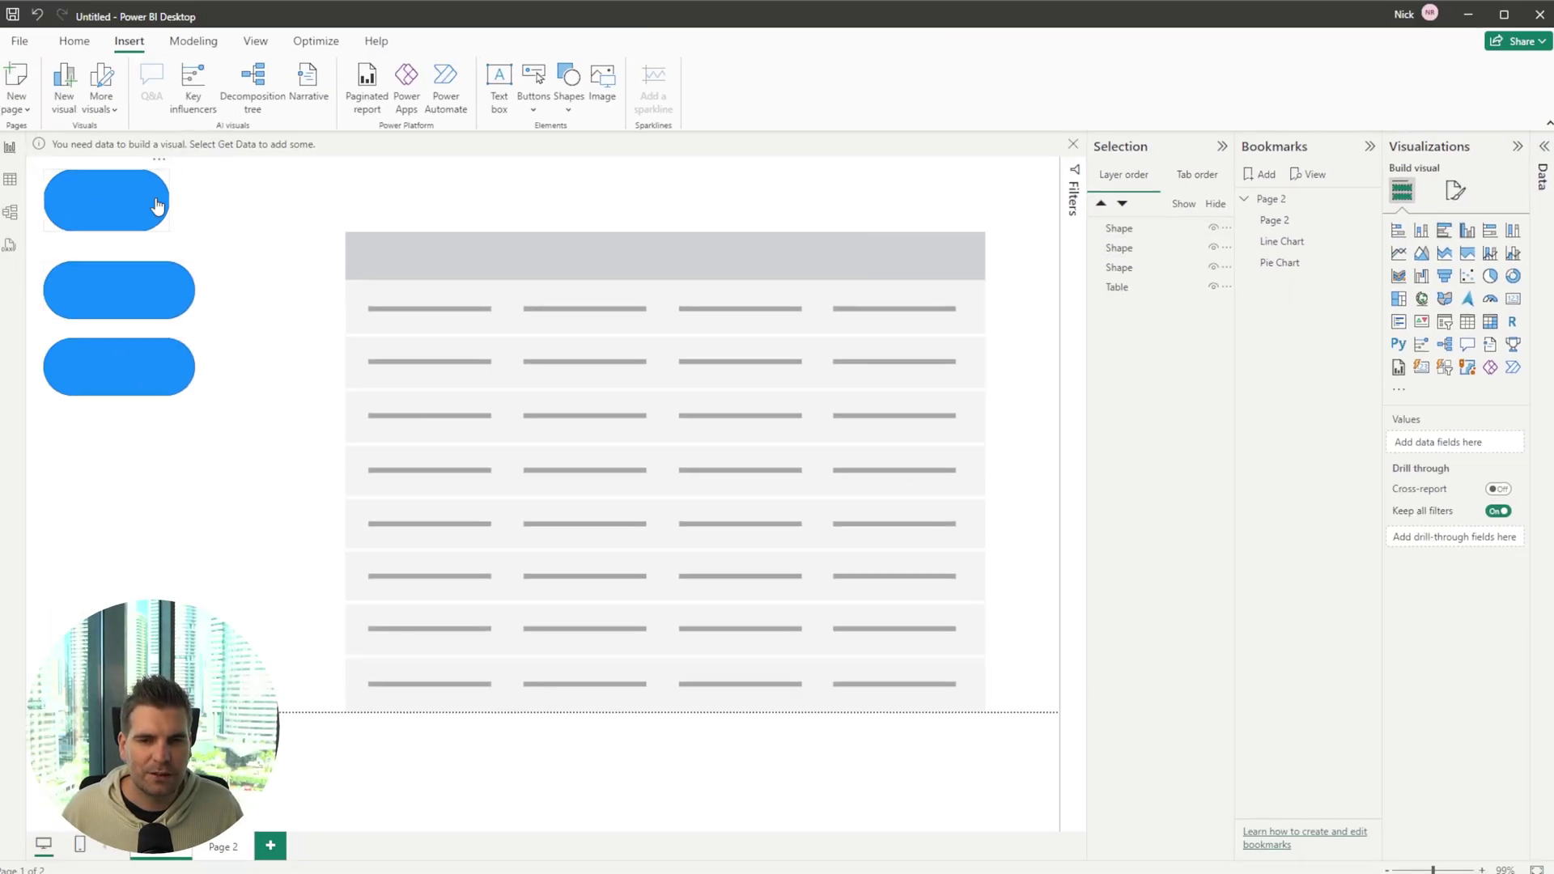
Step: Resize the top pill so all three pills in the stack are equal
{"action": "left_click", "coordinate": [136, 207]}
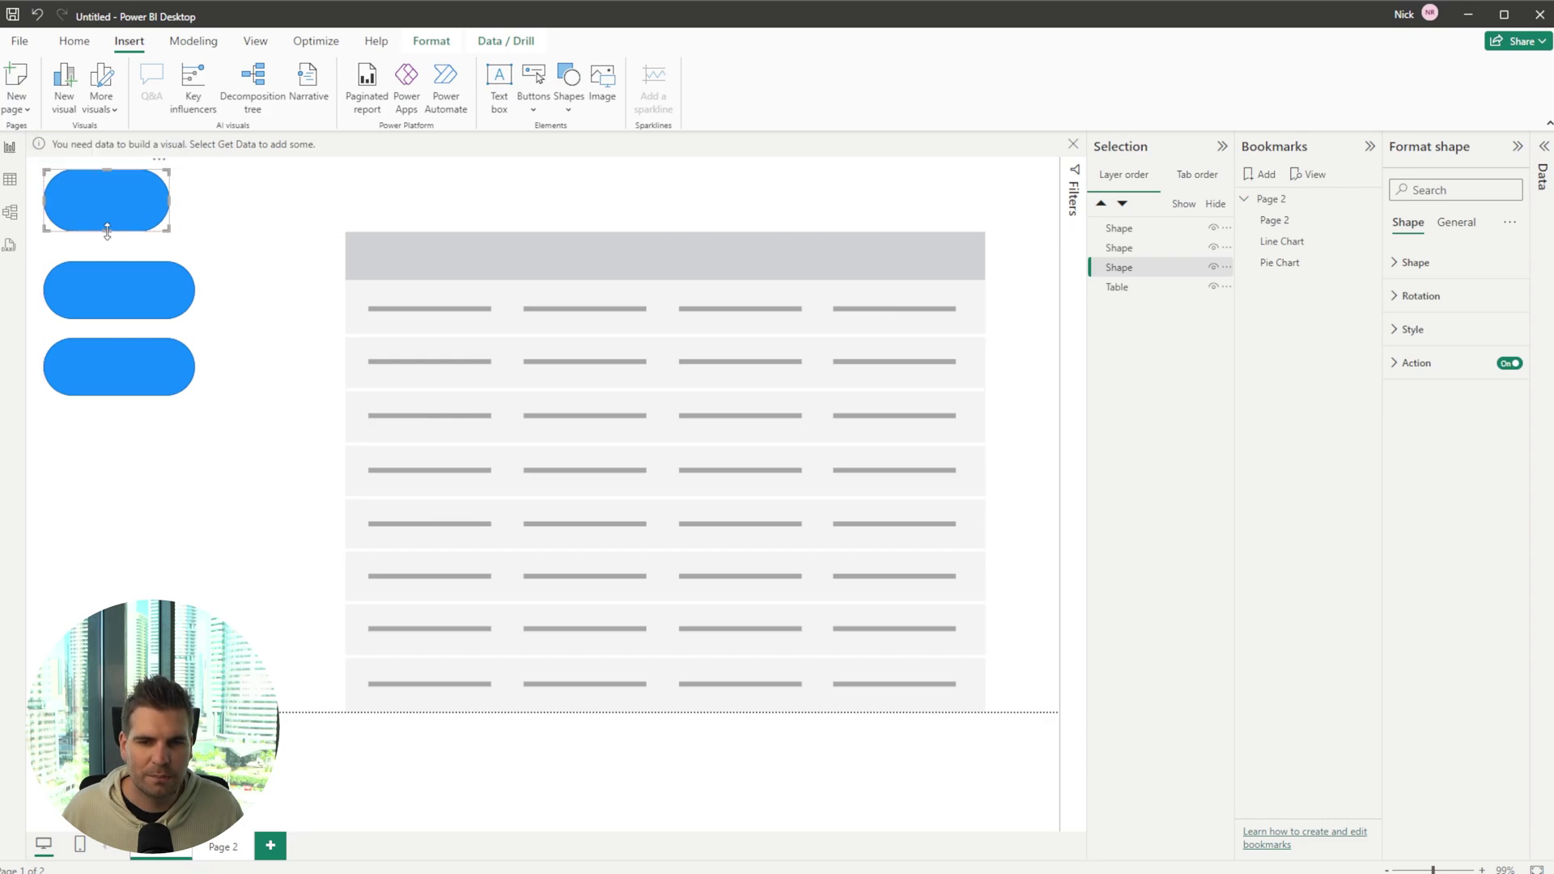
{"action": "left_click_drag", "start_coordinate": [106, 231], "coordinate": [128, 288]}
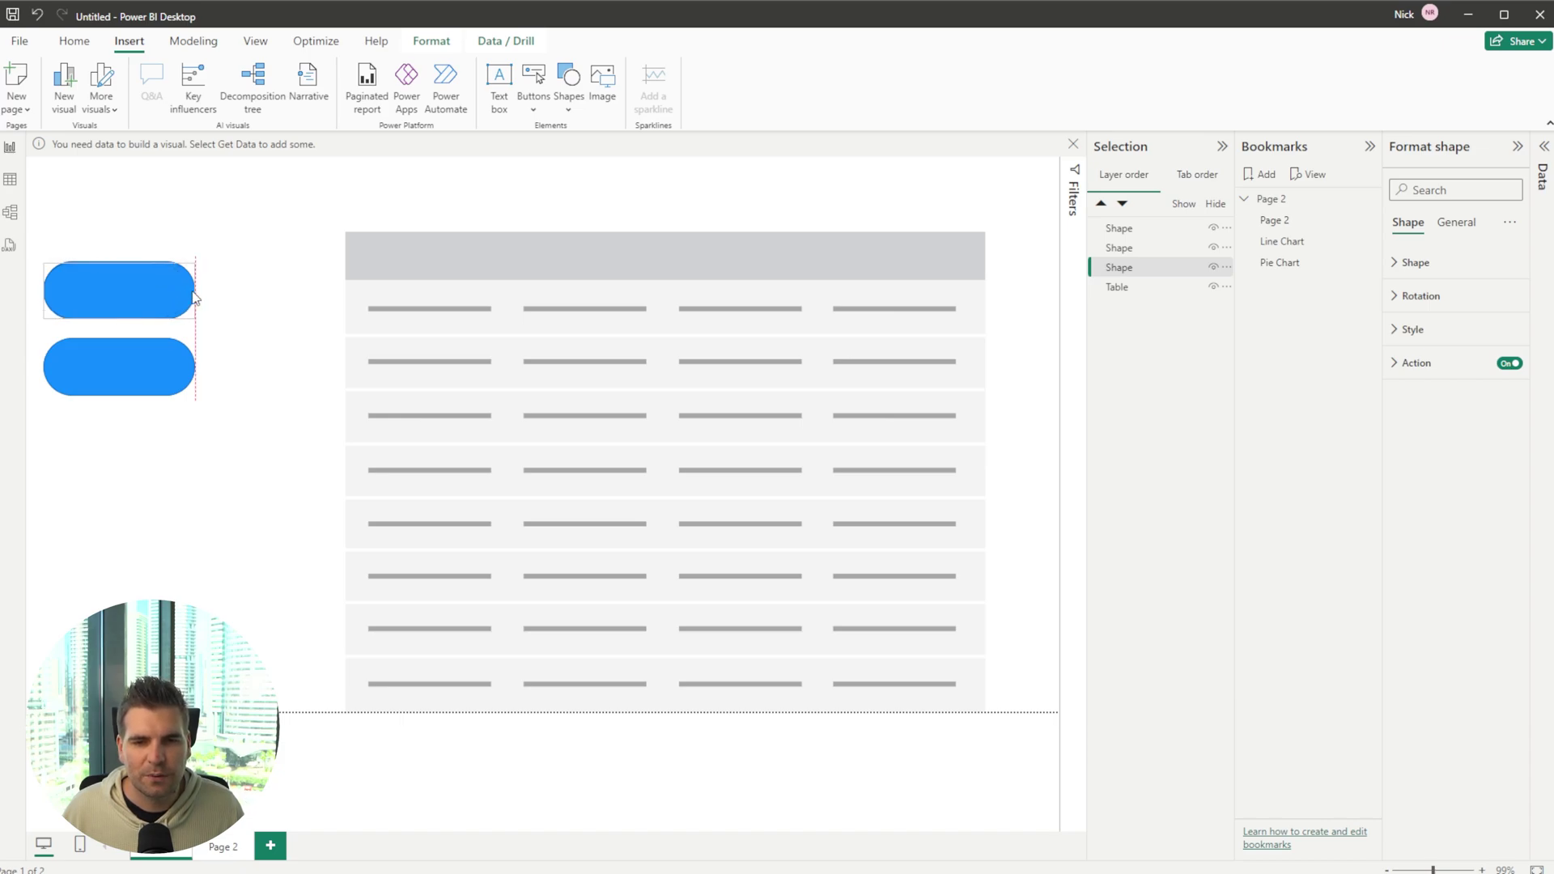
{"action": "left_click", "coordinate": [125, 284]}
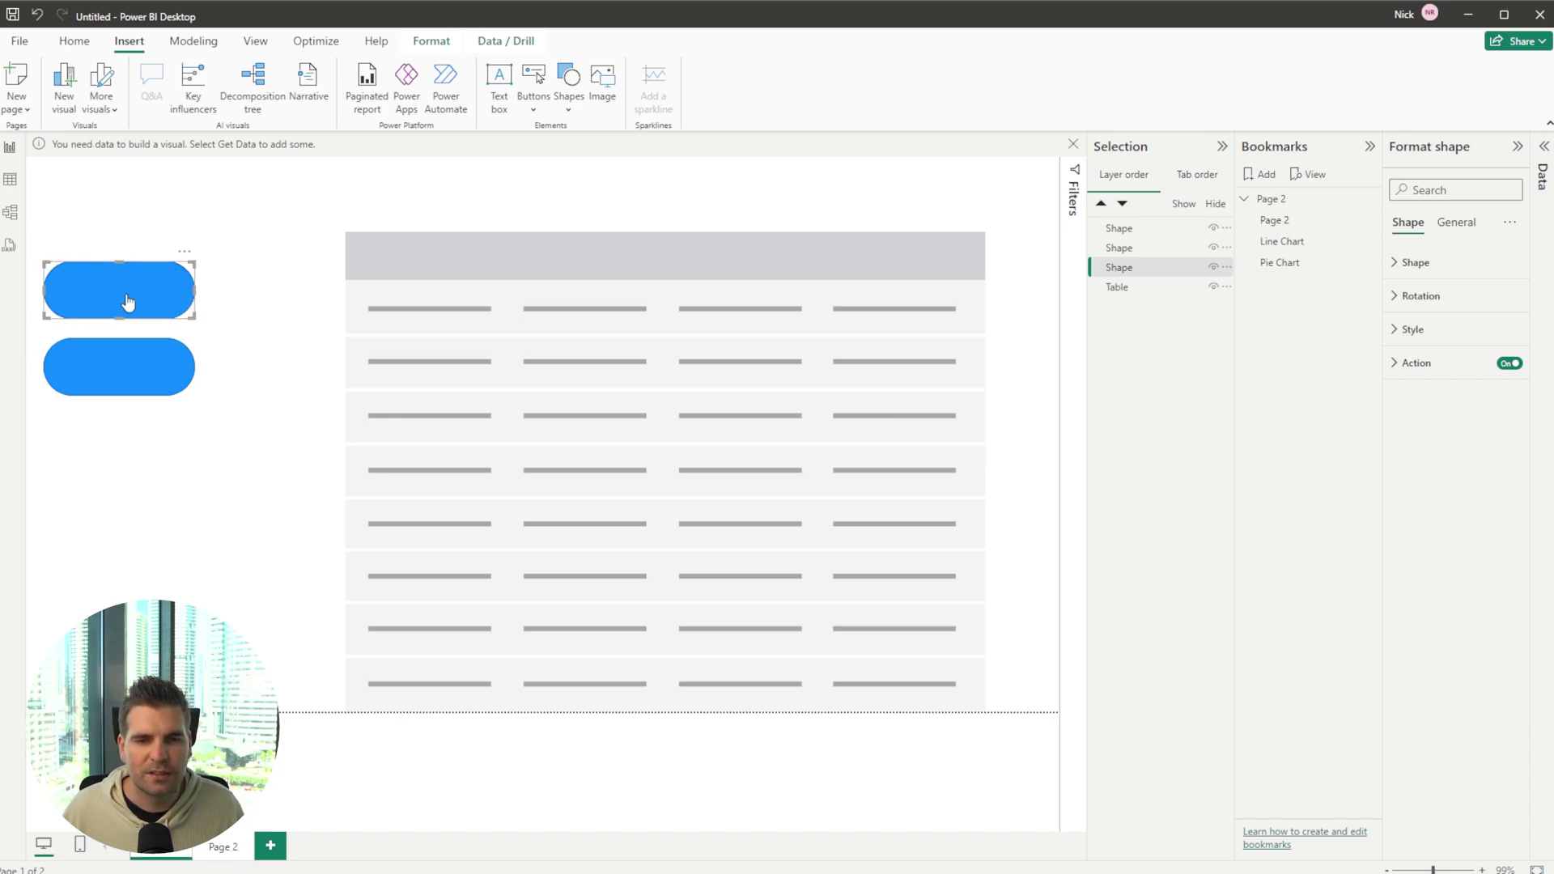
{"action": "left_click_drag", "start_coordinate": [129, 302], "coordinate": [124, 215]}
{"action": "key", "text": "Tab"}
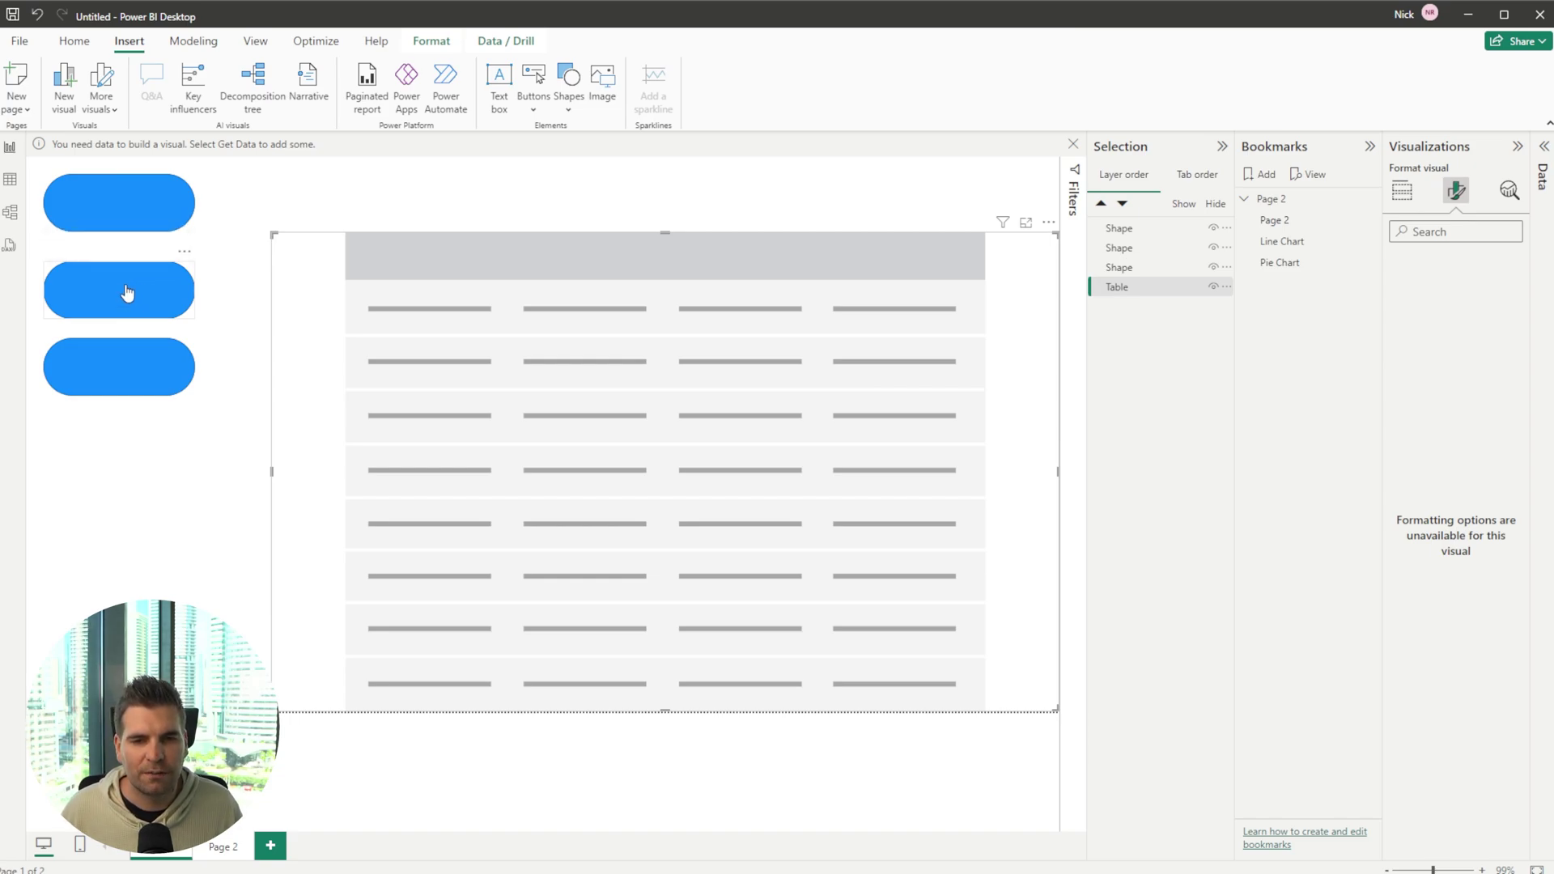
{"action": "left_click", "coordinate": [127, 295], "text": "ctrl"}
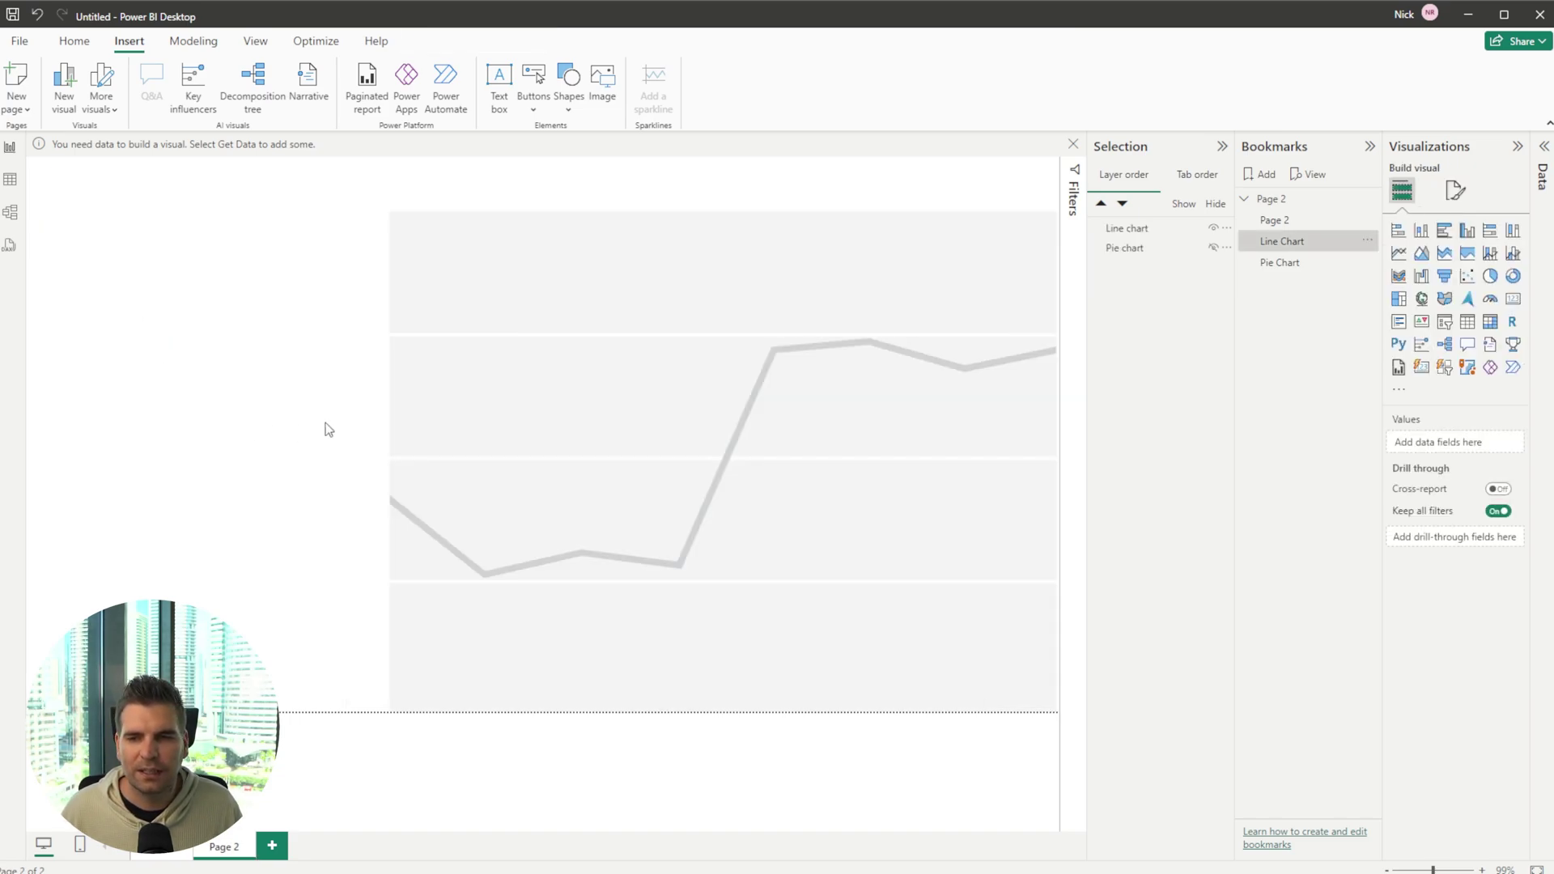
{"action": "left_click", "coordinate": [161, 847]}
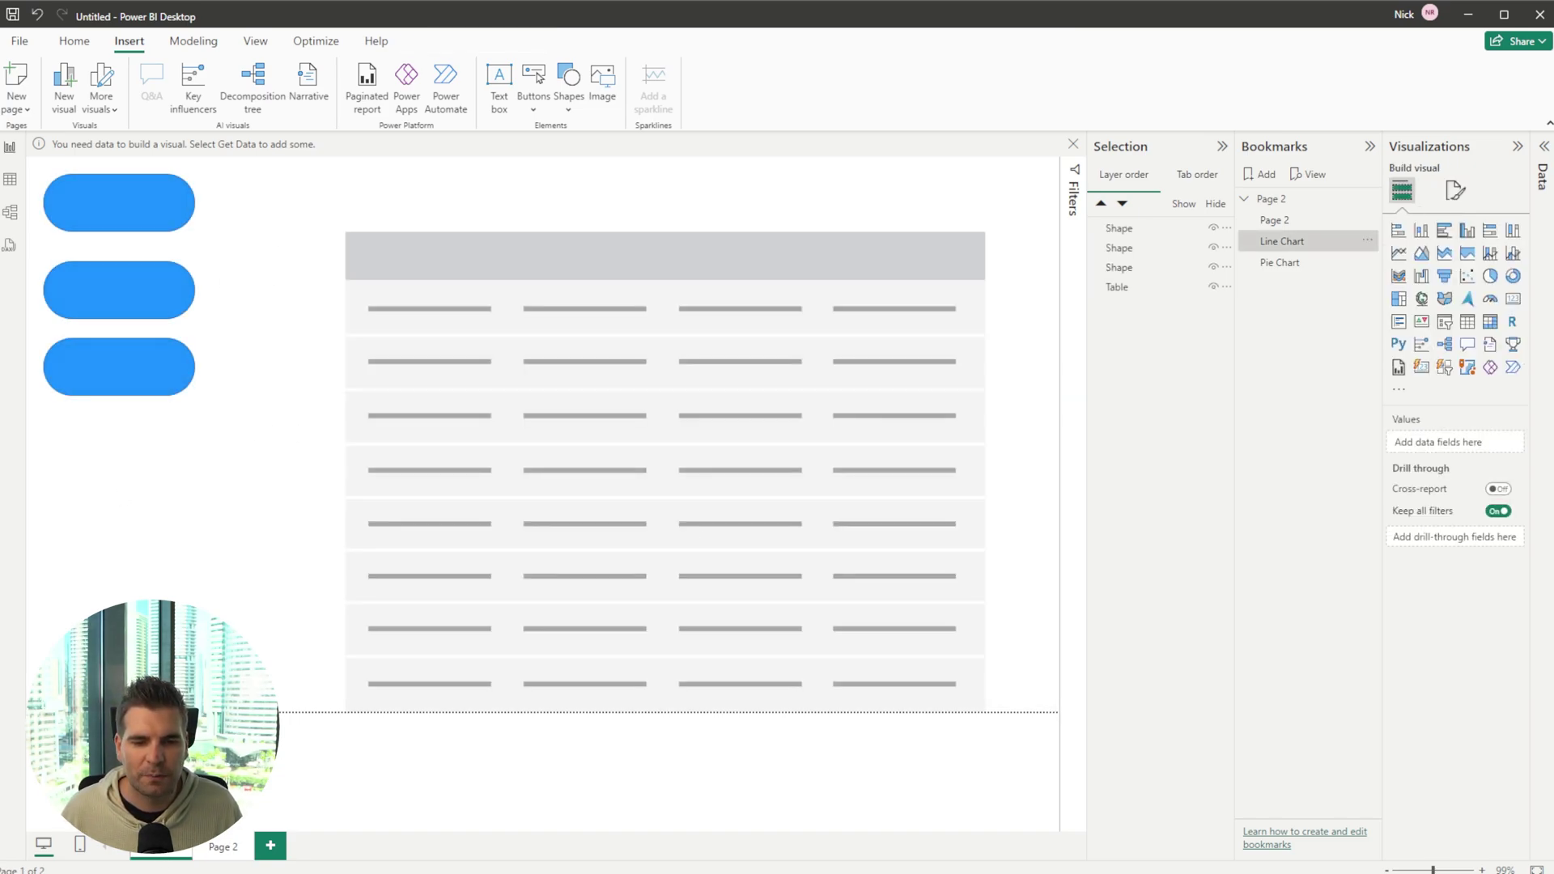
{"action": "left_click", "coordinate": [121, 372], "text": "ctrl"}
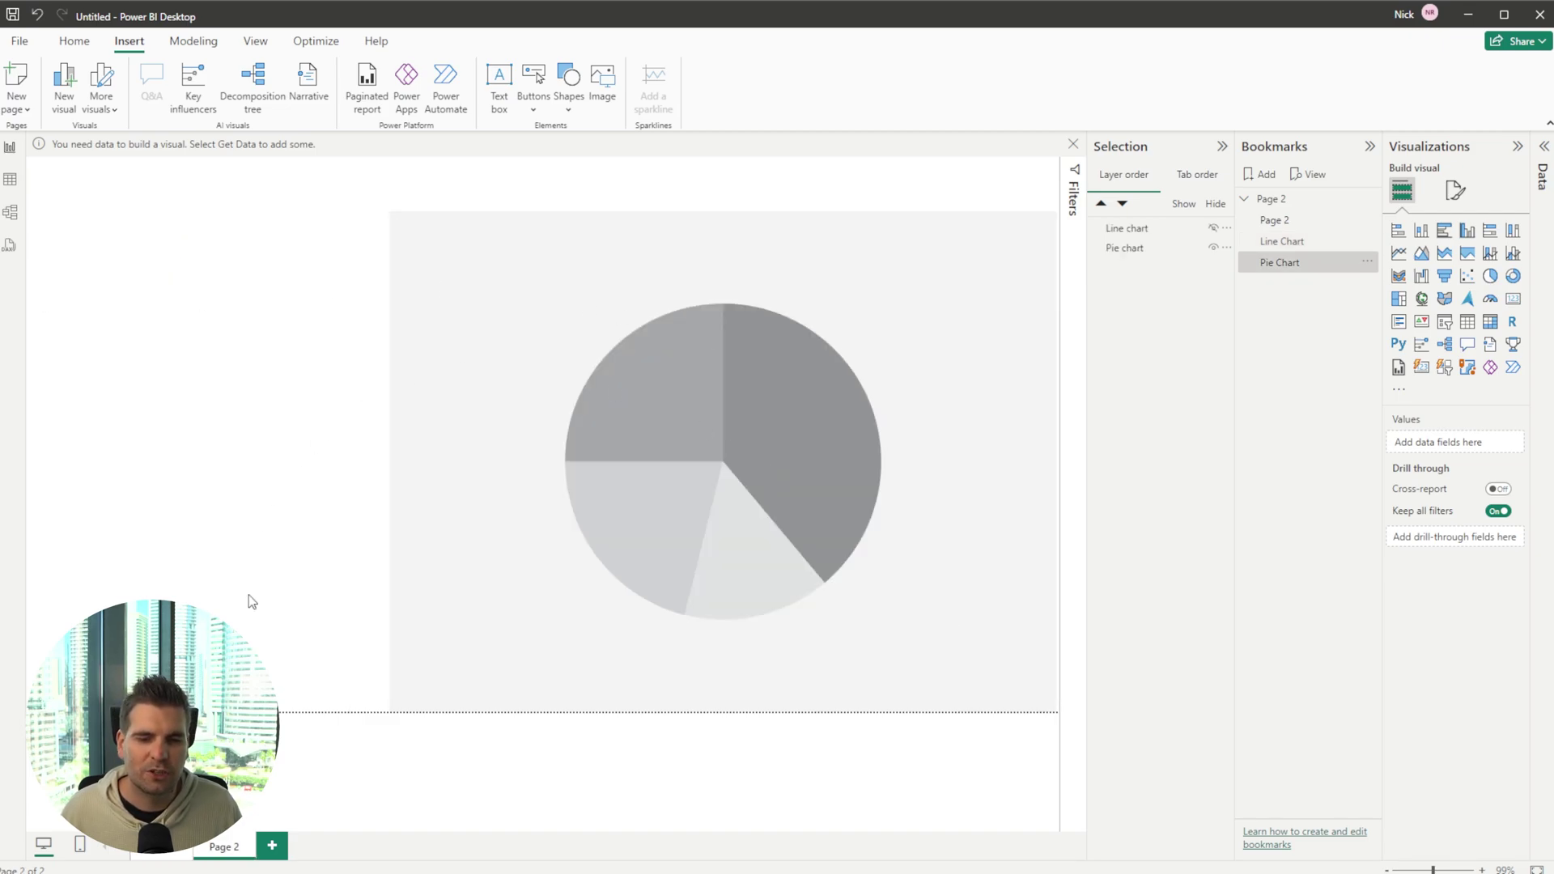
{"action": "left_click", "coordinate": [154, 858]}
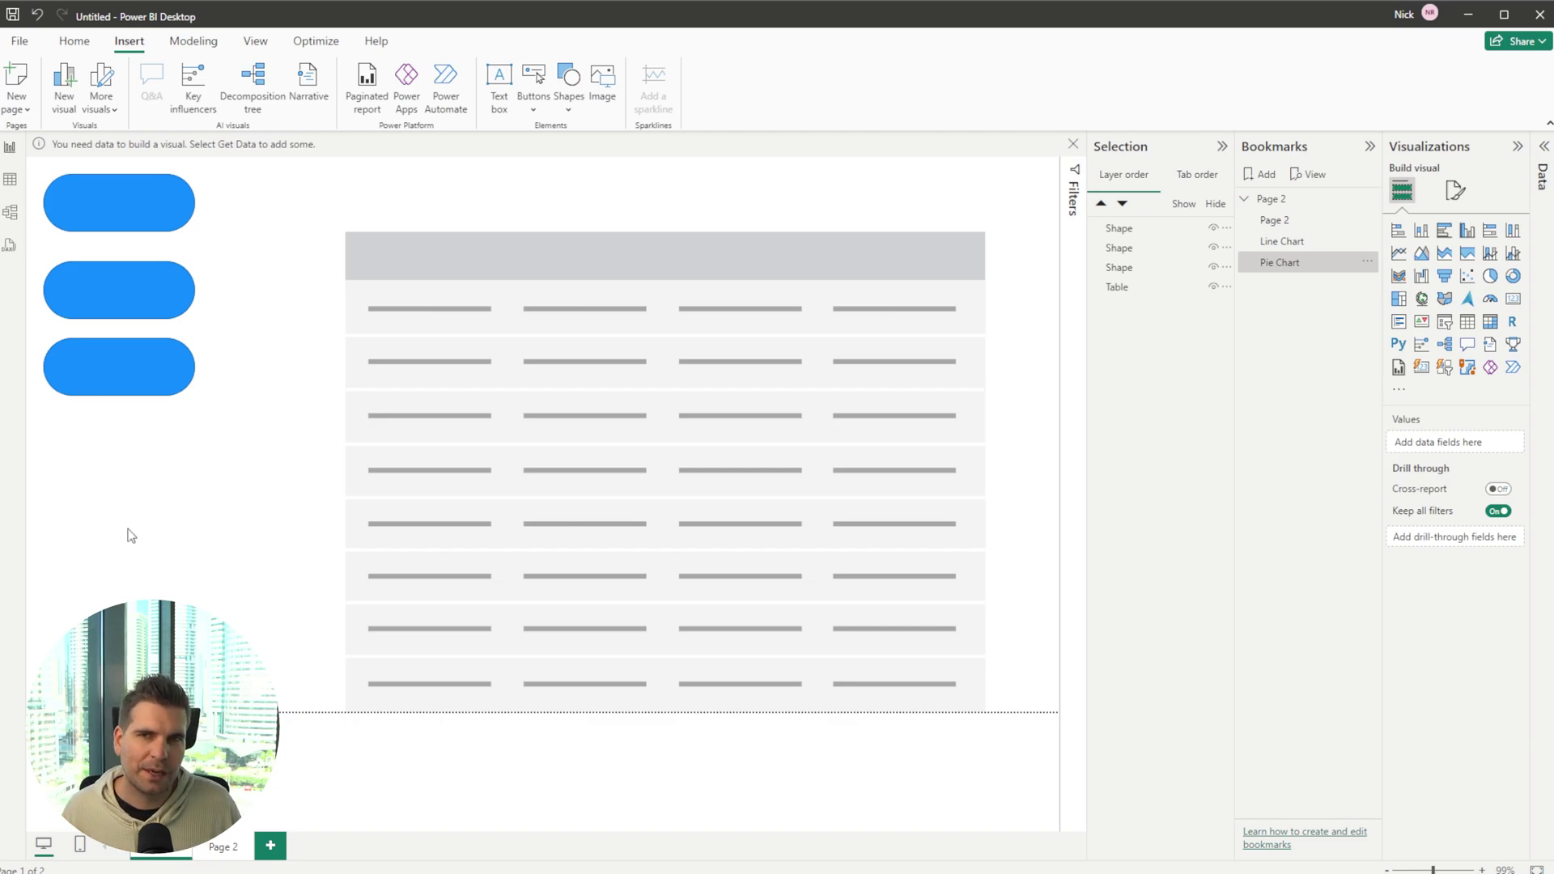